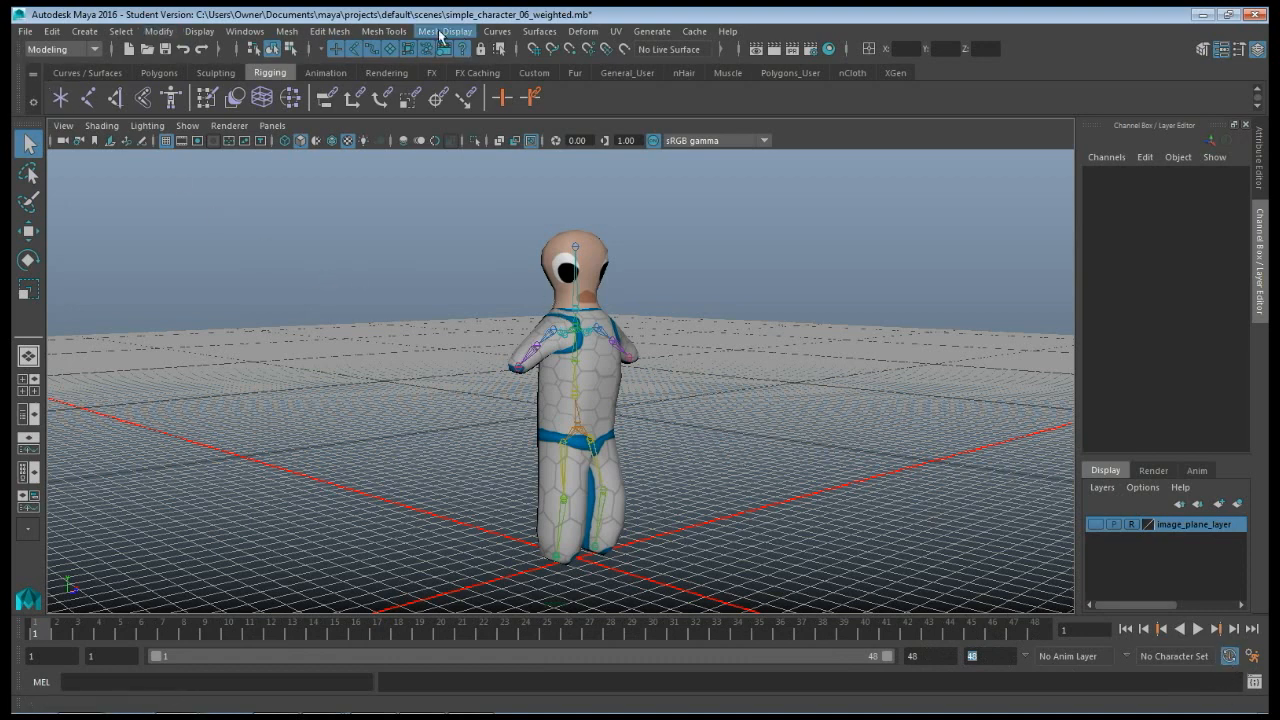
Set the time slider's playback speed to Real-time [24 fps] in the preferences and save them.
click(243, 37)
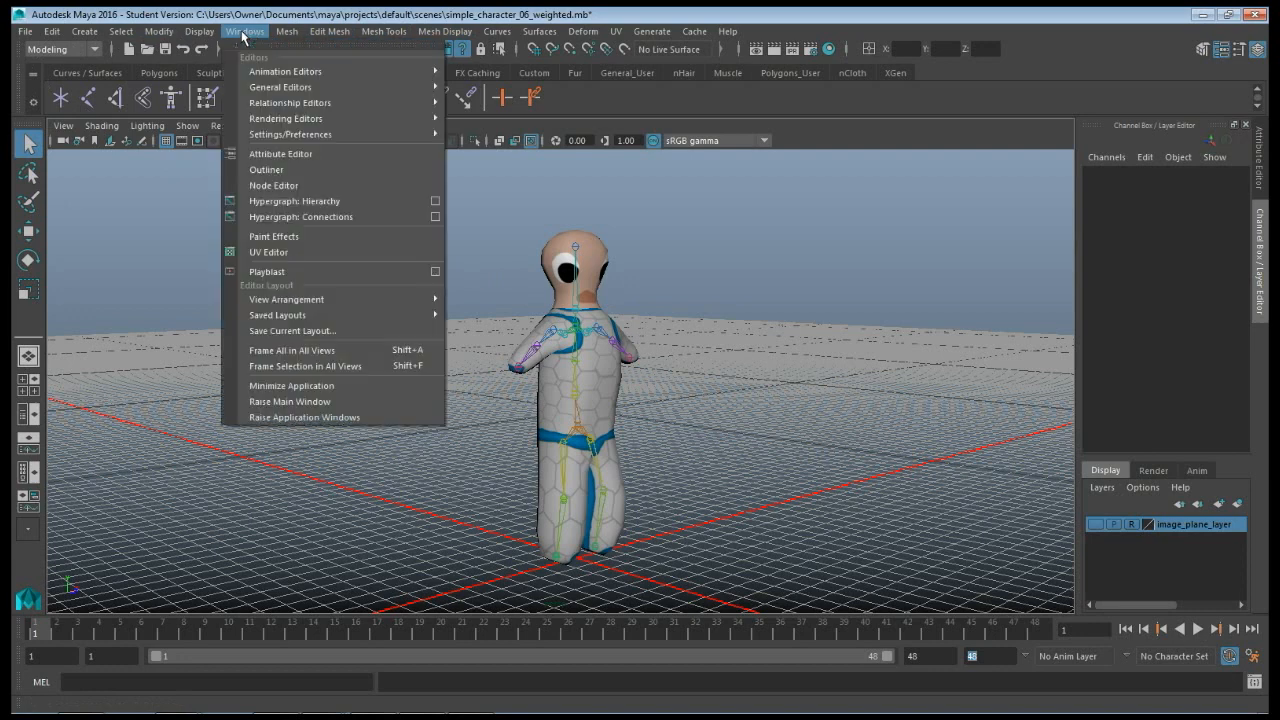
mouse_move(330, 118)
mouse_move(372, 134)
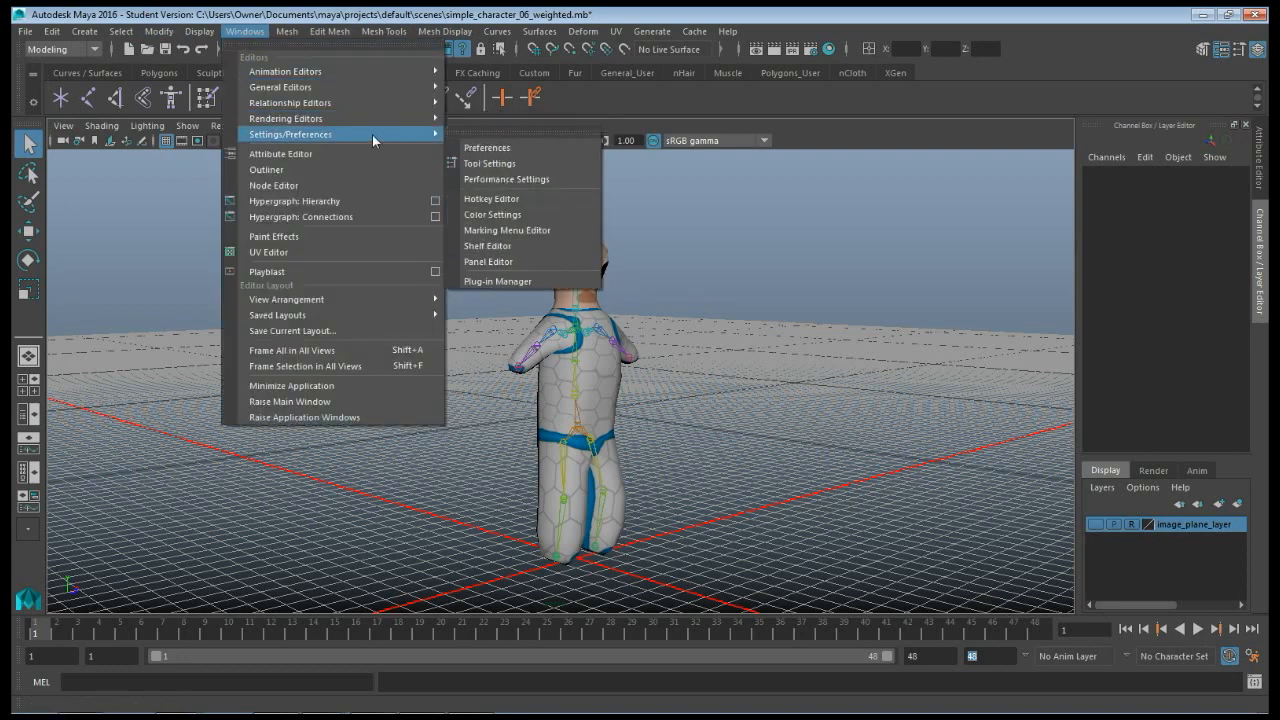
click(490, 146)
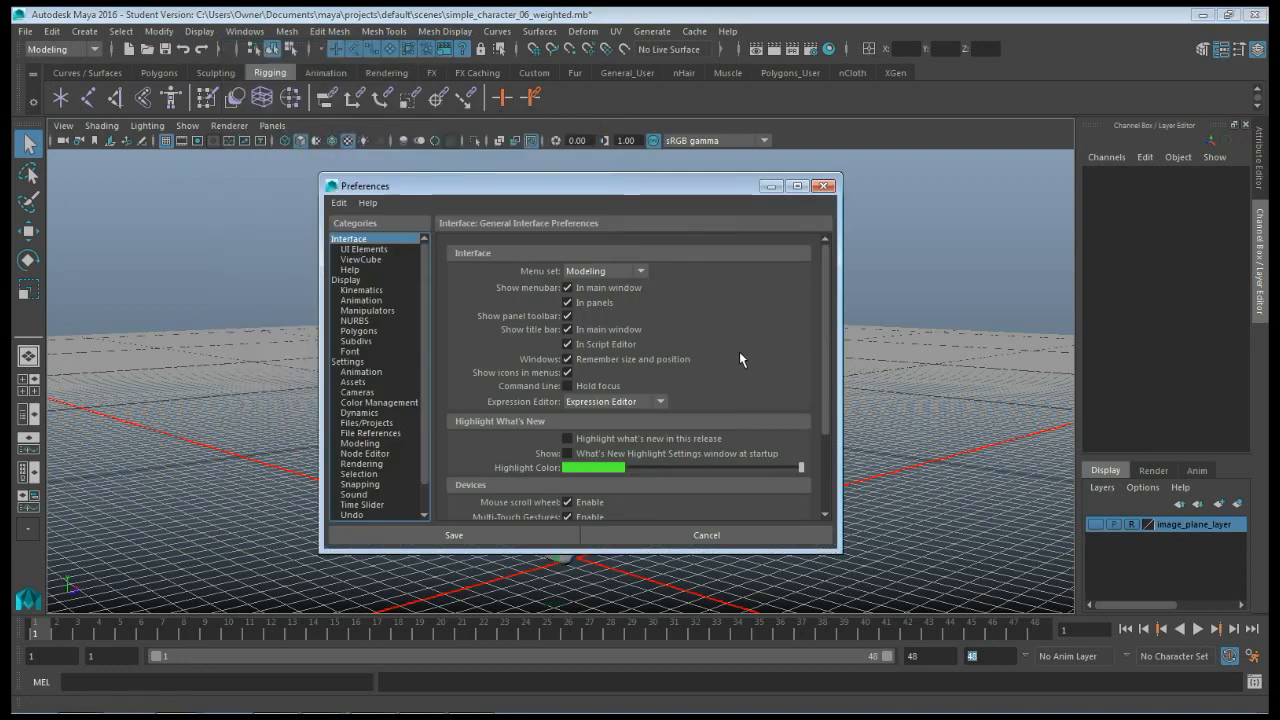
click(344, 362)
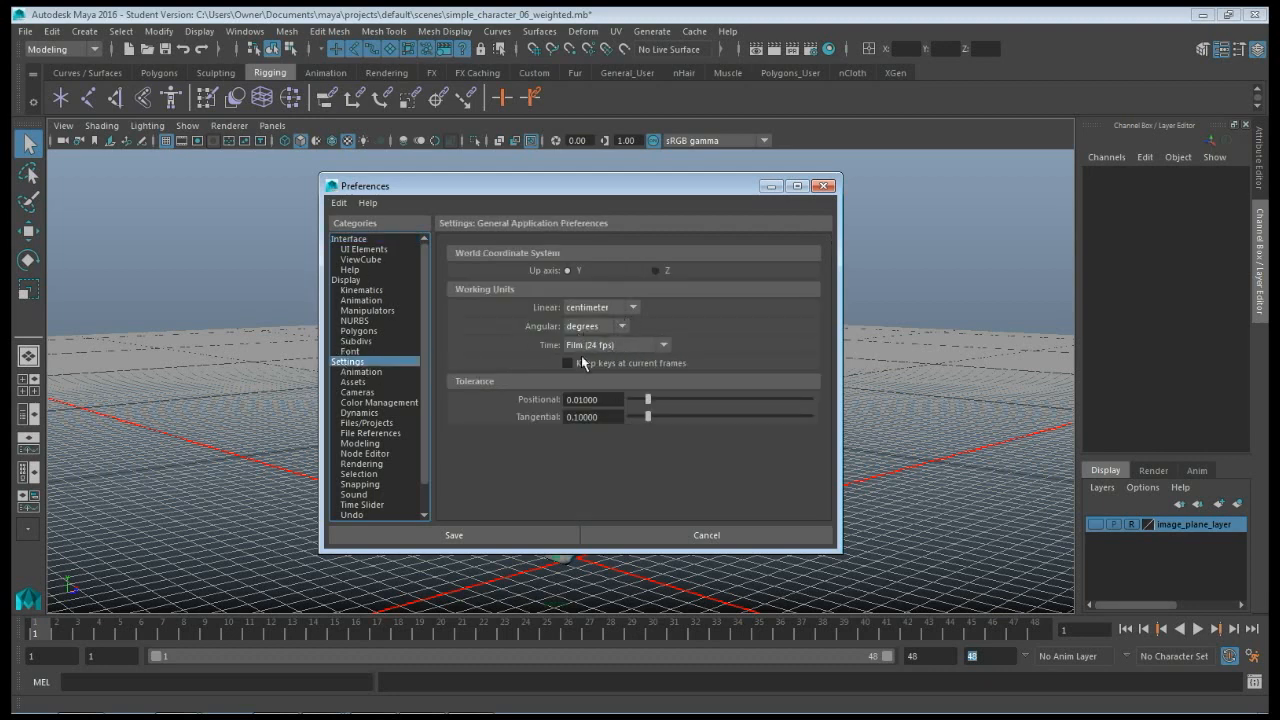
scroll(423, 358, down, 1)
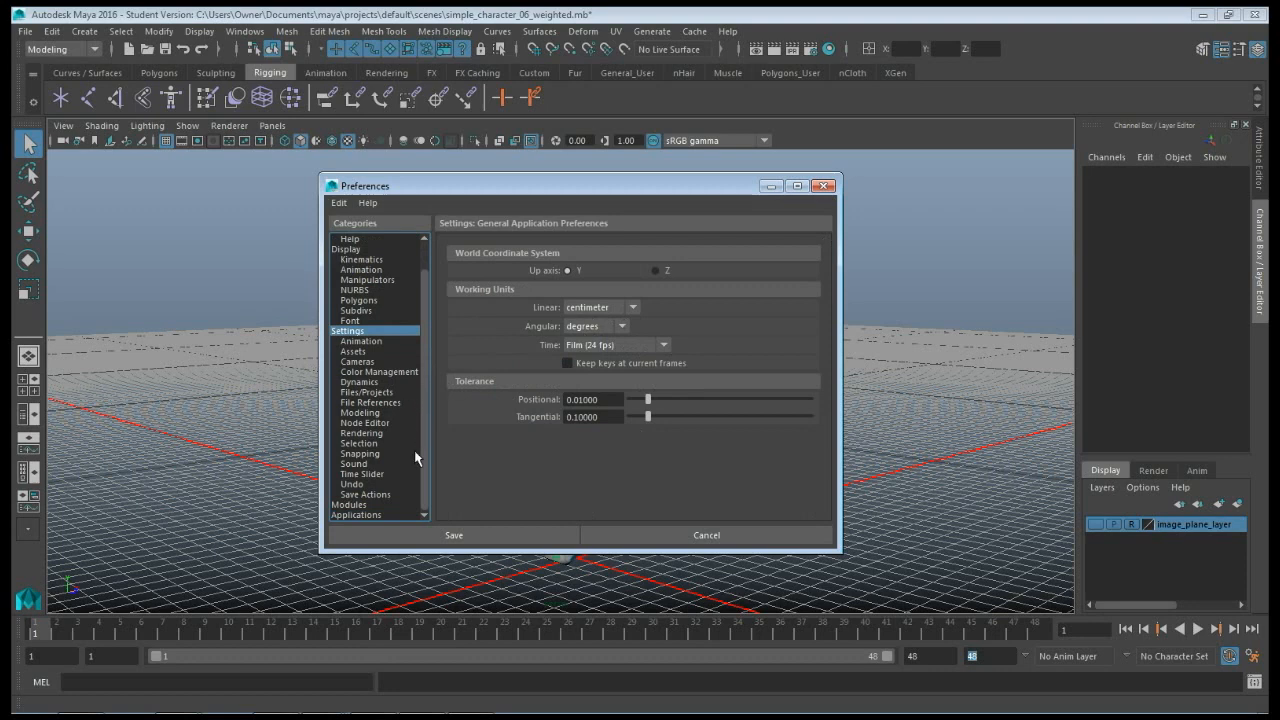
click(365, 474)
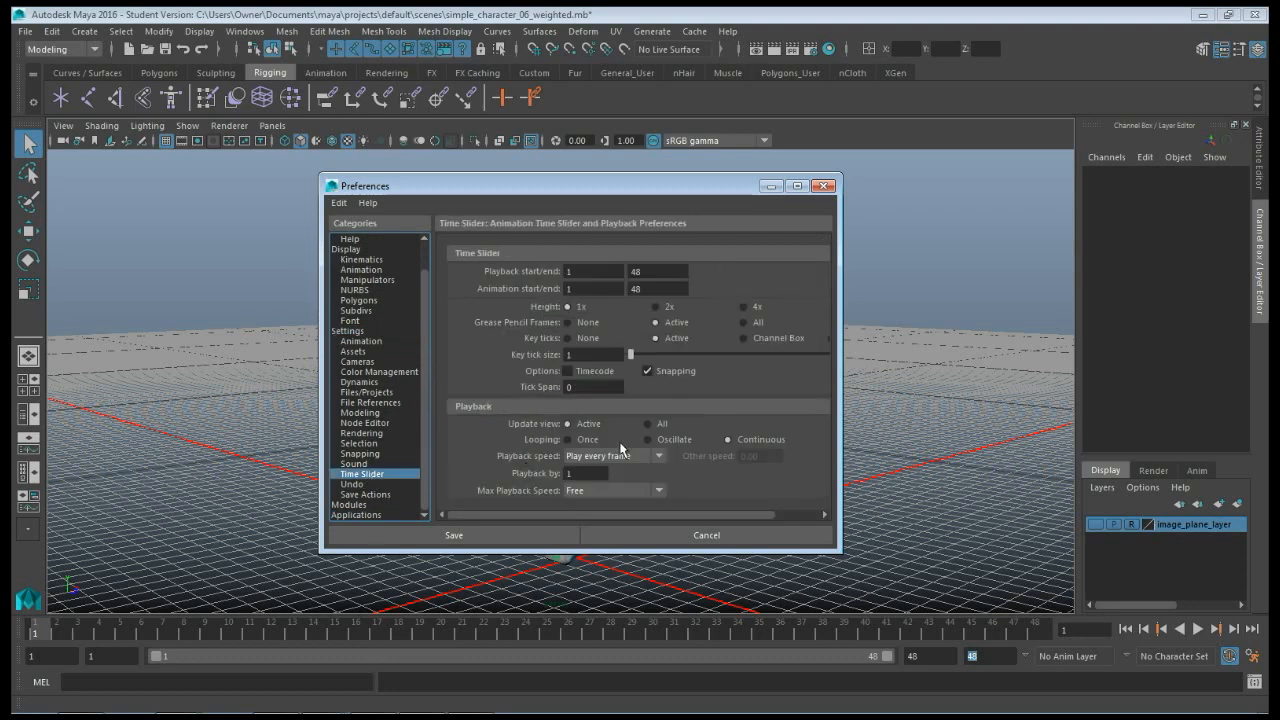
click(655, 457)
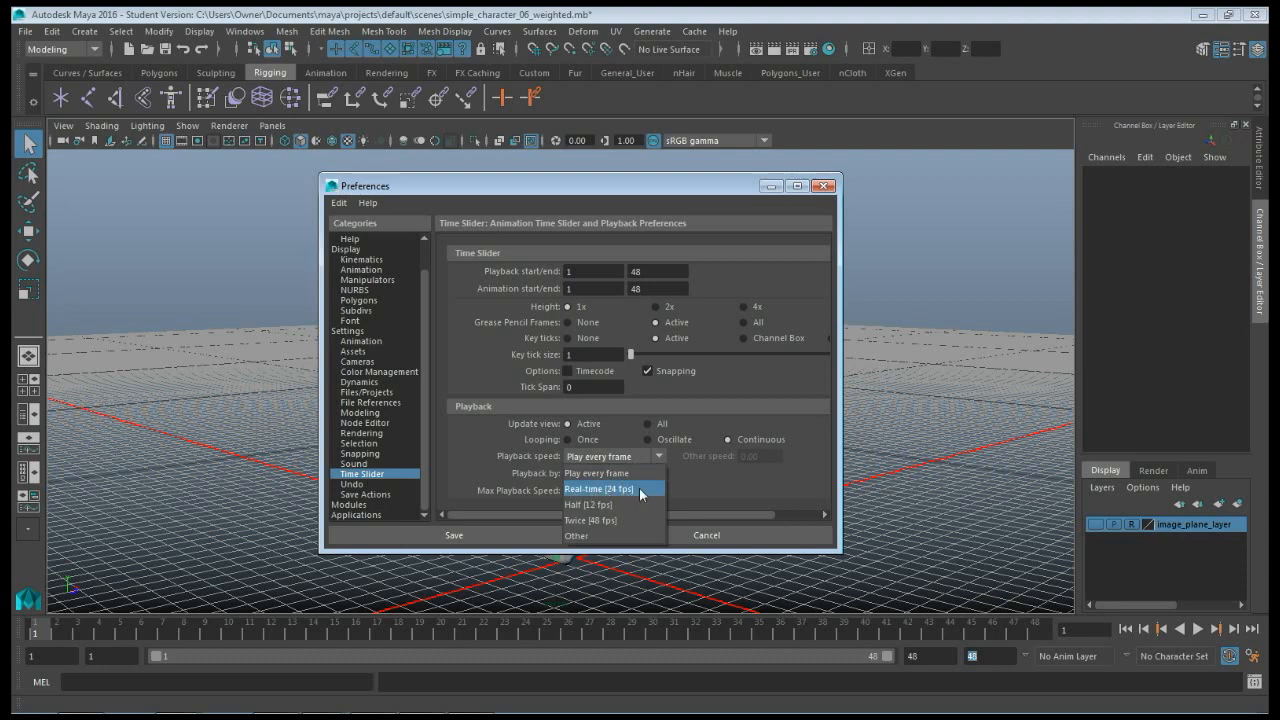
click(646, 490)
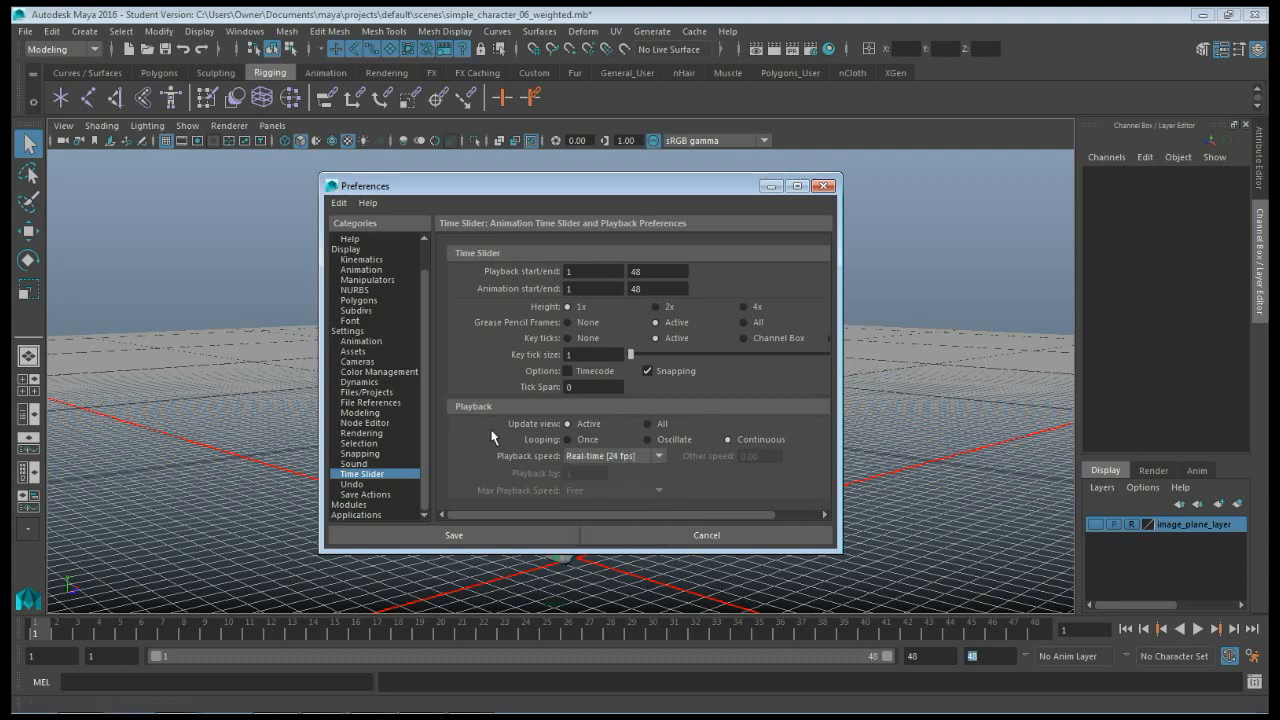
click(486, 540)
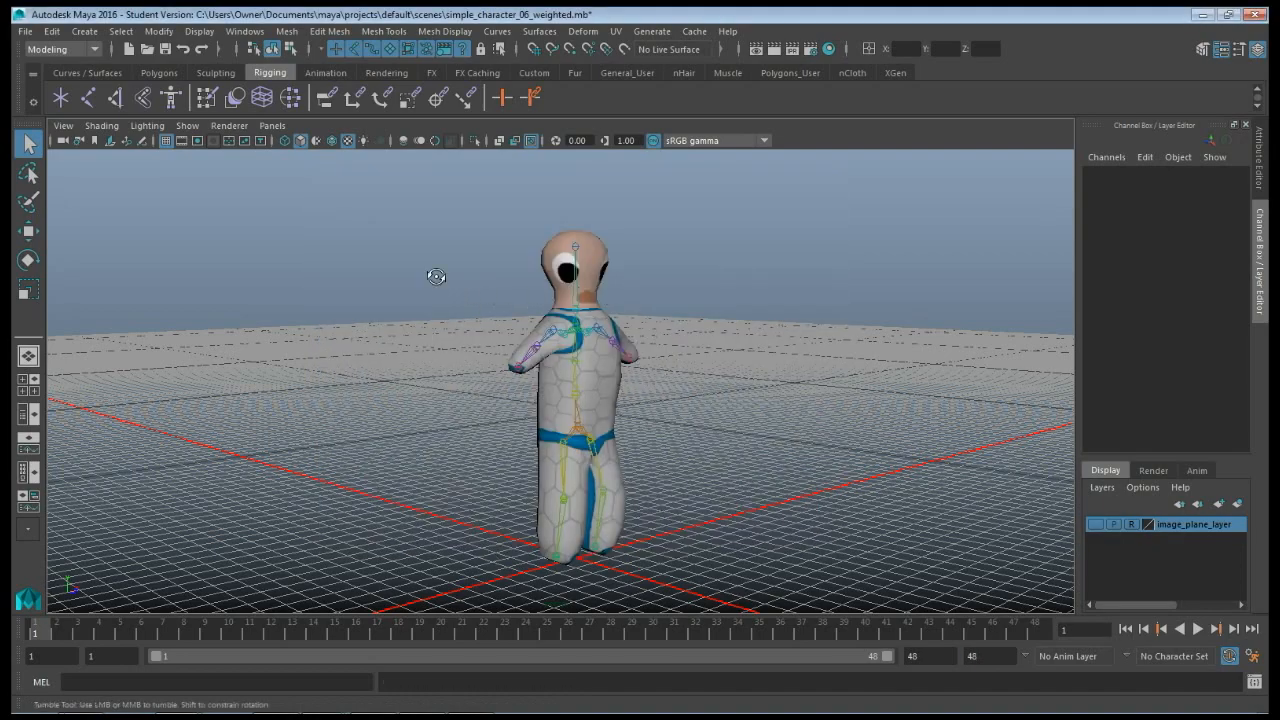
Save the scene under the new name simple_character_jump.mb, accepting the student version notice.
alt+drag(429, 274, 432, 272)
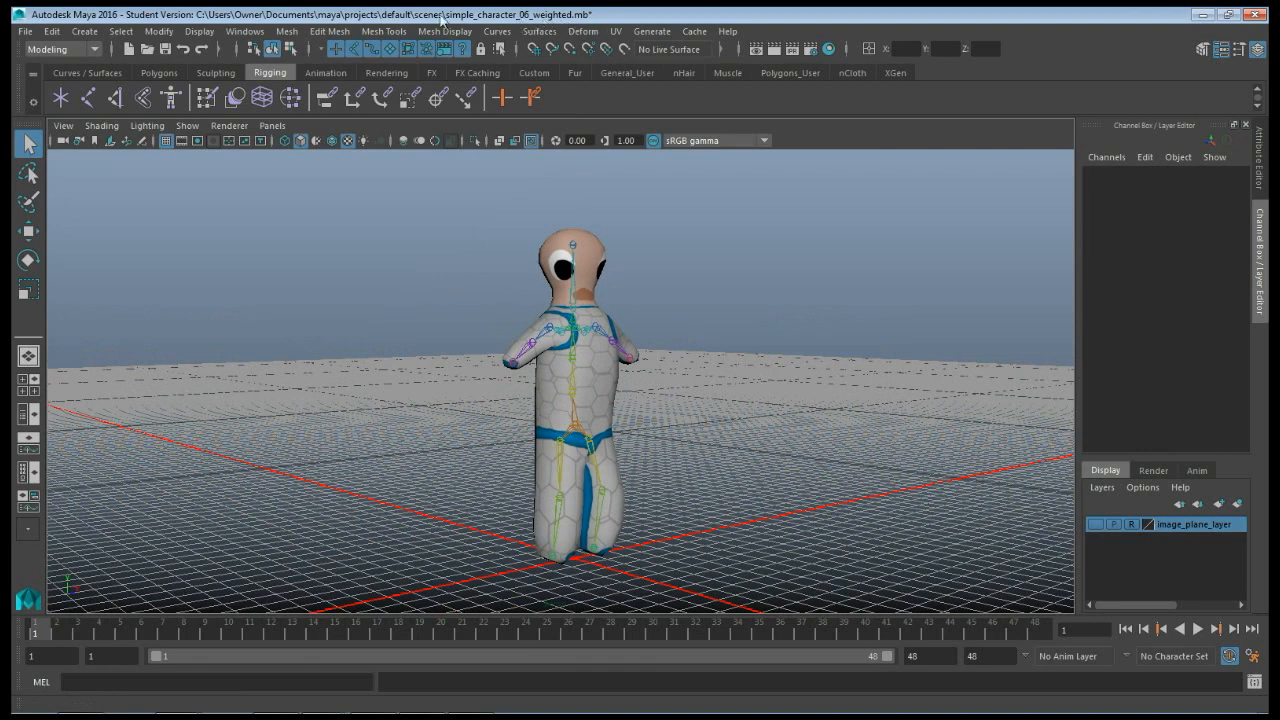
click(24, 31)
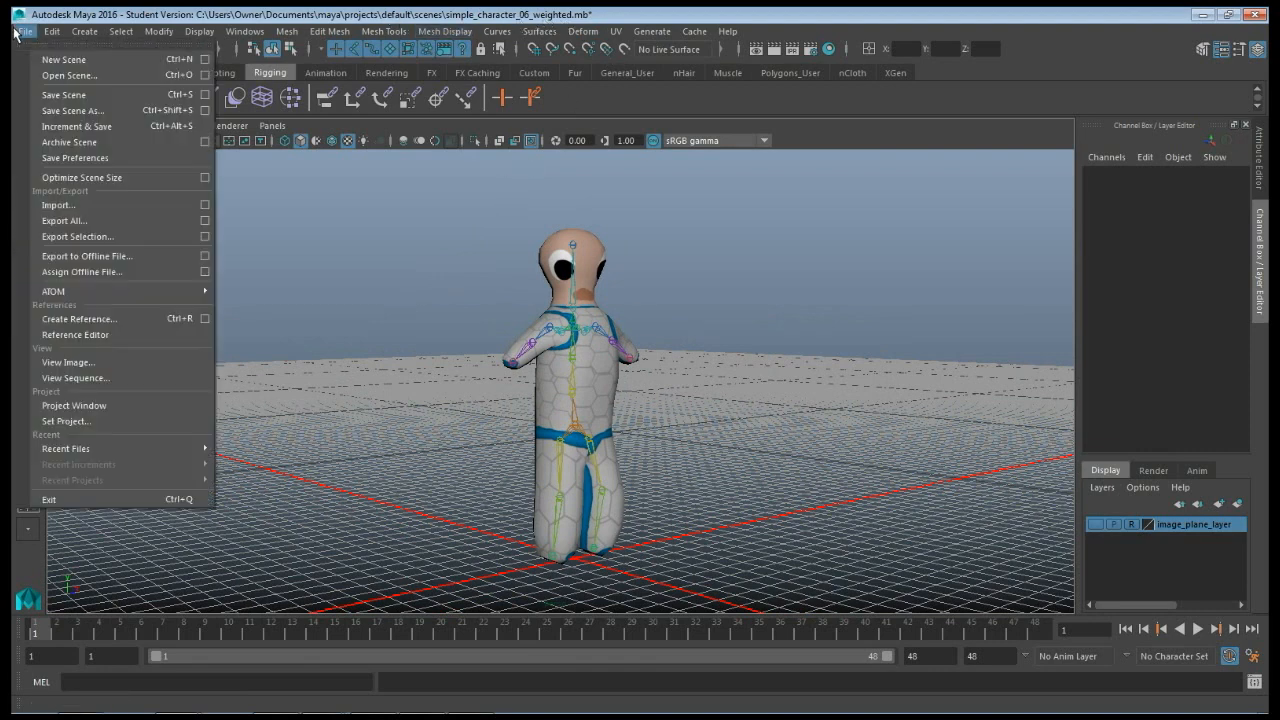
click(91, 112)
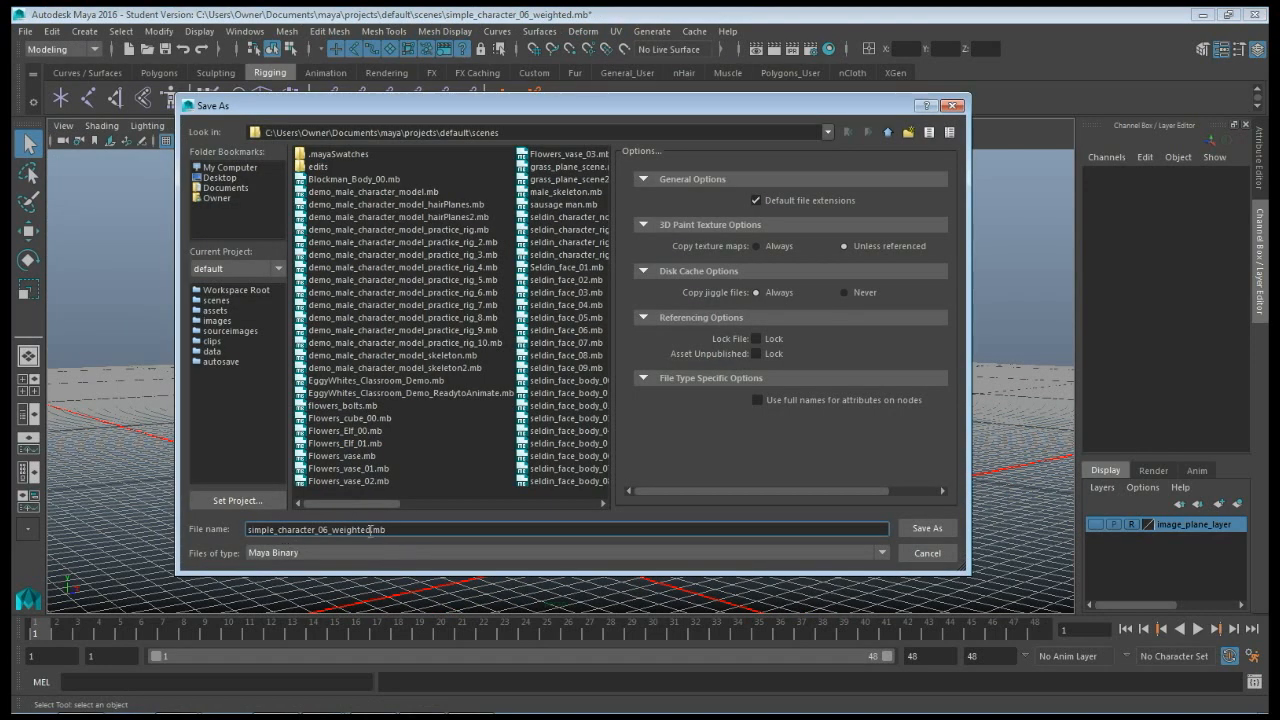
drag(356, 533, 325, 536)
click(318, 535)
shift+click(372, 530)
key(BackSpace)
click(927, 528)
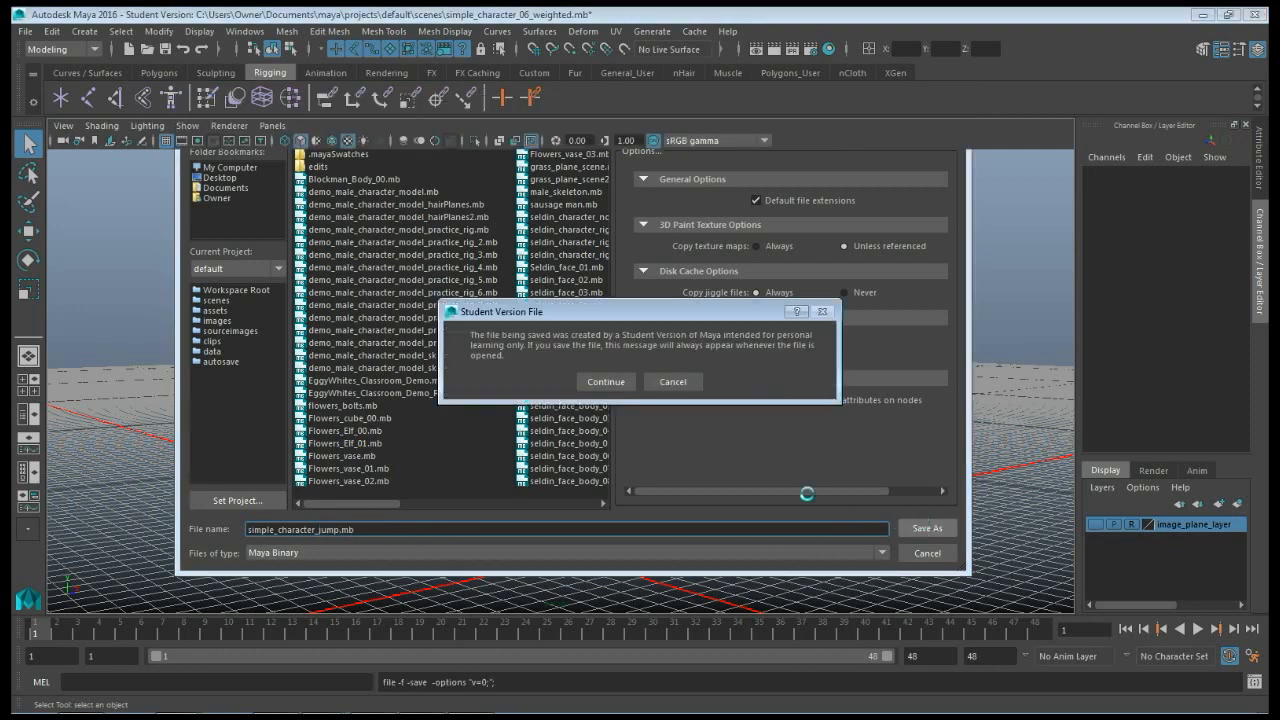
click(605, 381)
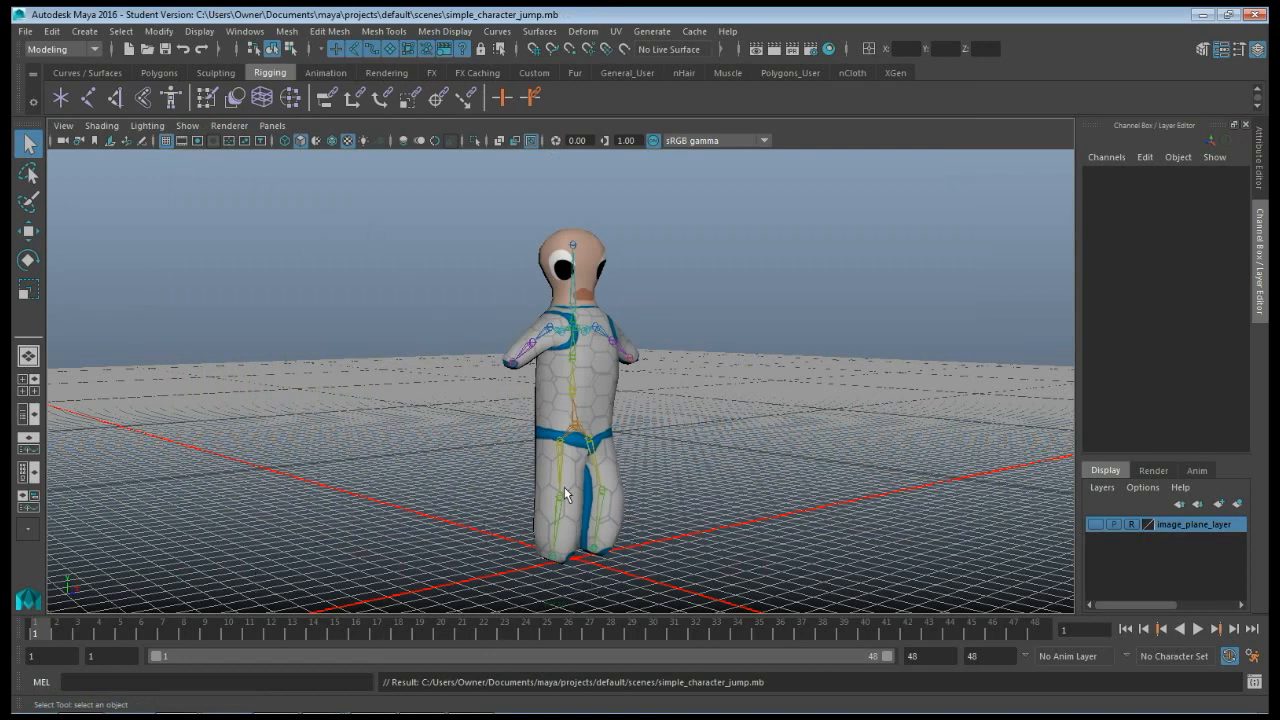
Lower the character's pelvis joint vertically to a Translate Y of about 13.66.
click(557, 447)
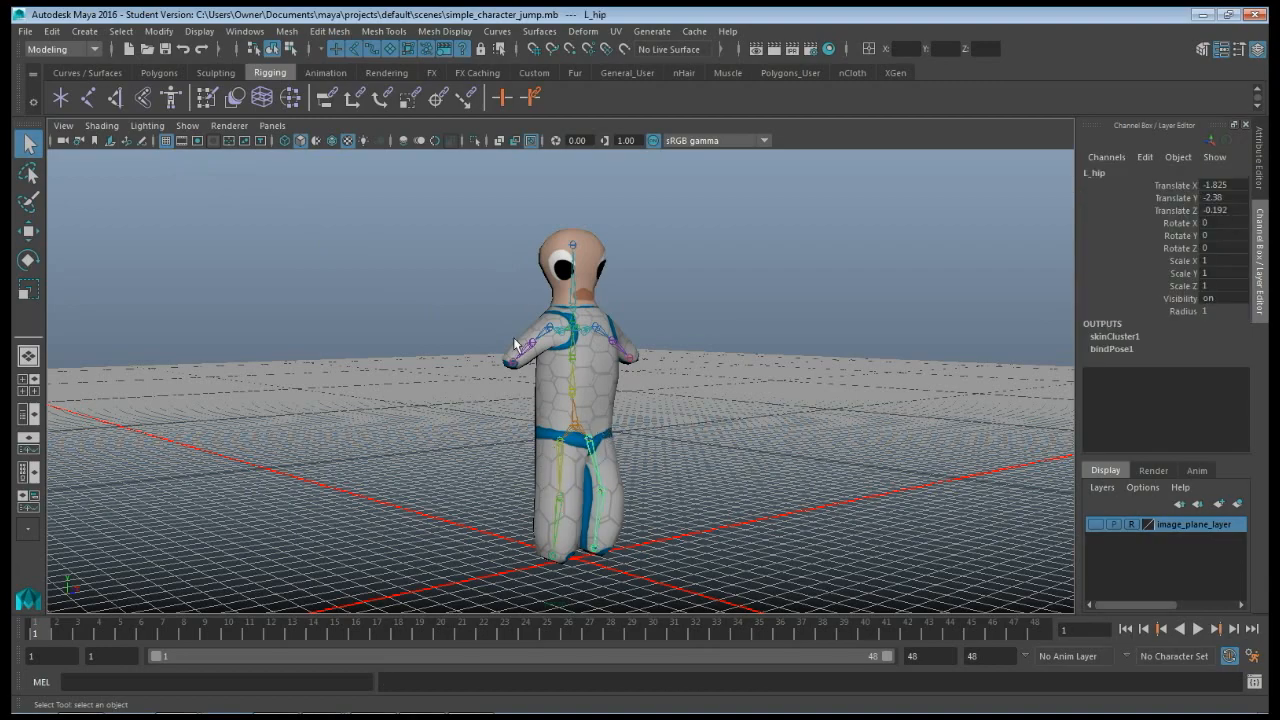
alt+drag(514, 344, 650, 258)
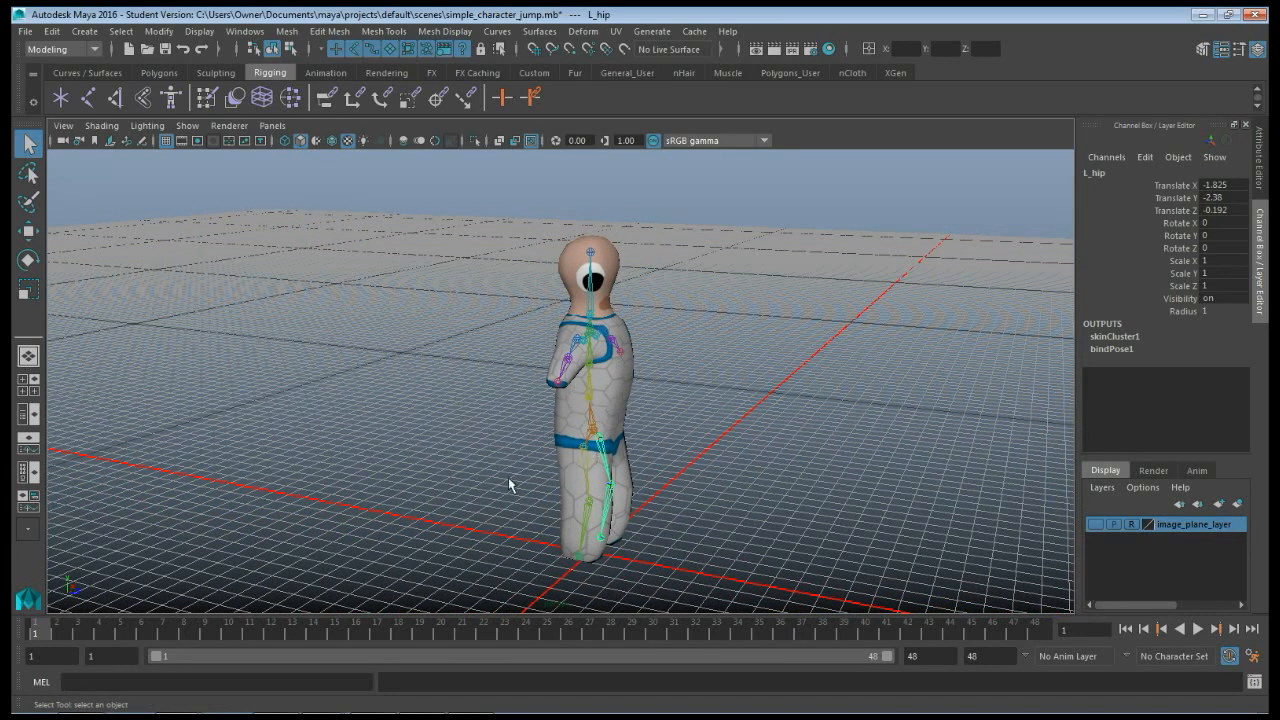
alt+drag(515, 470, 558, 447)
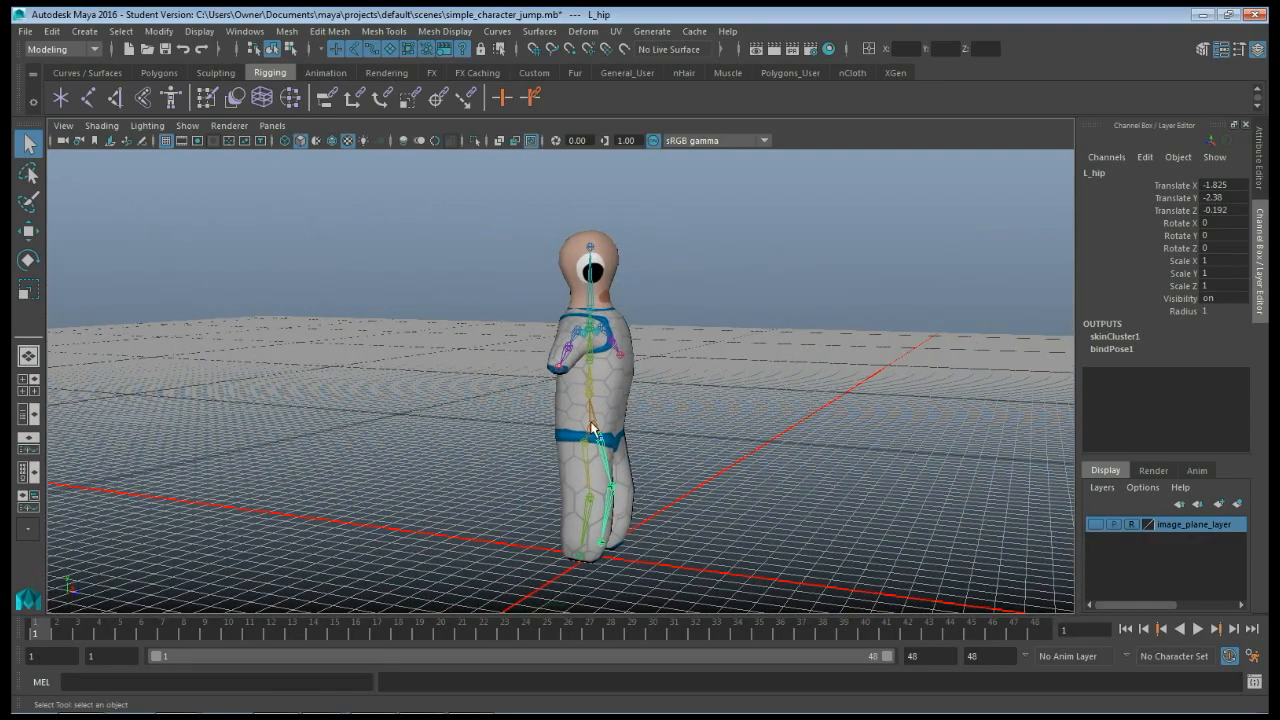
click(588, 440)
scroll(622, 485, up, 3)
alt+middle_drag(594, 491, 550, 386)
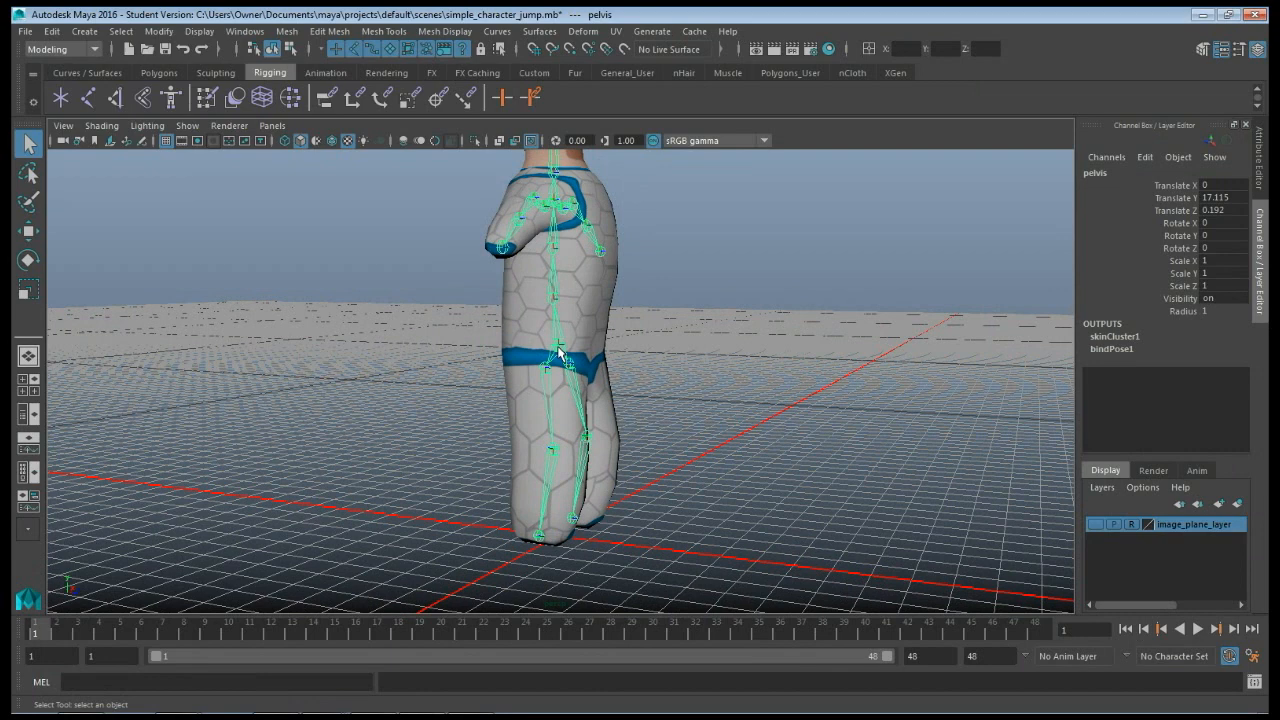
key(w)
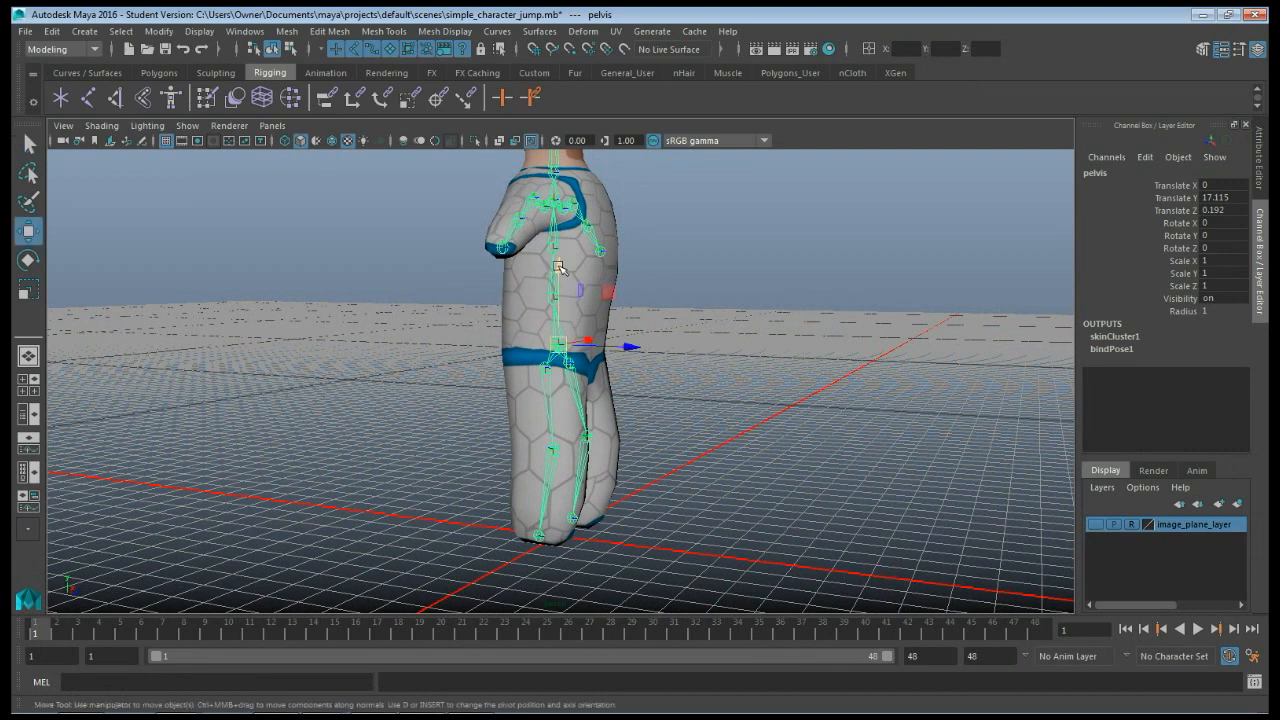
drag(559, 268, 559, 308)
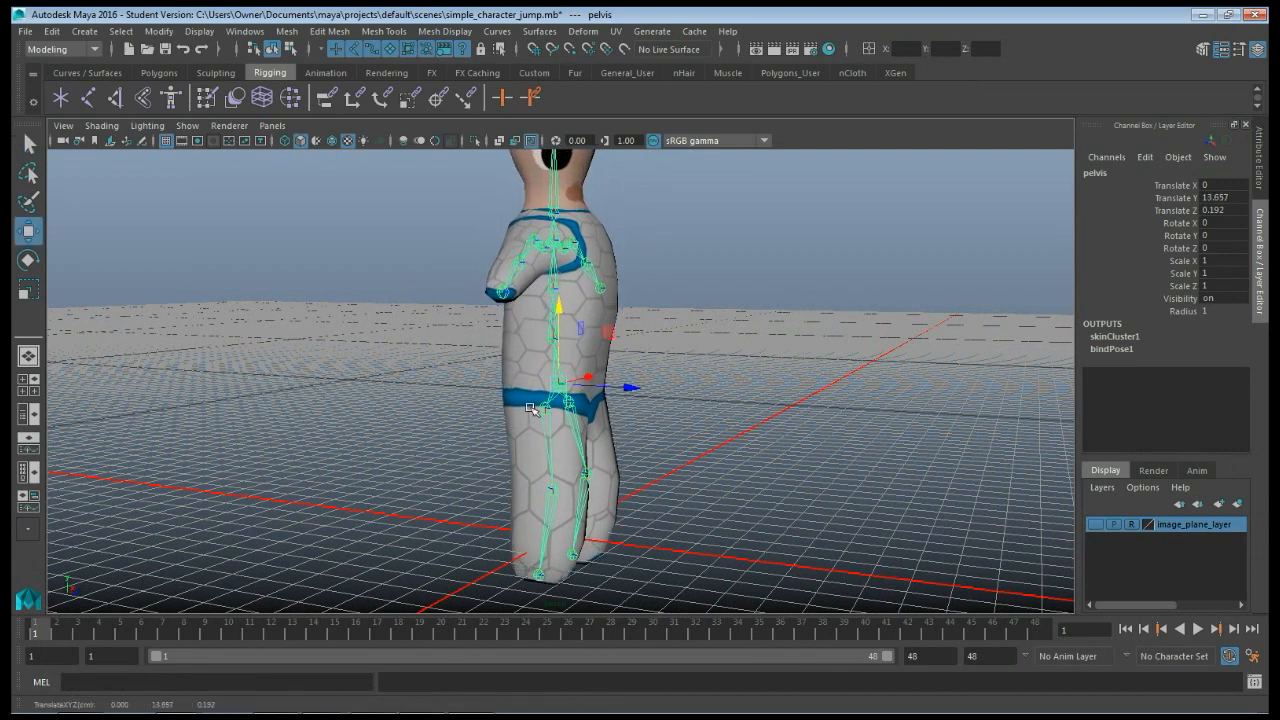
Lean the body forward by rotating the pelvis joint to about -18.3° in Y, and key the pelvis at frame 1.
alt+drag(432, 385, 477, 369)
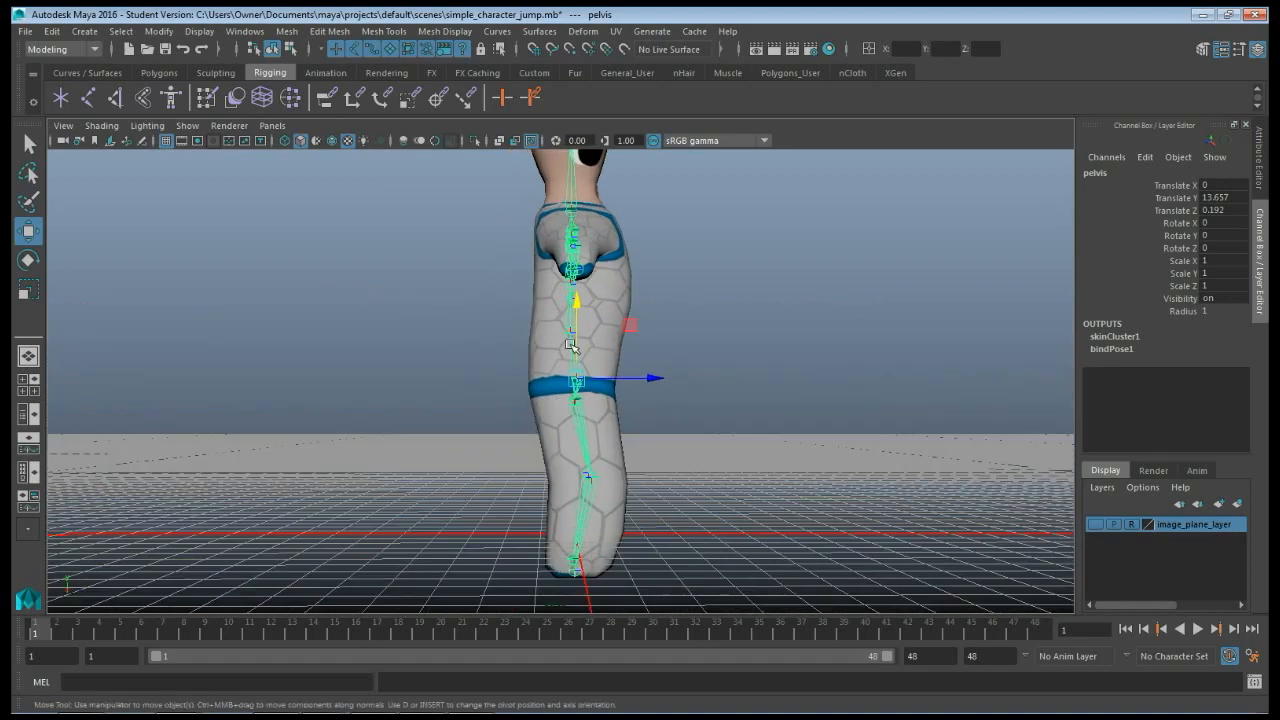
key(e)
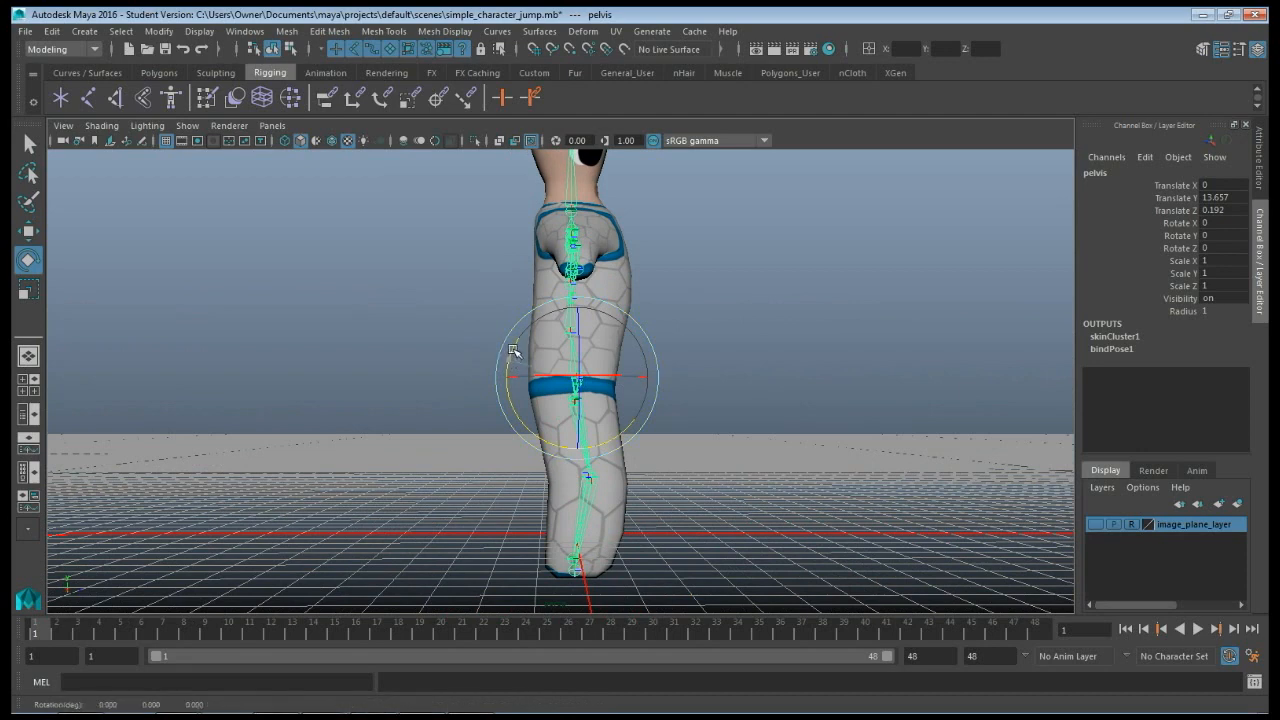
drag(512, 349, 517, 340)
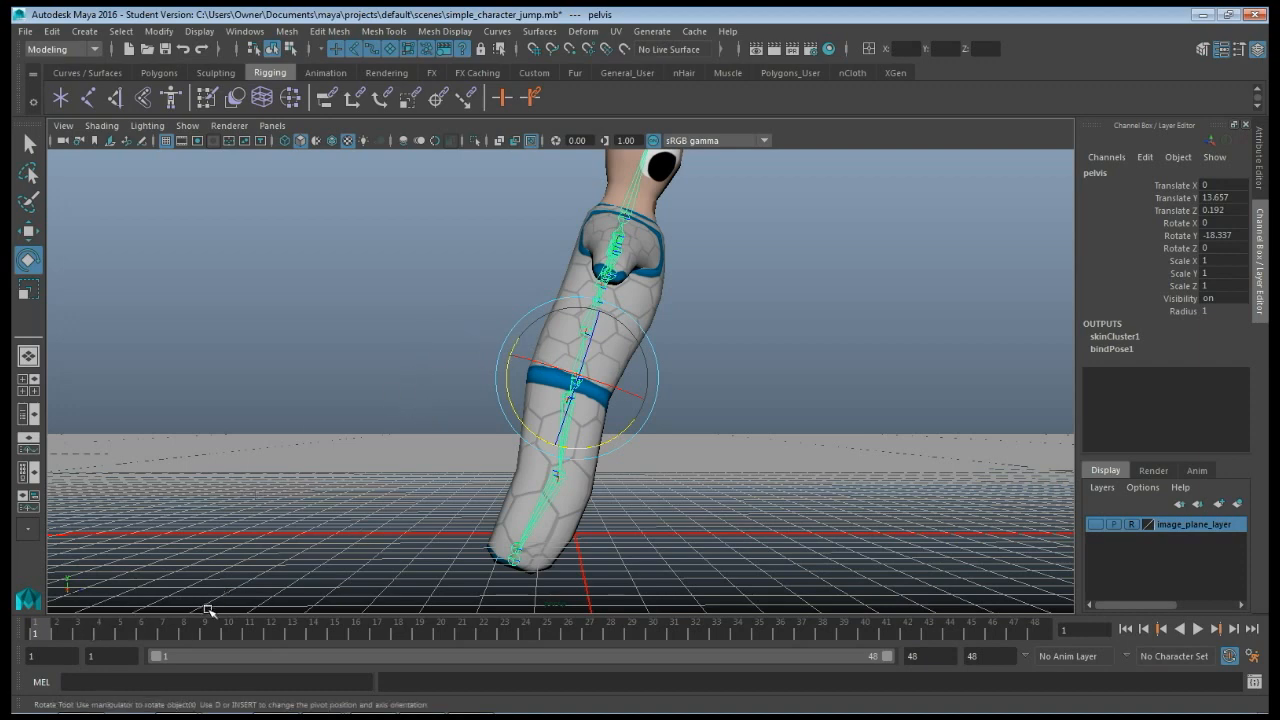
key(s)
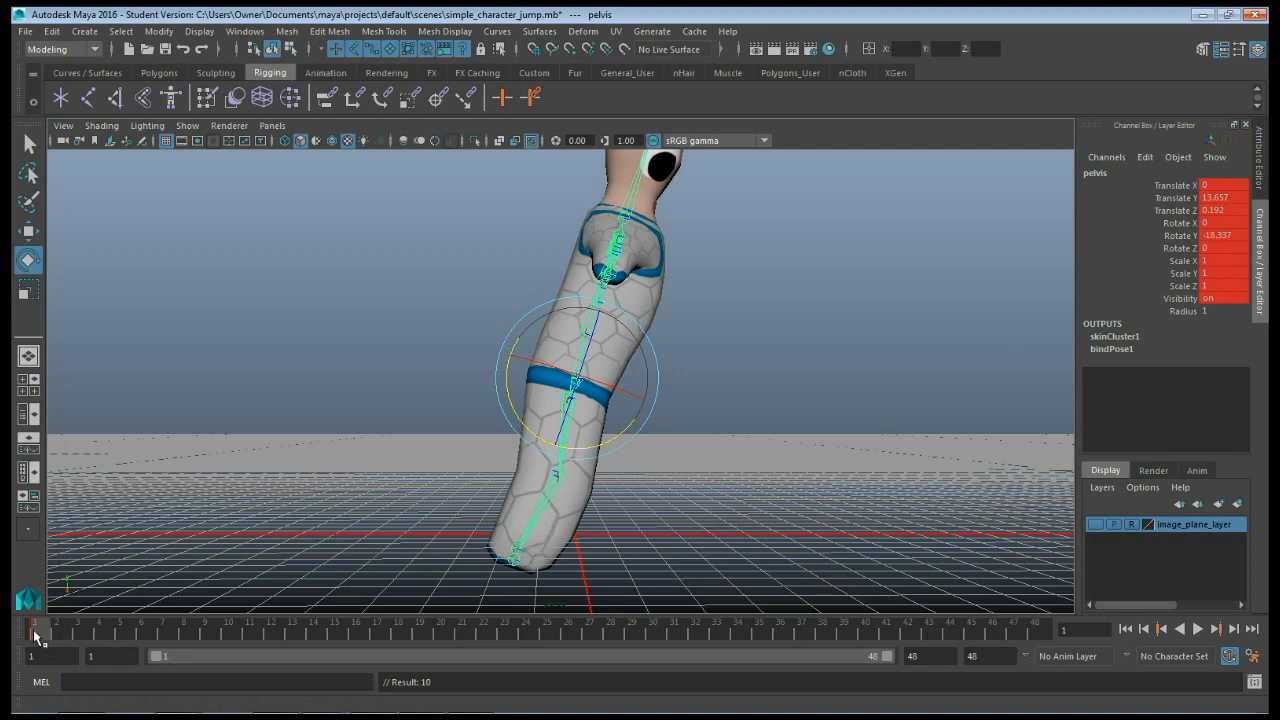
Bend the right leg by rotating the right hip to about -46° and the right knee to about -42° in Y.
click(576, 463)
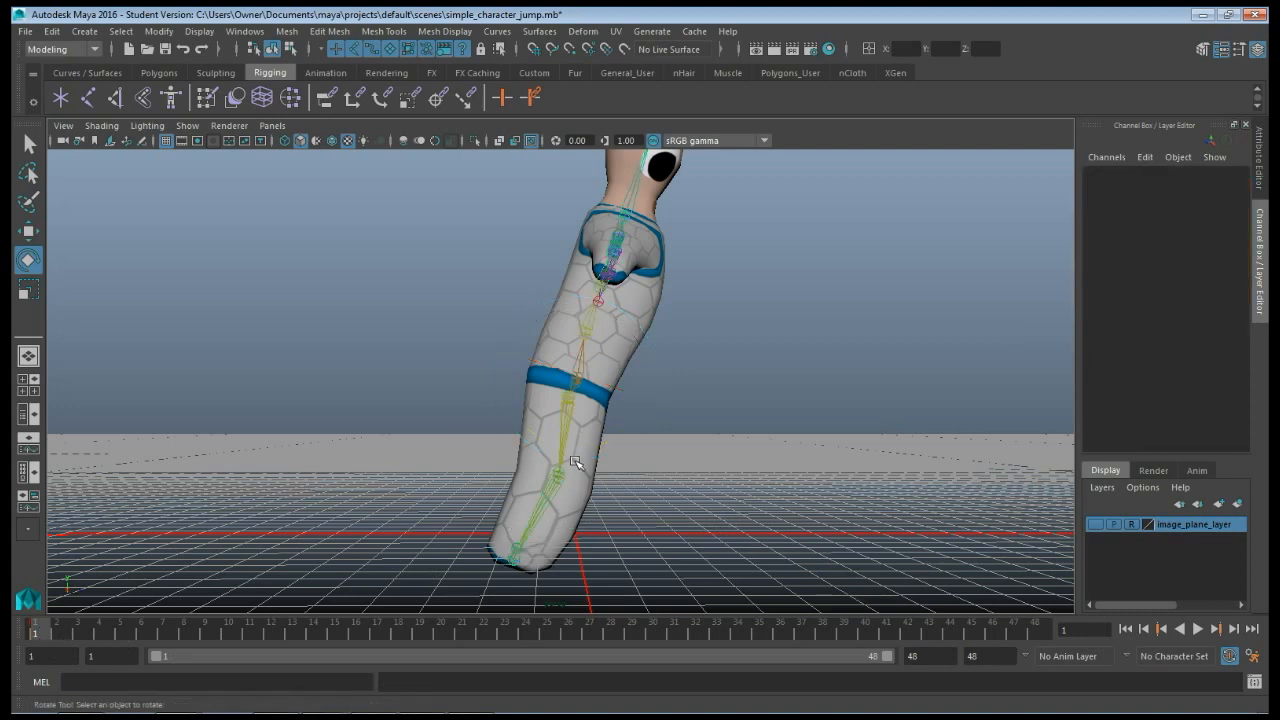
click(563, 440)
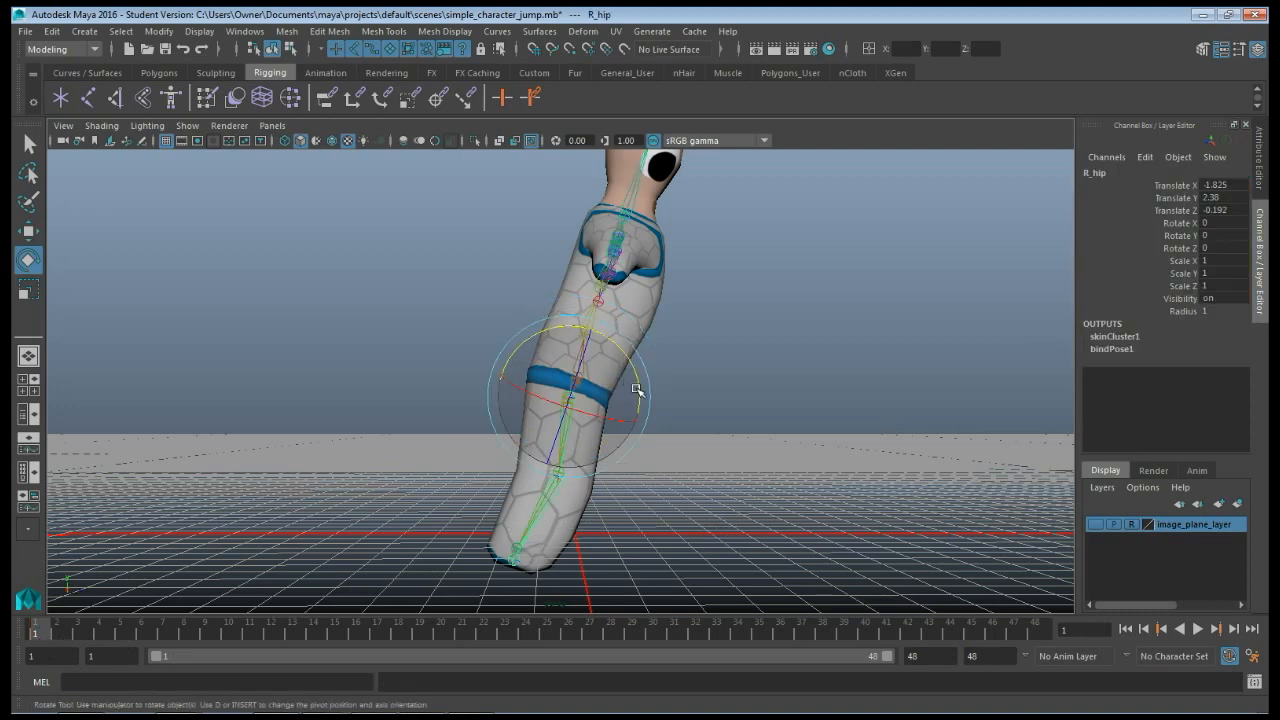
drag(640, 374, 631, 327)
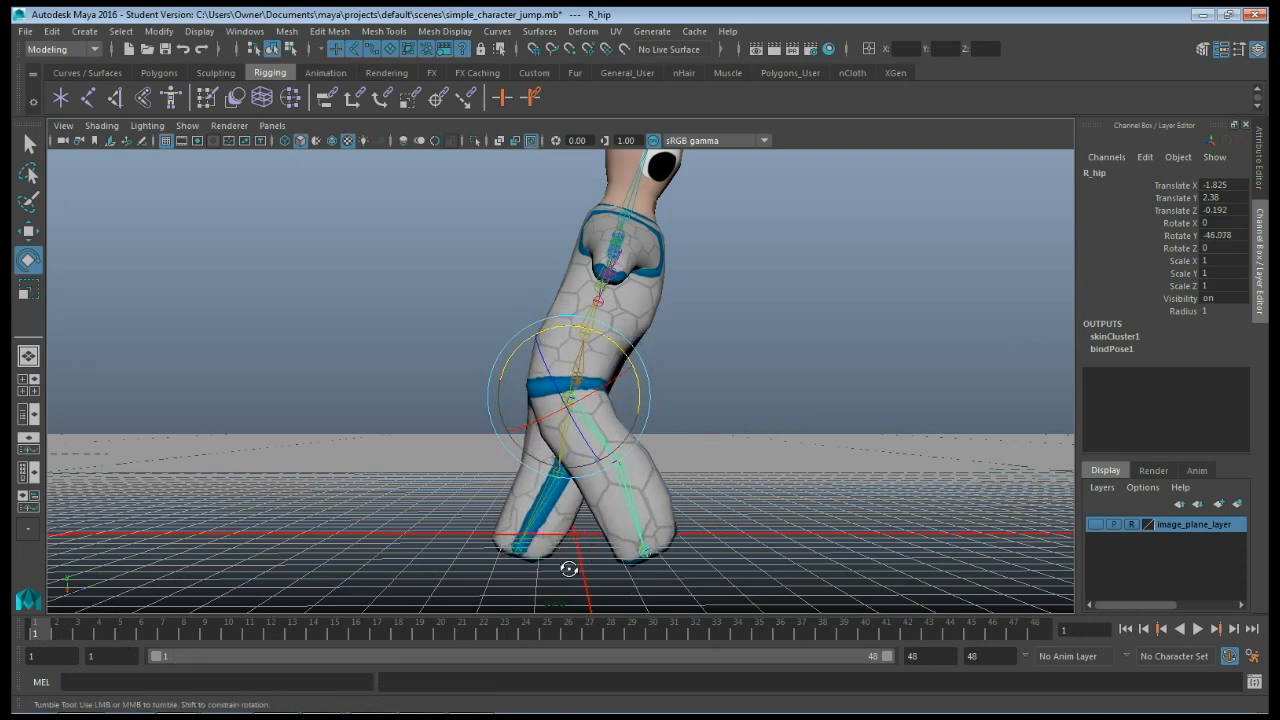
mouse_move(566, 566)
alt+mouse_down()
mouse_move(562, 545)
mouse_move(553, 577)
mouse_move(573, 564)
alt+mouse_up()
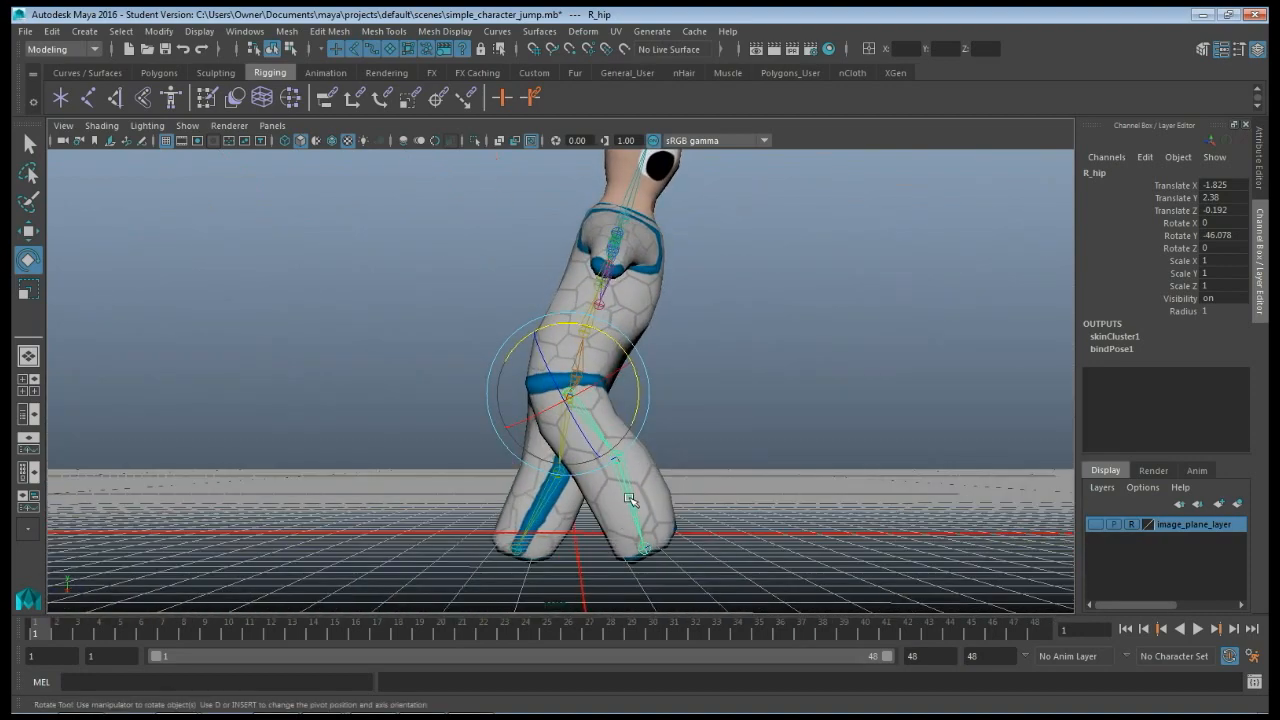
click(631, 499)
drag(676, 487, 642, 524)
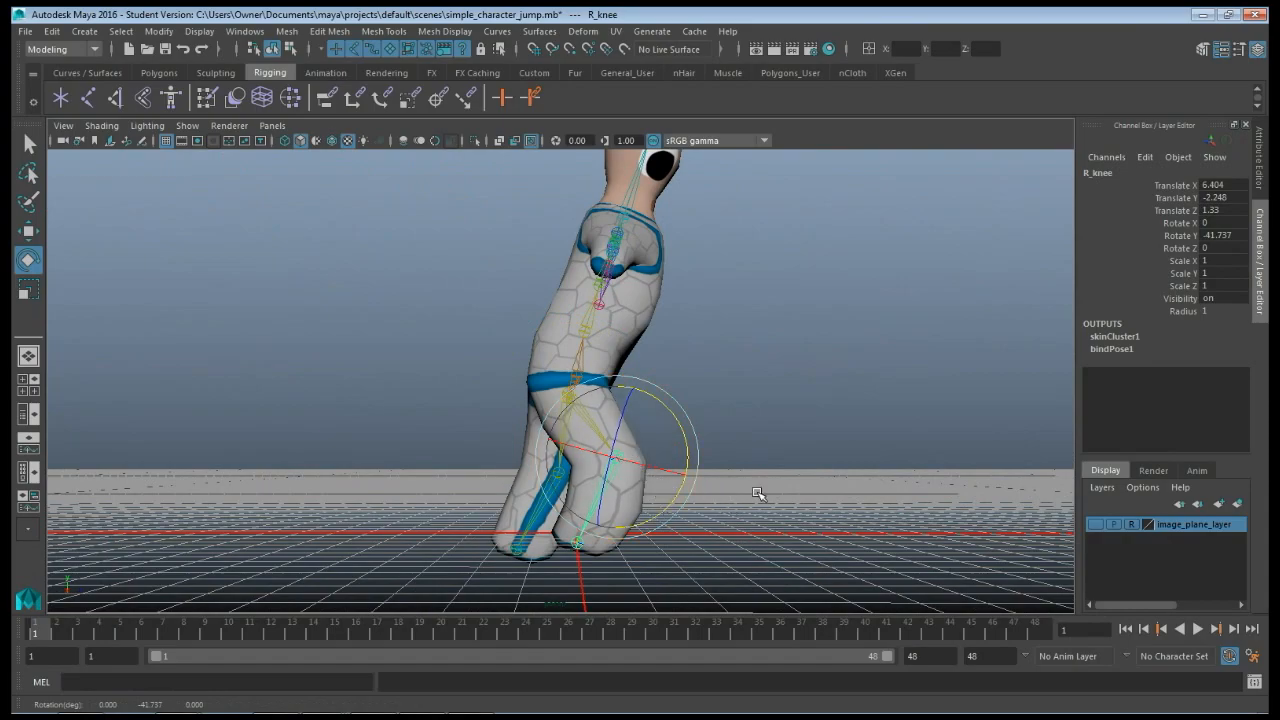
Bend the left leg to match the right by rotating the left hip forward and the left knee to about -42° in Y.
alt+drag(760, 491, 543, 480)
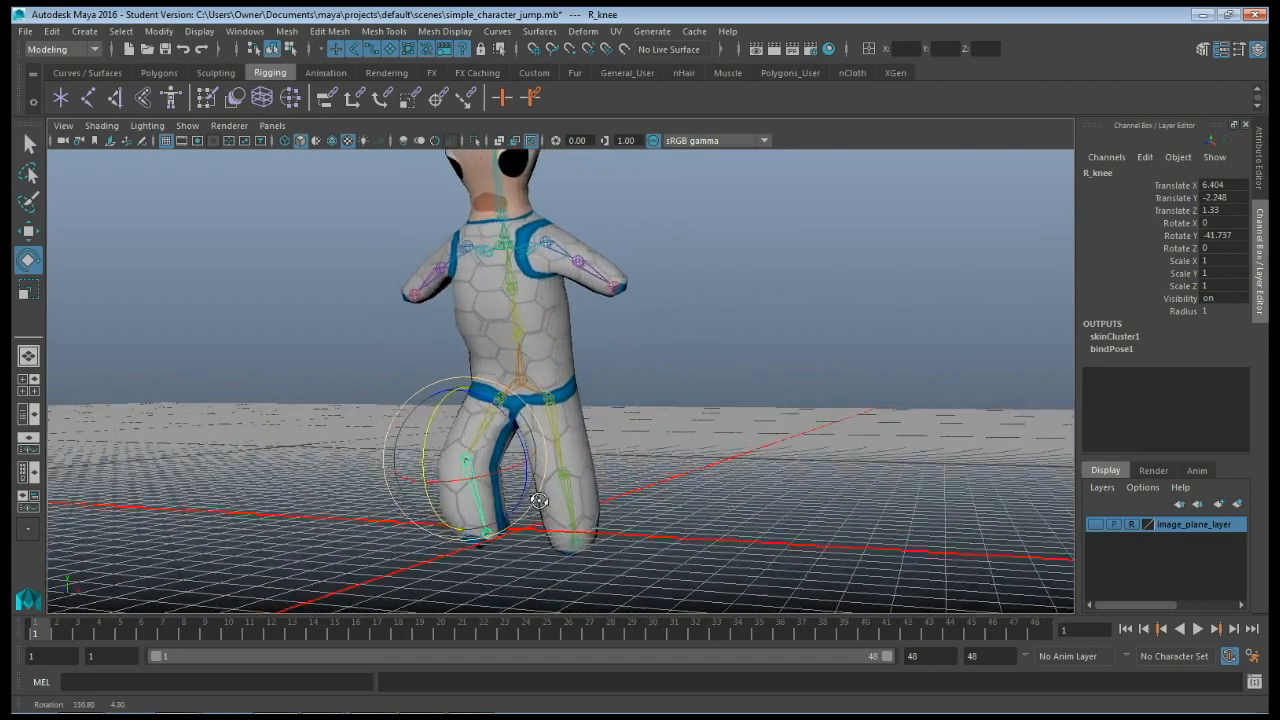
click(556, 428)
alt+drag(556, 428, 491, 509)
click(504, 508)
alt+drag(423, 478, 703, 414)
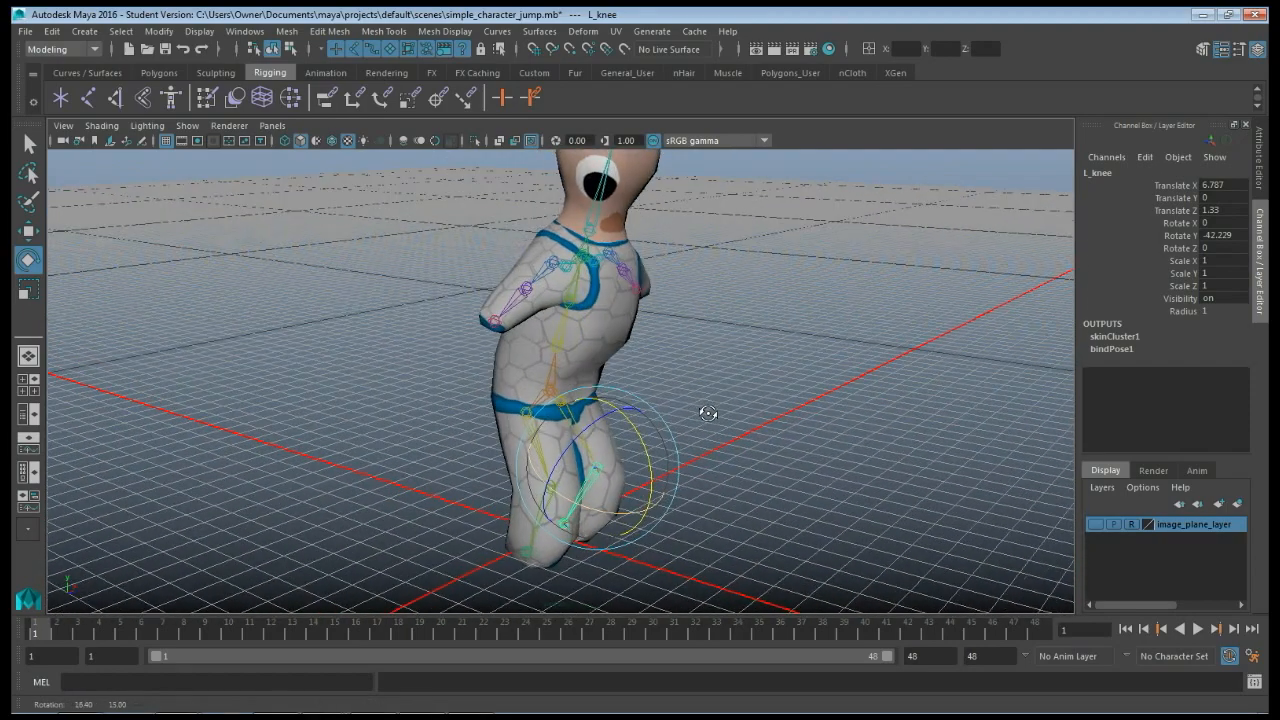
Set keyframes on the right hip and right knee joints at frame 1.
click(546, 268)
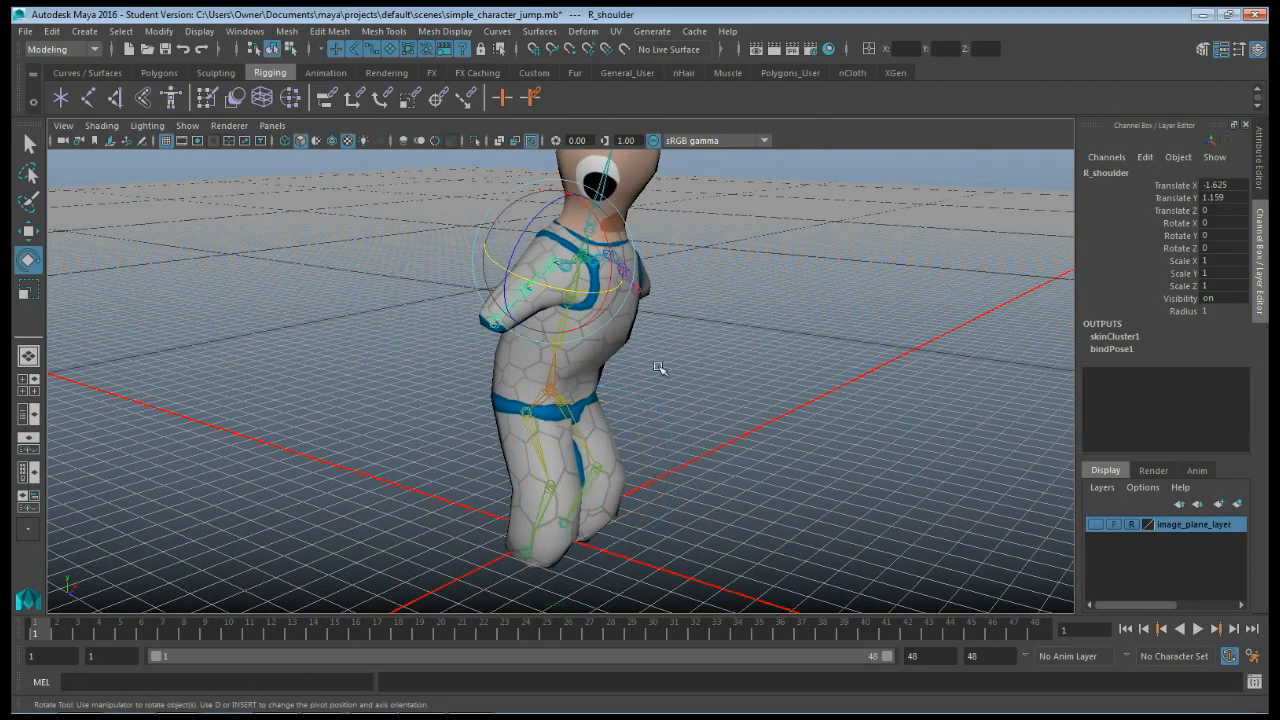
click(537, 443)
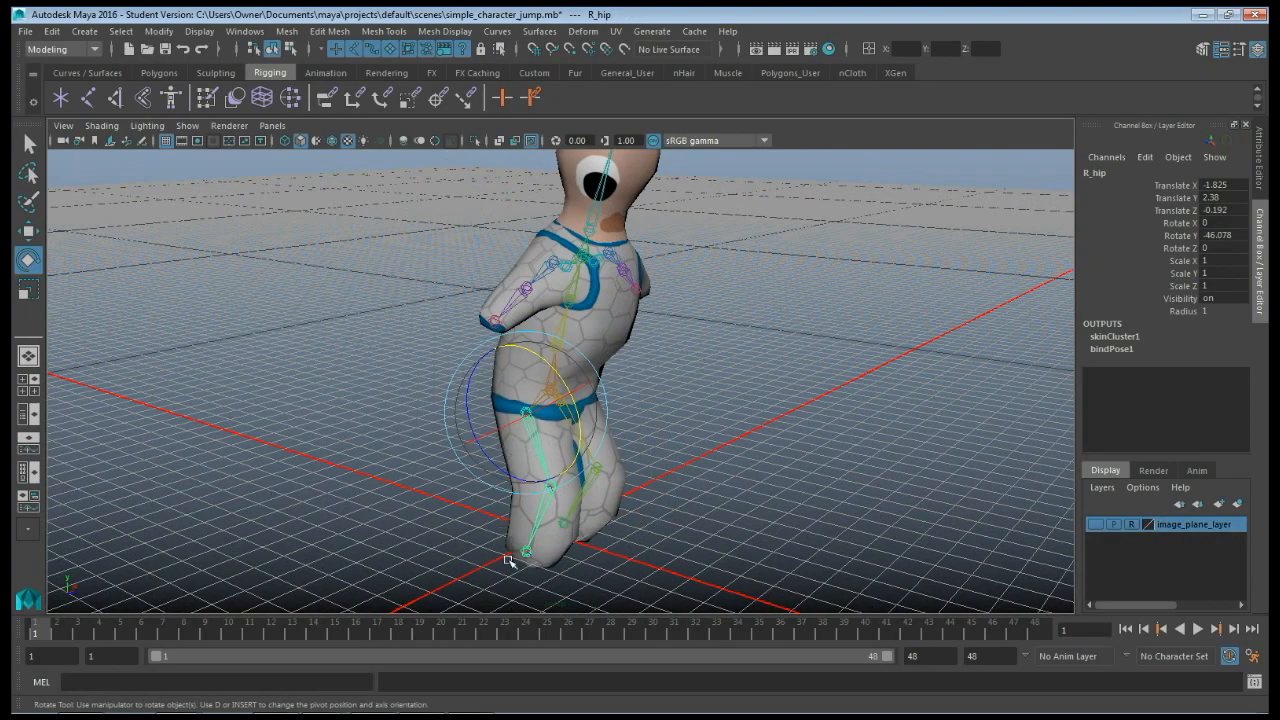
key(s)
click(537, 520)
key(s)
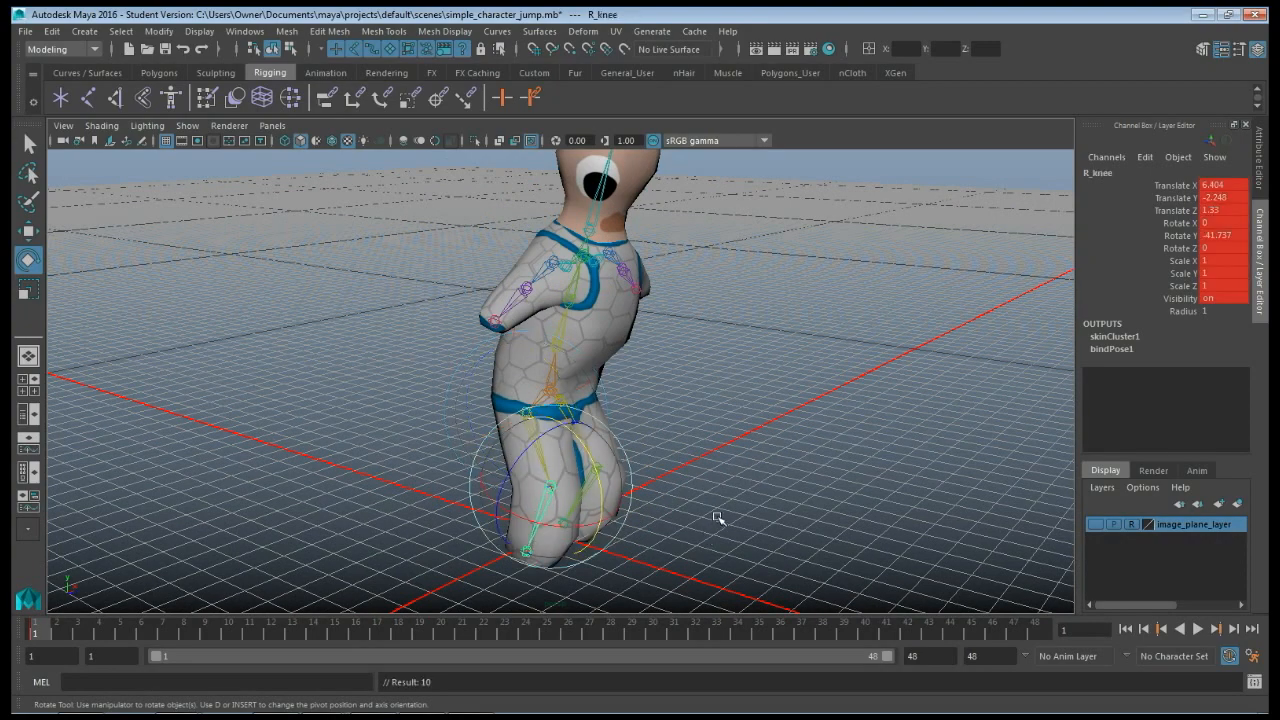
alt+drag(709, 463, 556, 418)
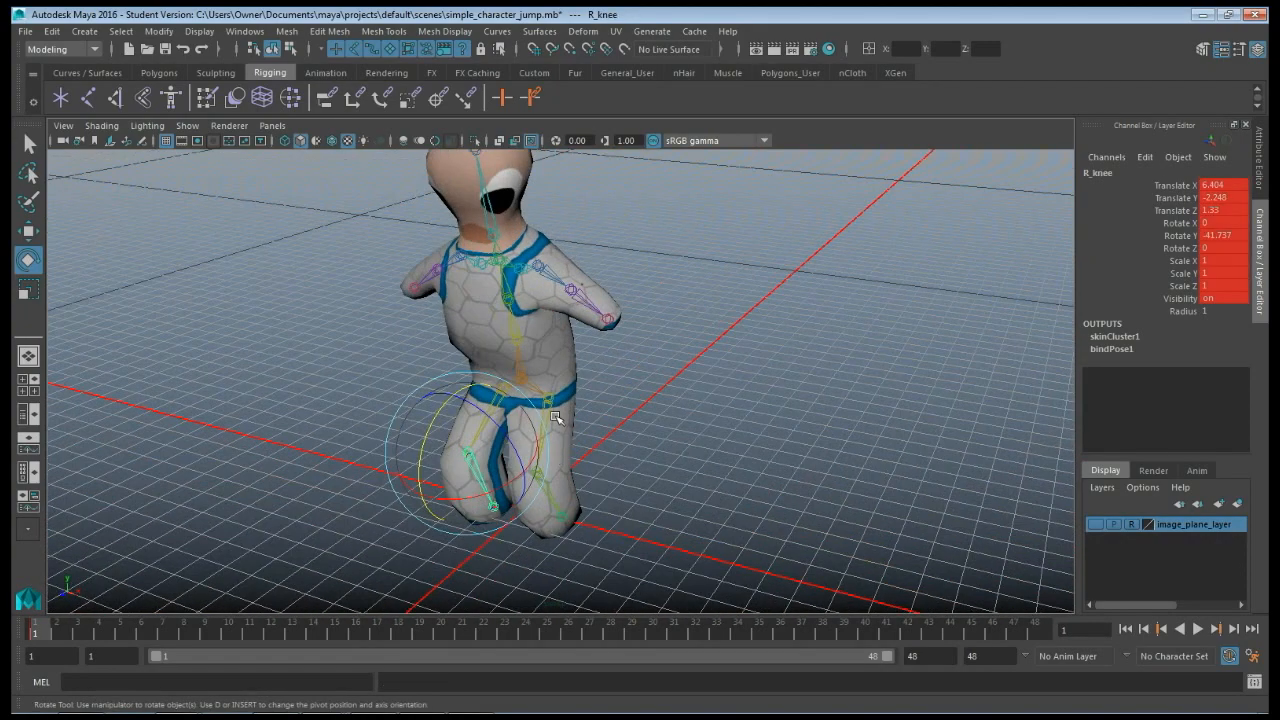
Set keyframes on the left hip and left knee joints at frame 1.
click(550, 404)
key(s)
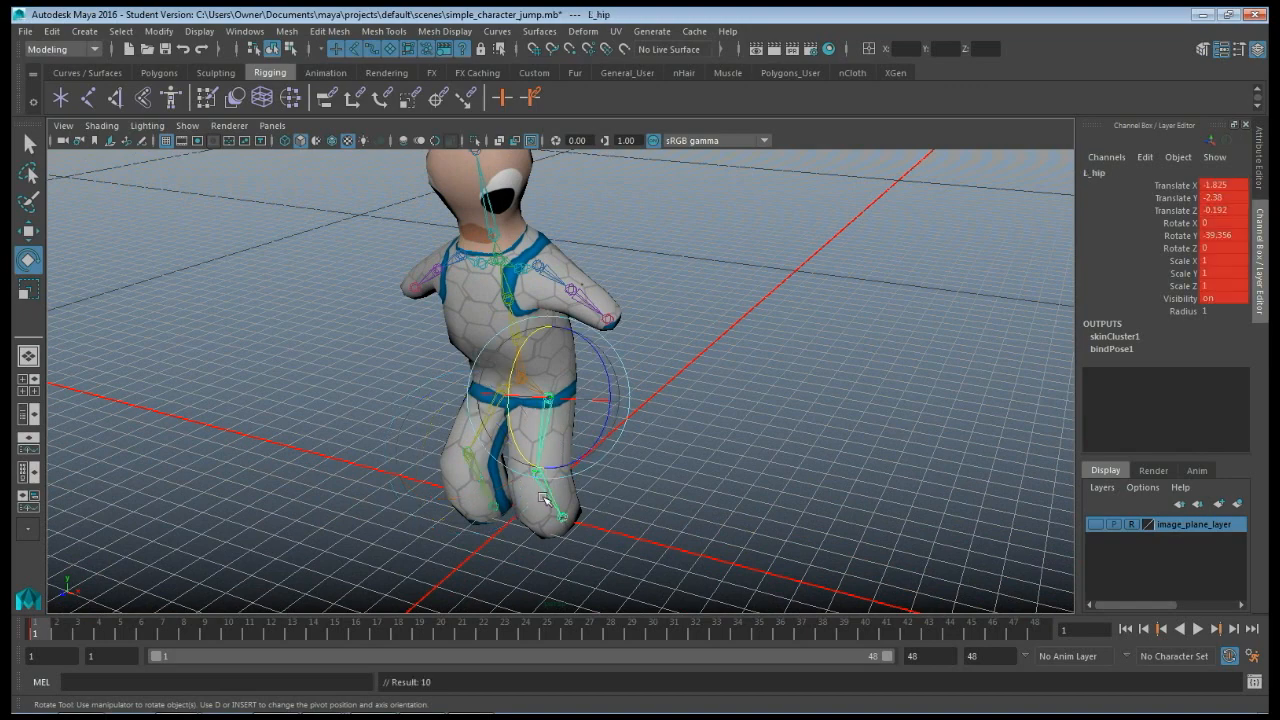
click(540, 476)
key(s)
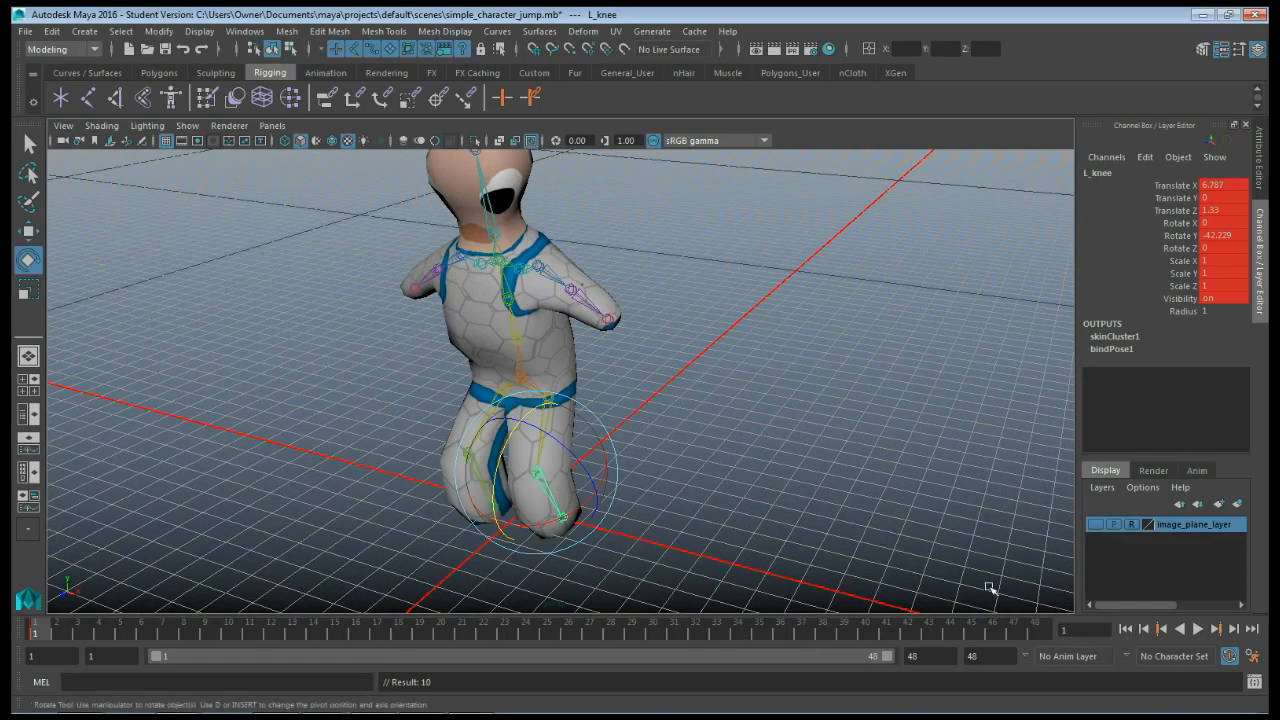
Swing the right arm back by rotating the right shoulder to about 5.7°, -39.2°, 29° in X, Y, Z, and key it at frame 1.
alt+drag(415, 416, 722, 404)
scroll(722, 404, up, 2)
alt+middle_drag(750, 361, 716, 425)
alt+drag(569, 397, 552, 392)
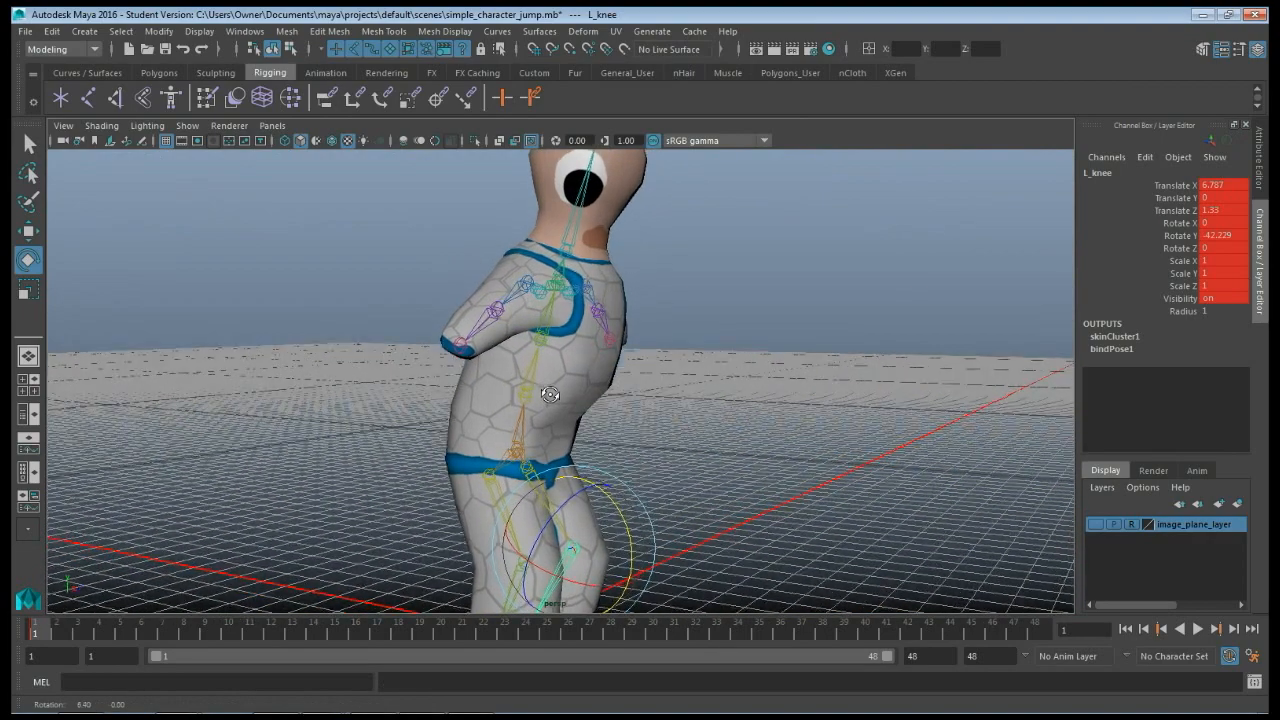
alt+drag(559, 344, 524, 345)
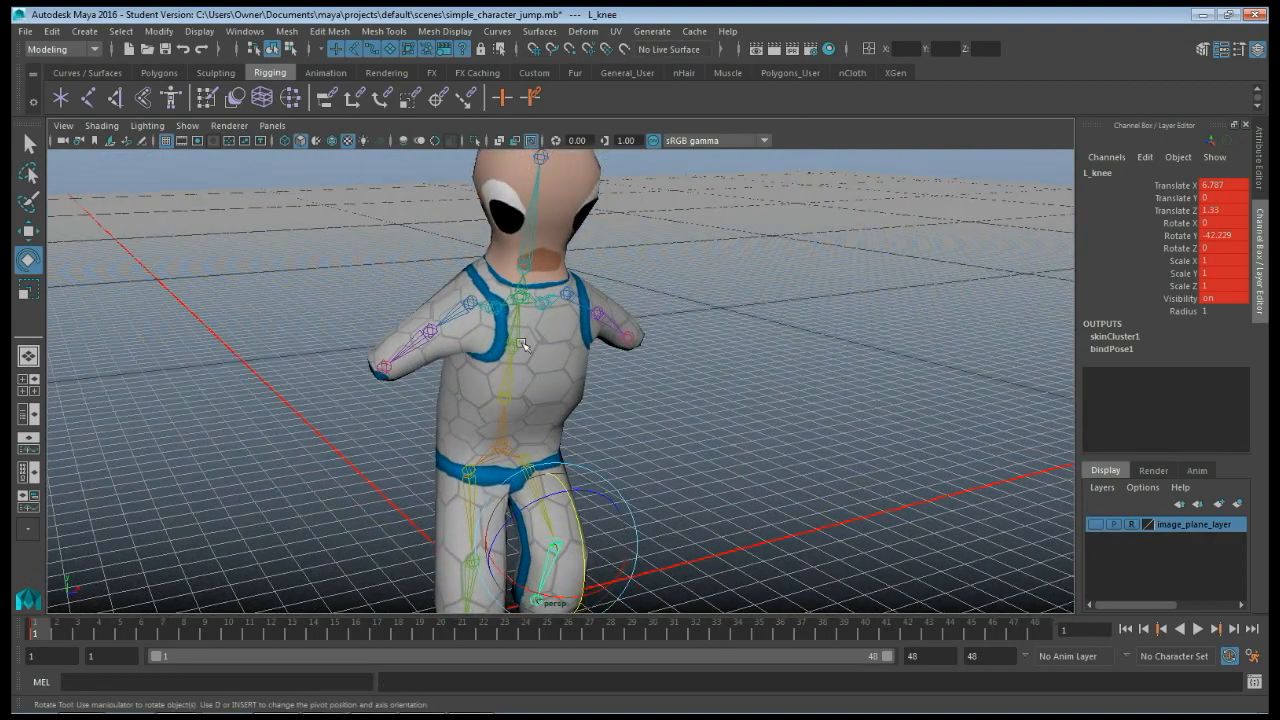
click(466, 304)
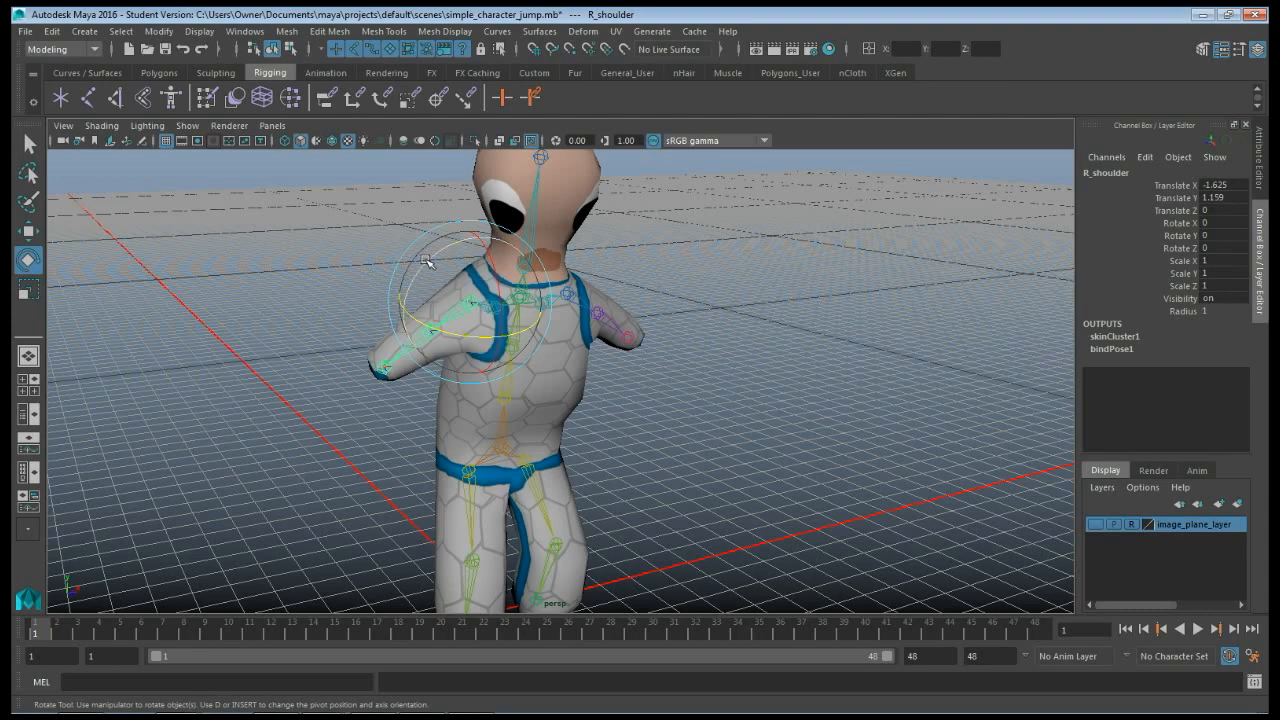
drag(426, 262, 555, 390)
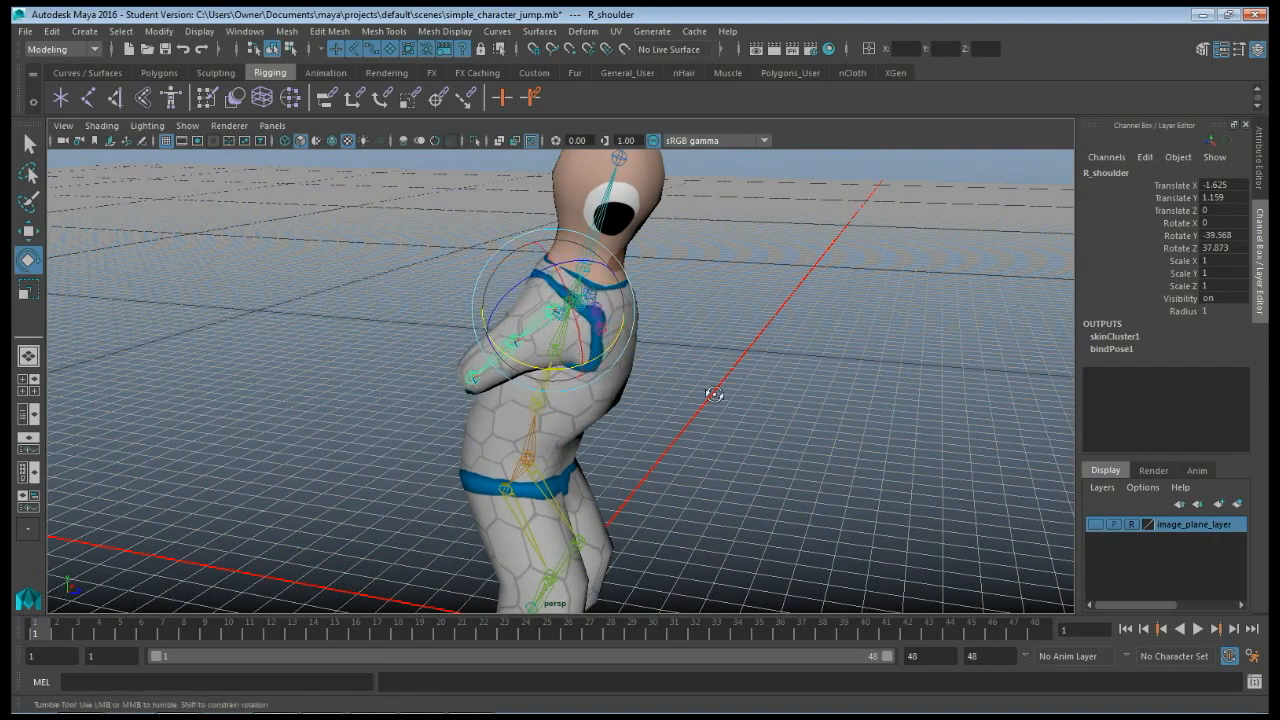
alt+drag(714, 394, 565, 390)
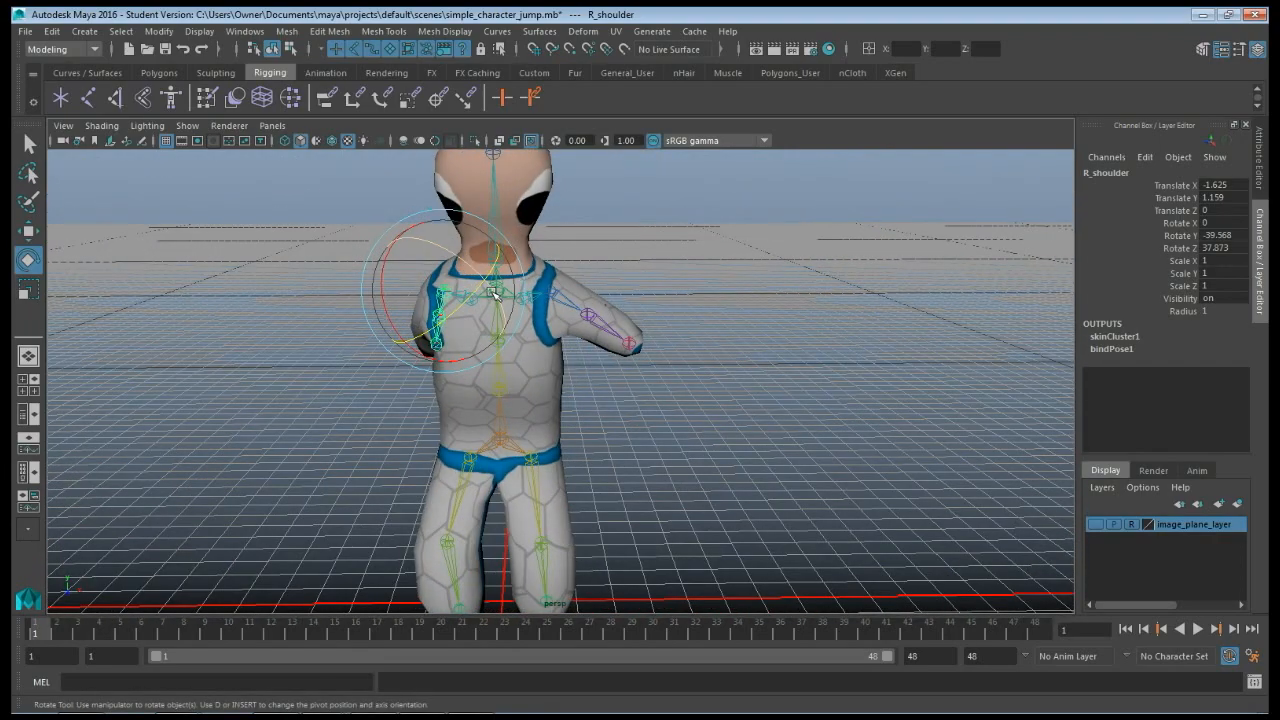
drag(485, 290, 492, 305)
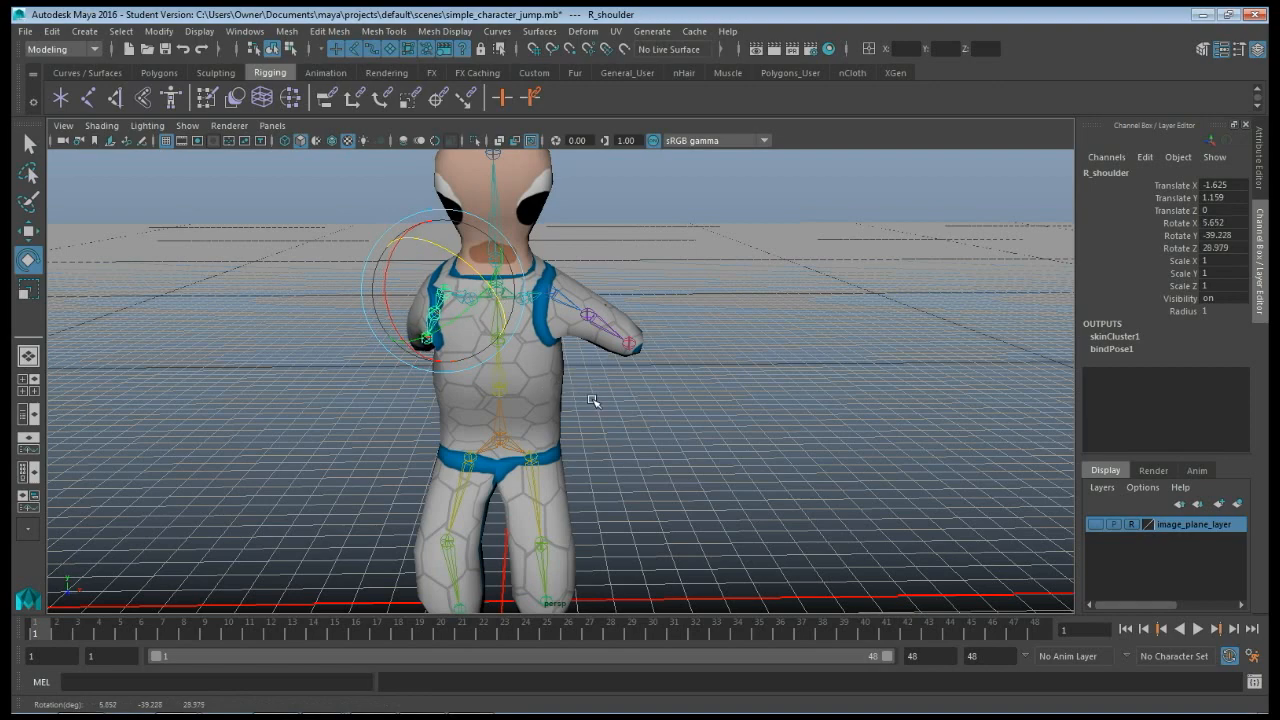
key(s)
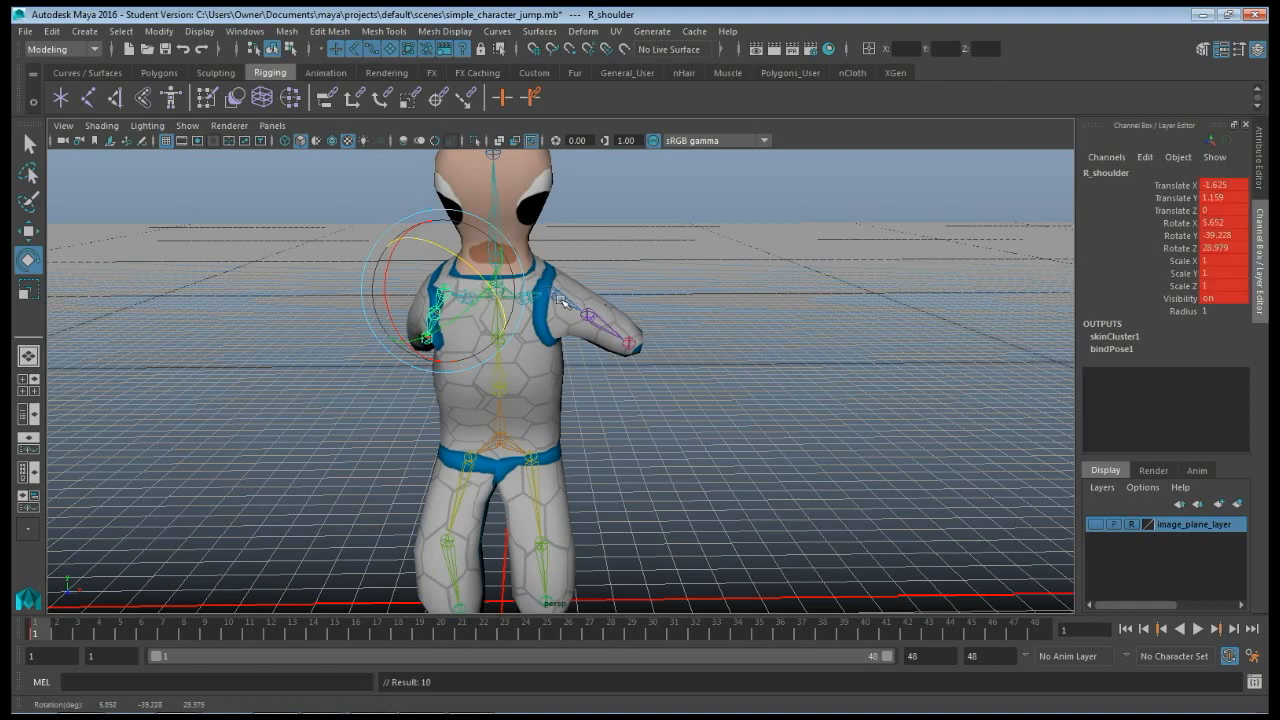
Swing the left arm back by rotating the left shoulder to about 34.4° in Y and -32.8° in Z, and key it at frame 1.
click(562, 300)
alt+drag(691, 417, 640, 360)
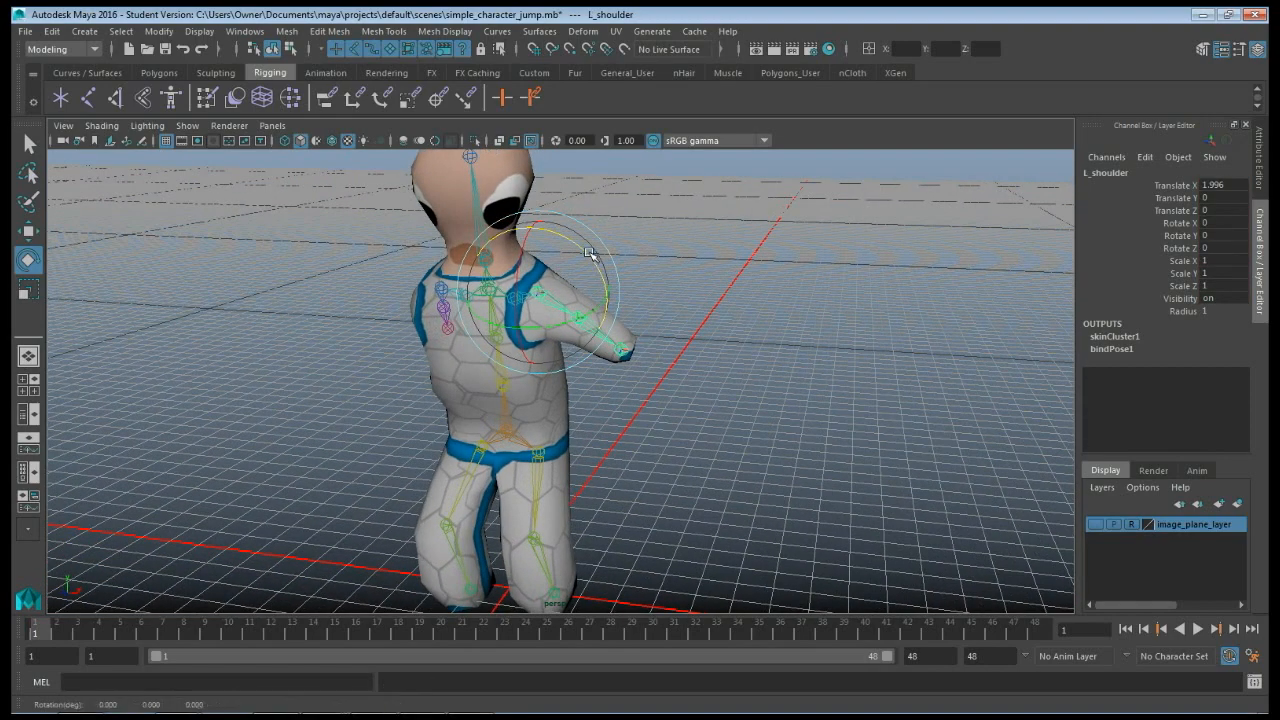
drag(590, 254, 606, 294)
alt+drag(700, 437, 624, 393)
drag(490, 333, 537, 353)
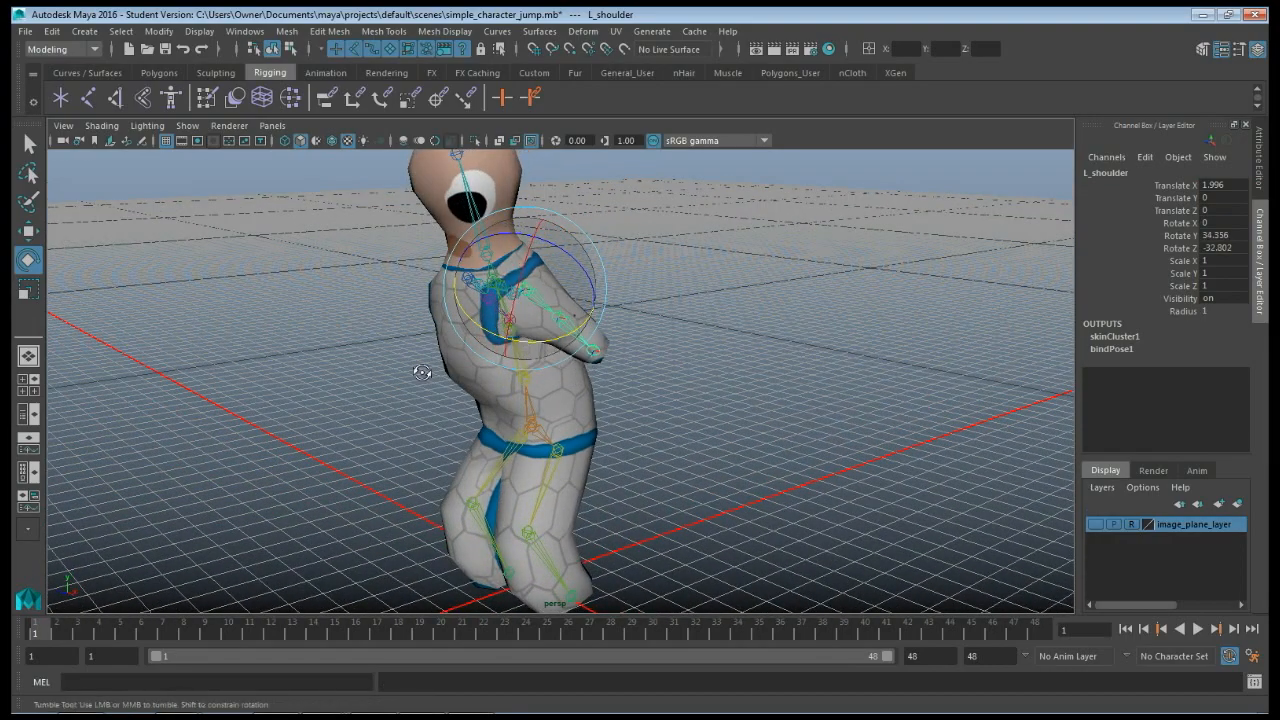
alt+drag(422, 372, 482, 374)
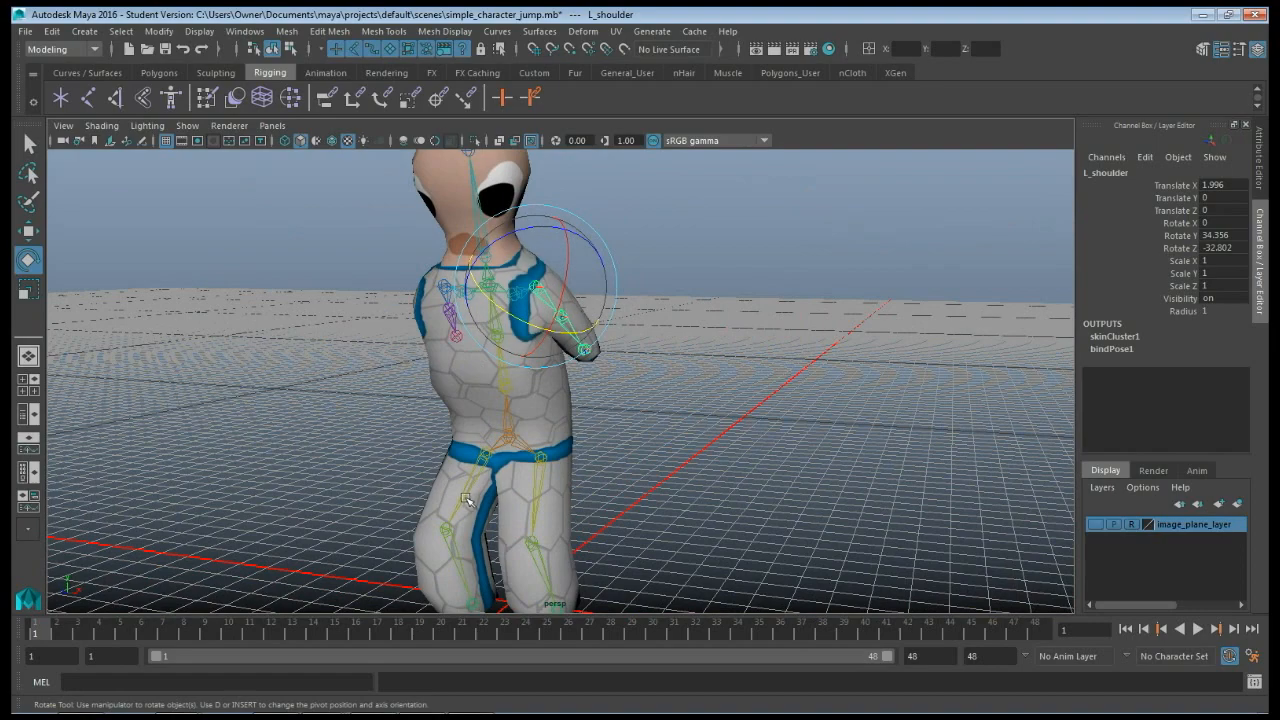
key(s)
Reduce the body's forward lean at frame 1 by rotating the pelvis joint to about -8.2° in Y.
alt+drag(368, 484, 450, 480)
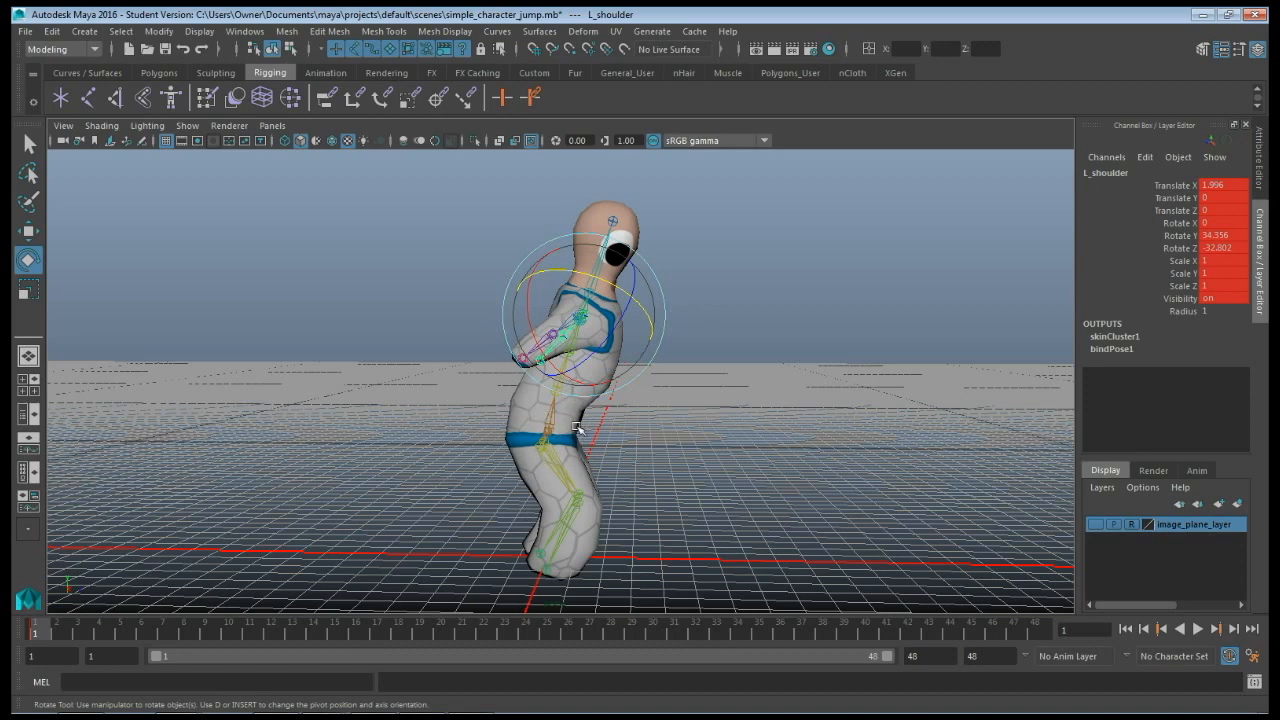
alt+drag(682, 430, 666, 491)
click(666, 491)
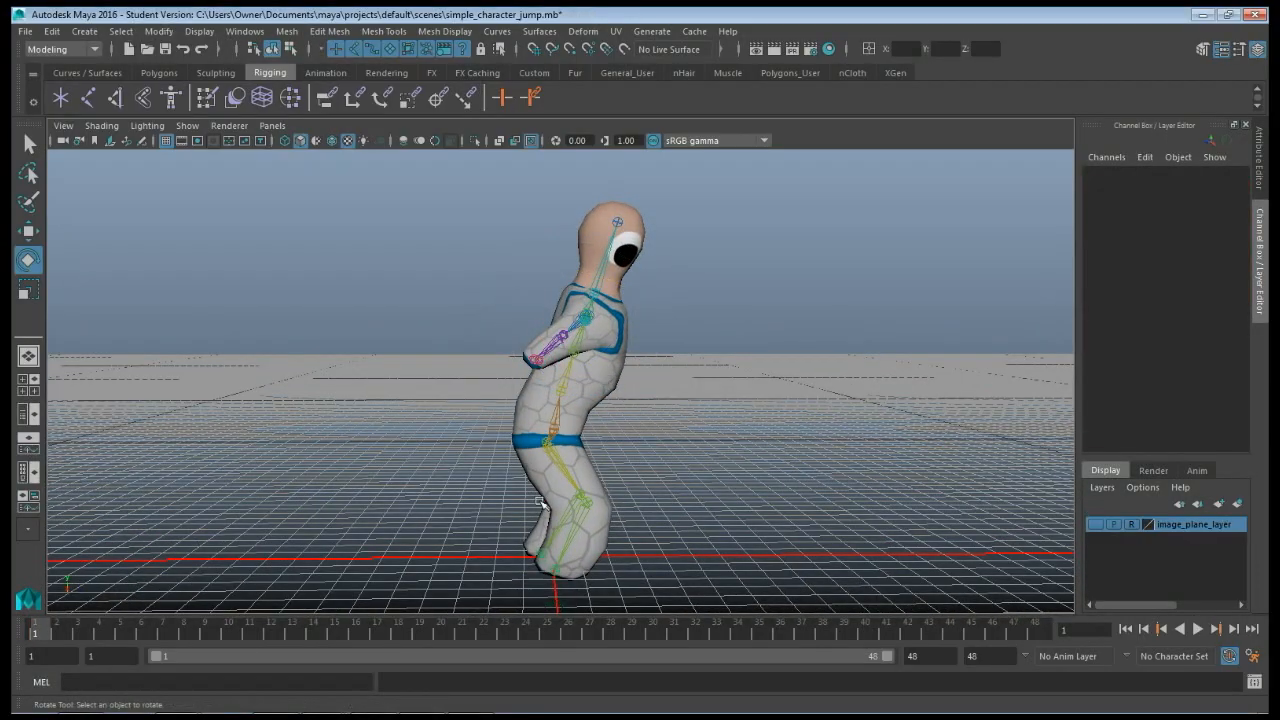
click(551, 441)
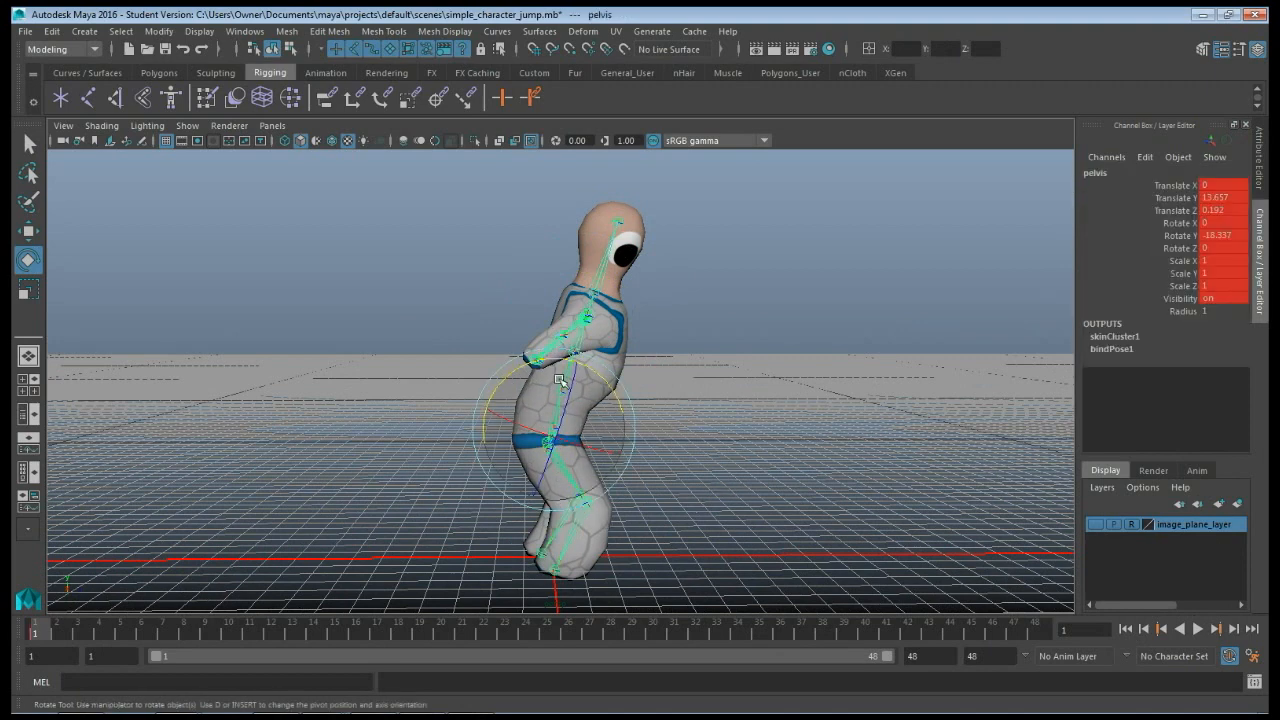
click(507, 373)
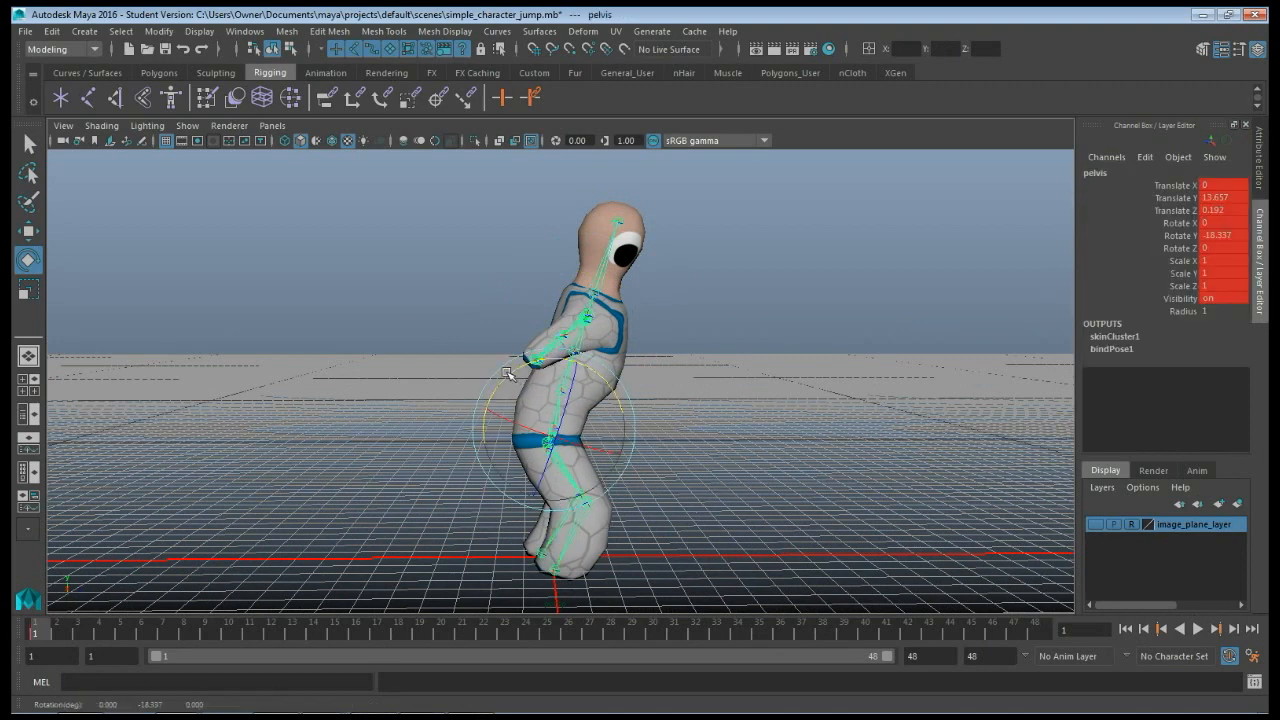
drag(507, 373, 492, 377)
click(680, 457)
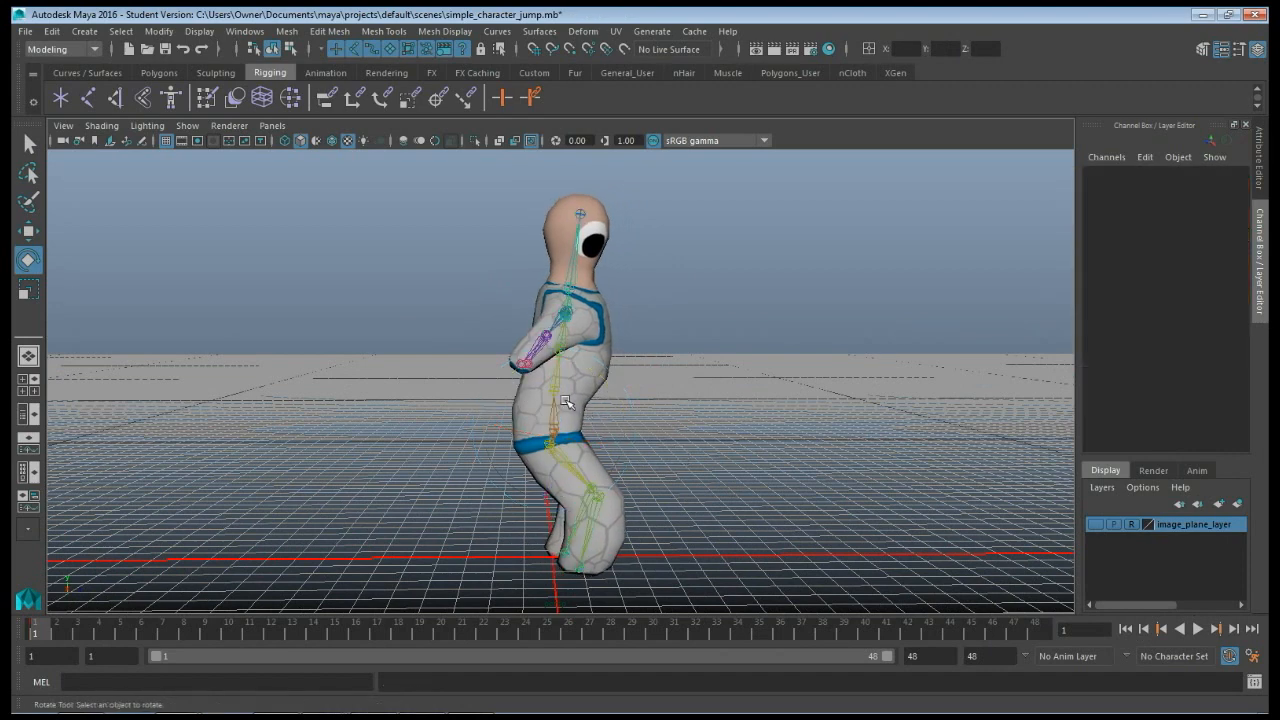
click(552, 442)
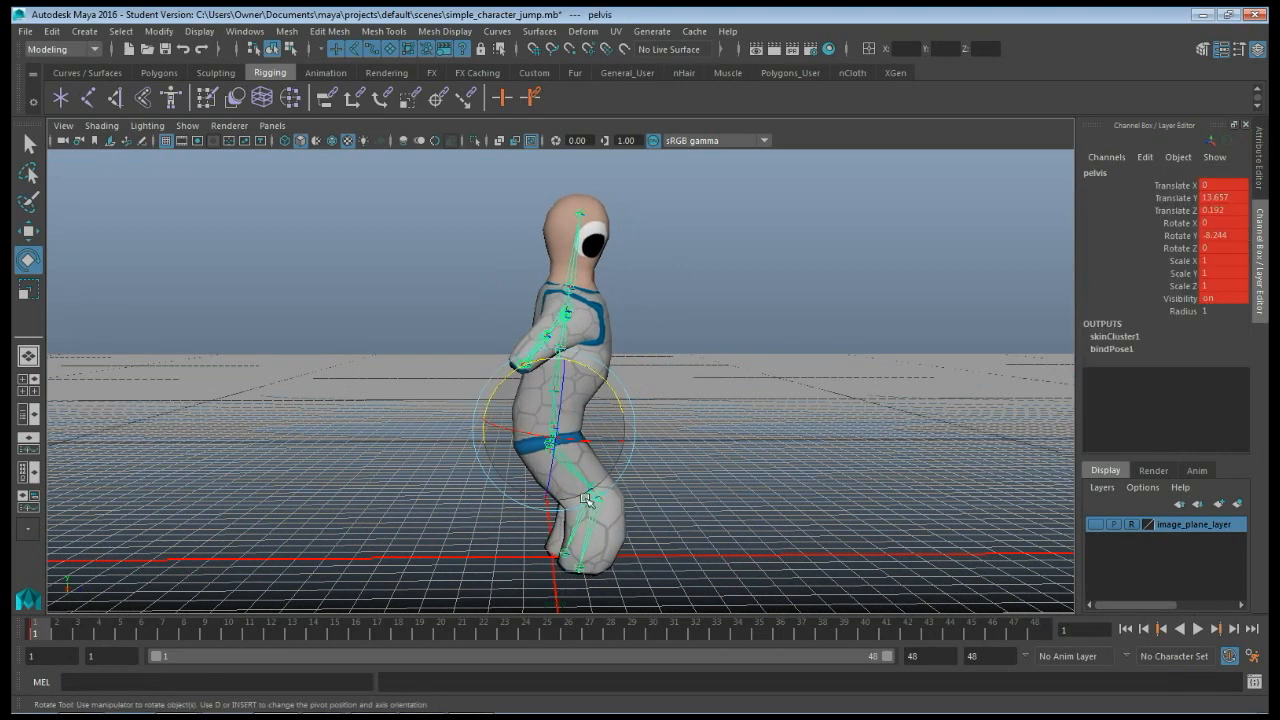
click(690, 517)
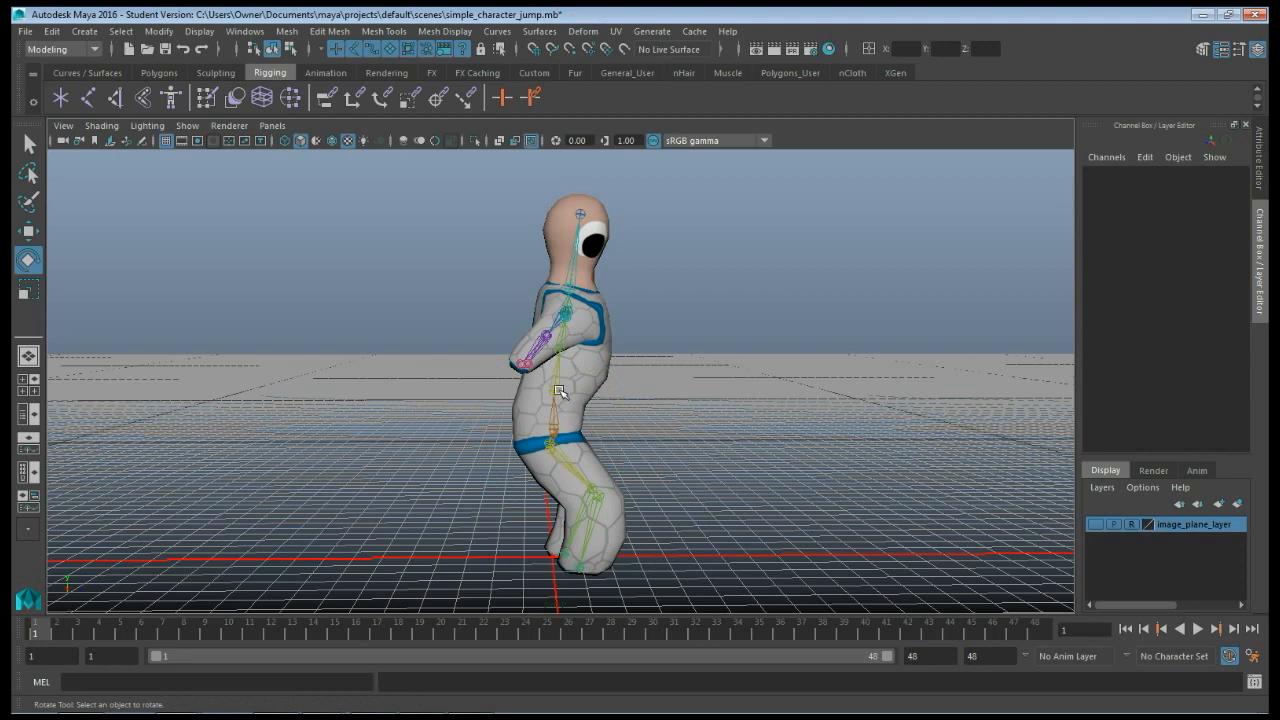
Curl the back forward by rotating spine1 to about -16.9° and spine2 to about -12.7° in Y, keying both at frame 1.
click(559, 391)
drag(604, 354, 620, 358)
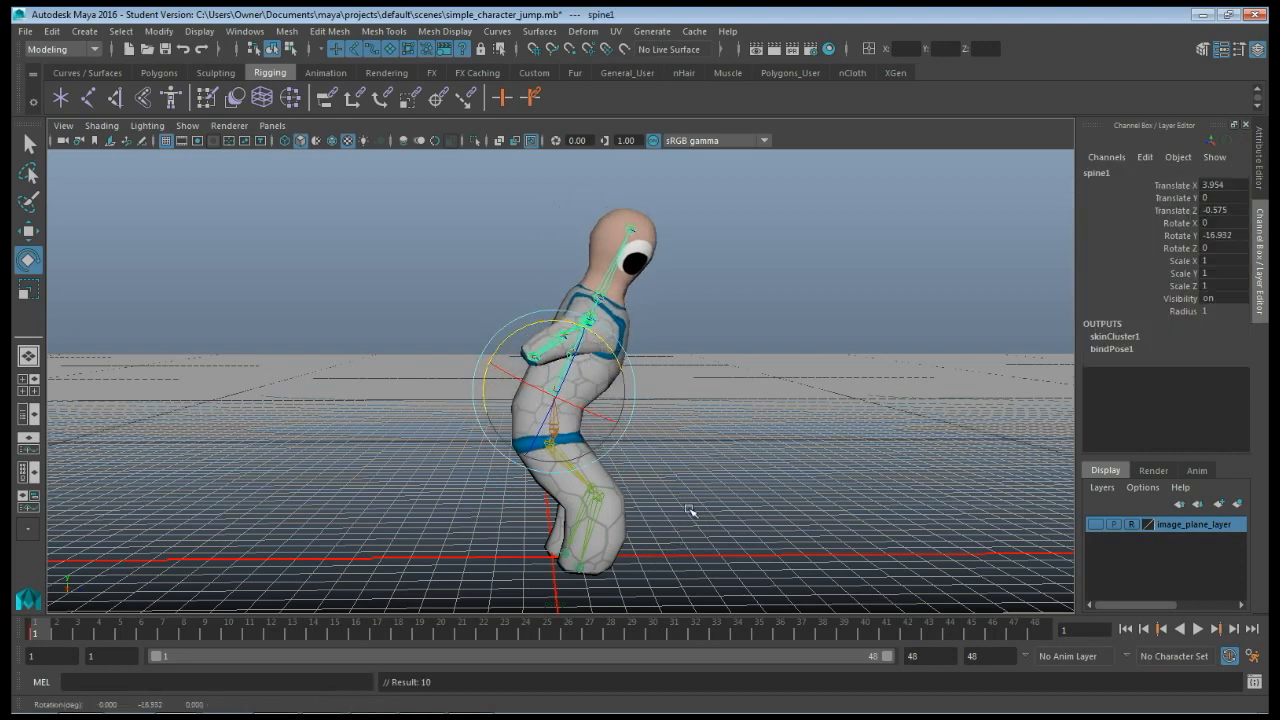
key(s)
click(686, 397)
click(581, 338)
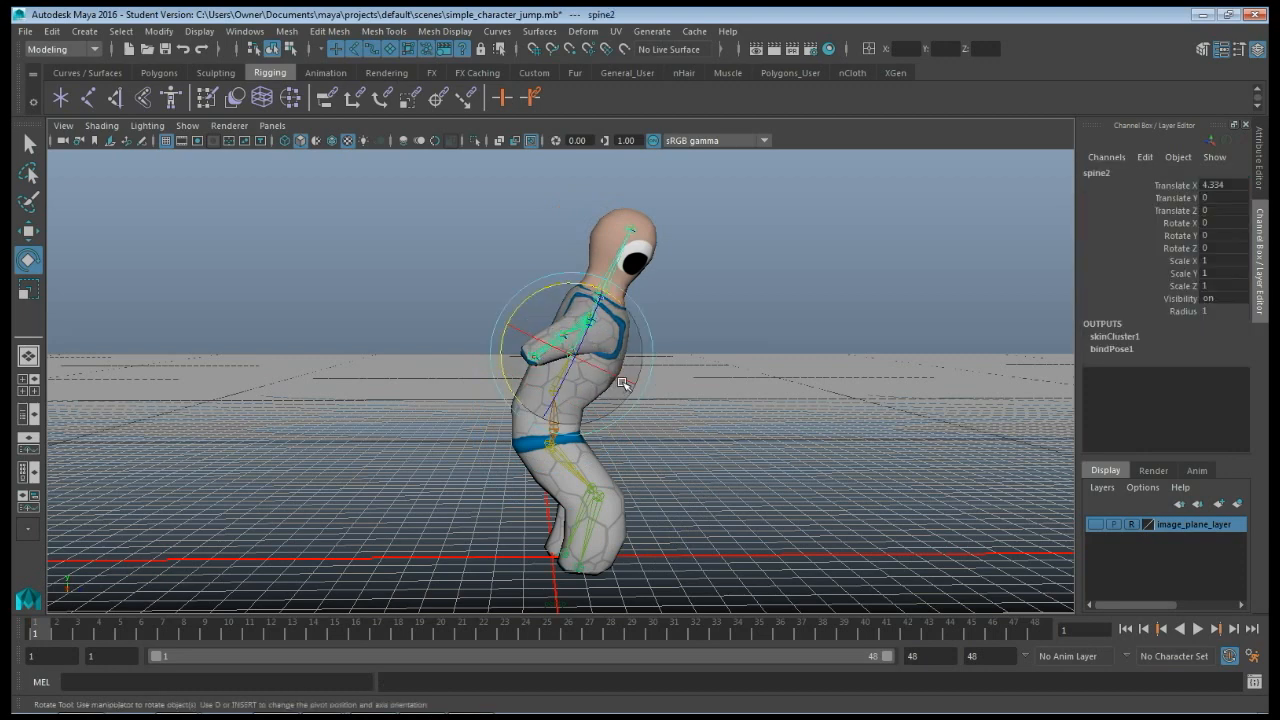
key(s)
drag(577, 287, 675, 406)
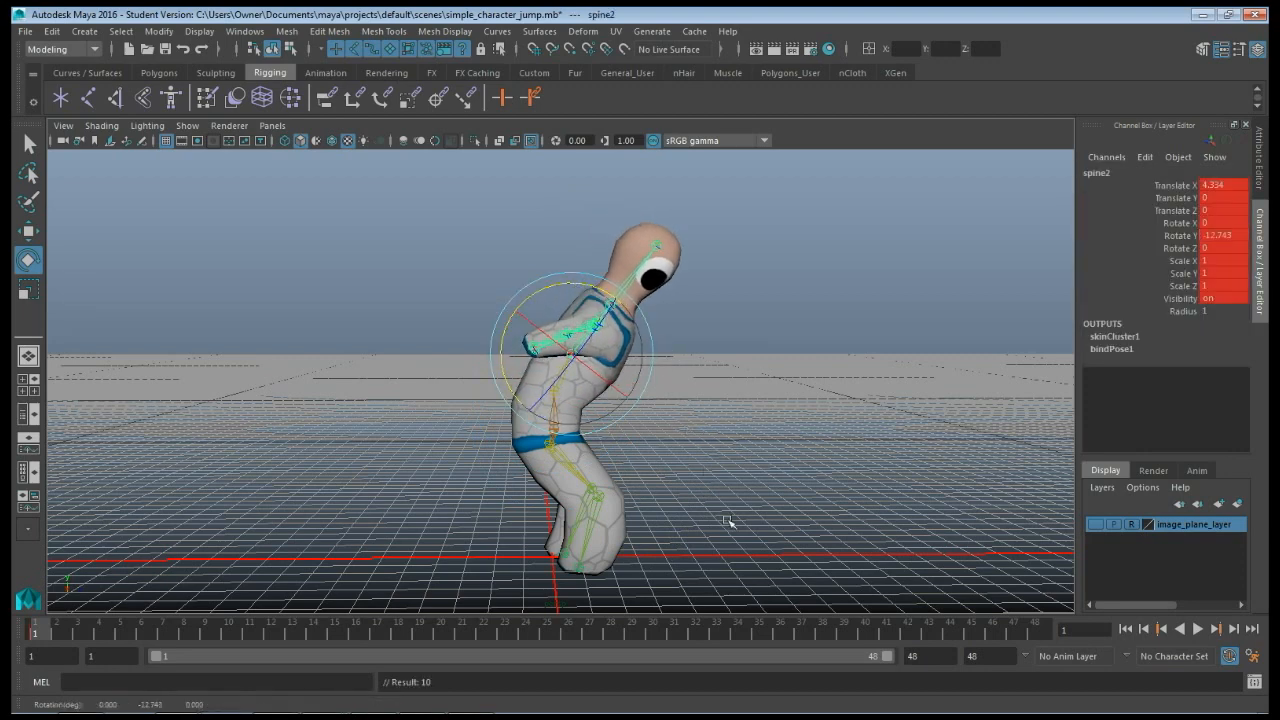
Lift the head by rotating the neck joint to about 17.5° in Y, and key it at frame 1.
alt+drag(706, 496, 685, 499)
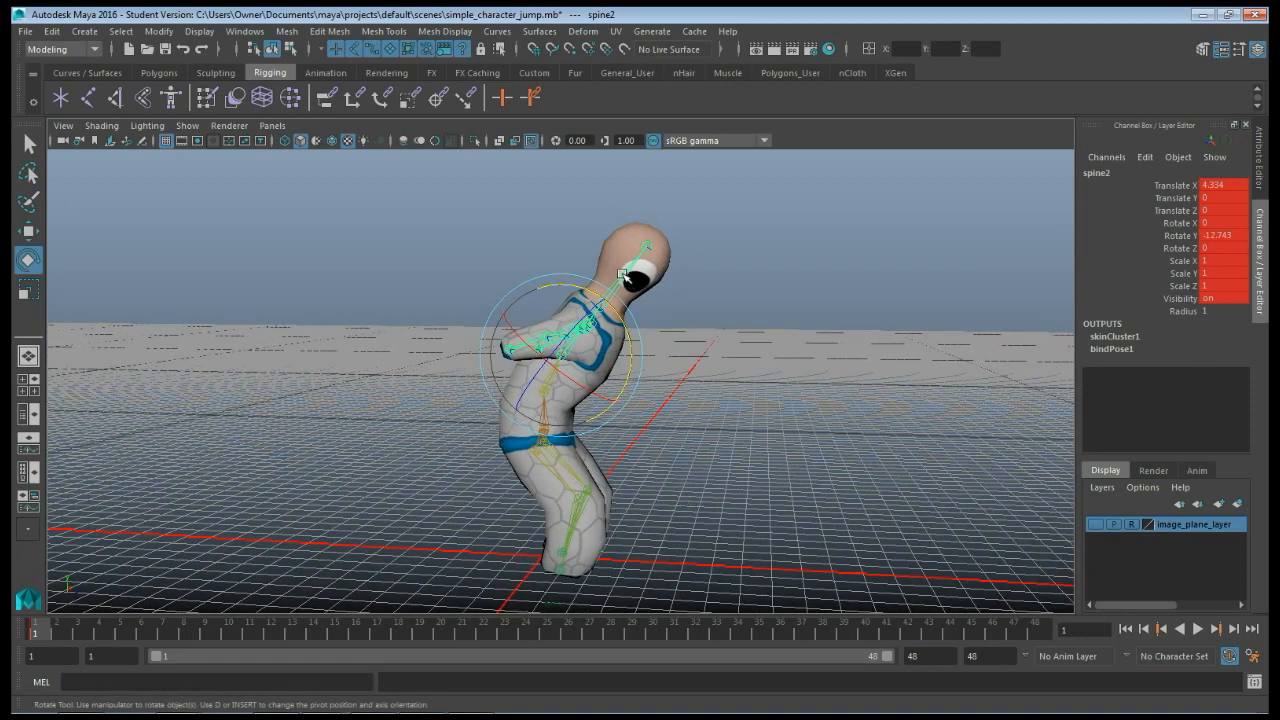
click(622, 275)
drag(673, 318, 666, 292)
key(s)
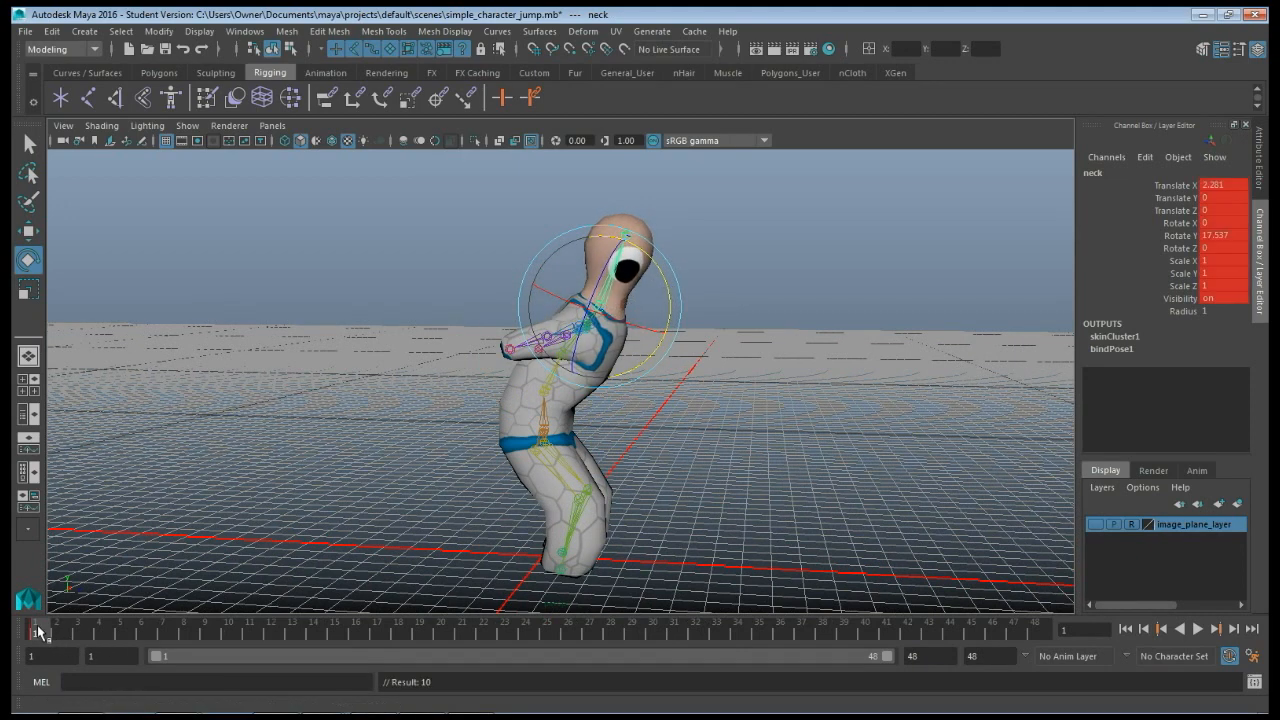
Shorten the animation by setting its end frame to 24.
alt+drag(190, 600, 385, 528)
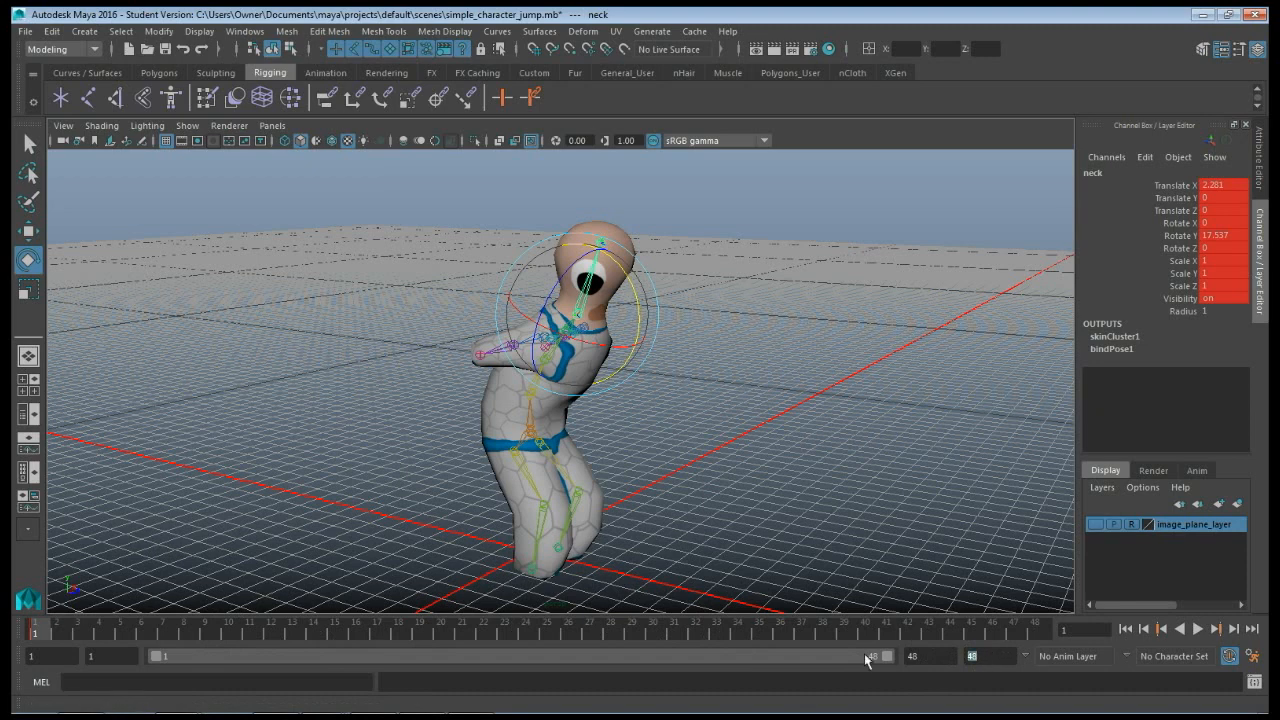
text(24)
key(Return)
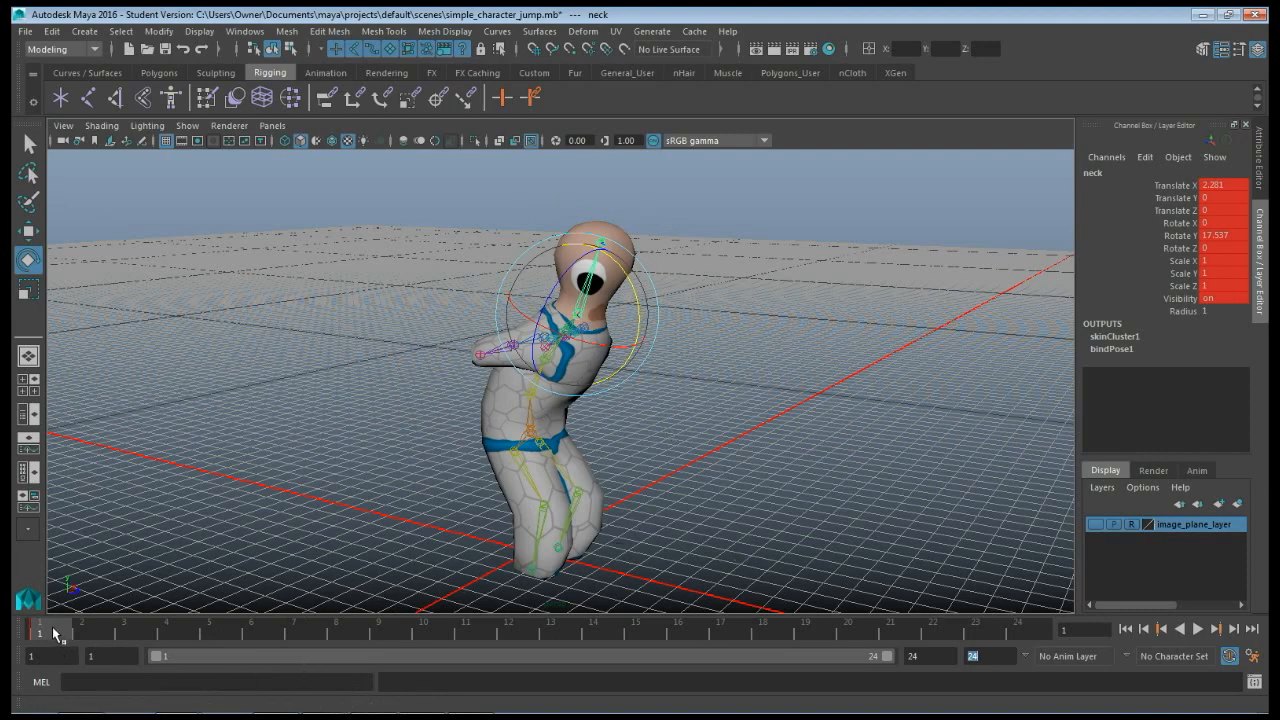
At frame 4, straighten the right leg by rotating the right hip to about -11.8° and the right knee to about -15.3° in Y, keying the pose.
drag(60, 632, 174, 634)
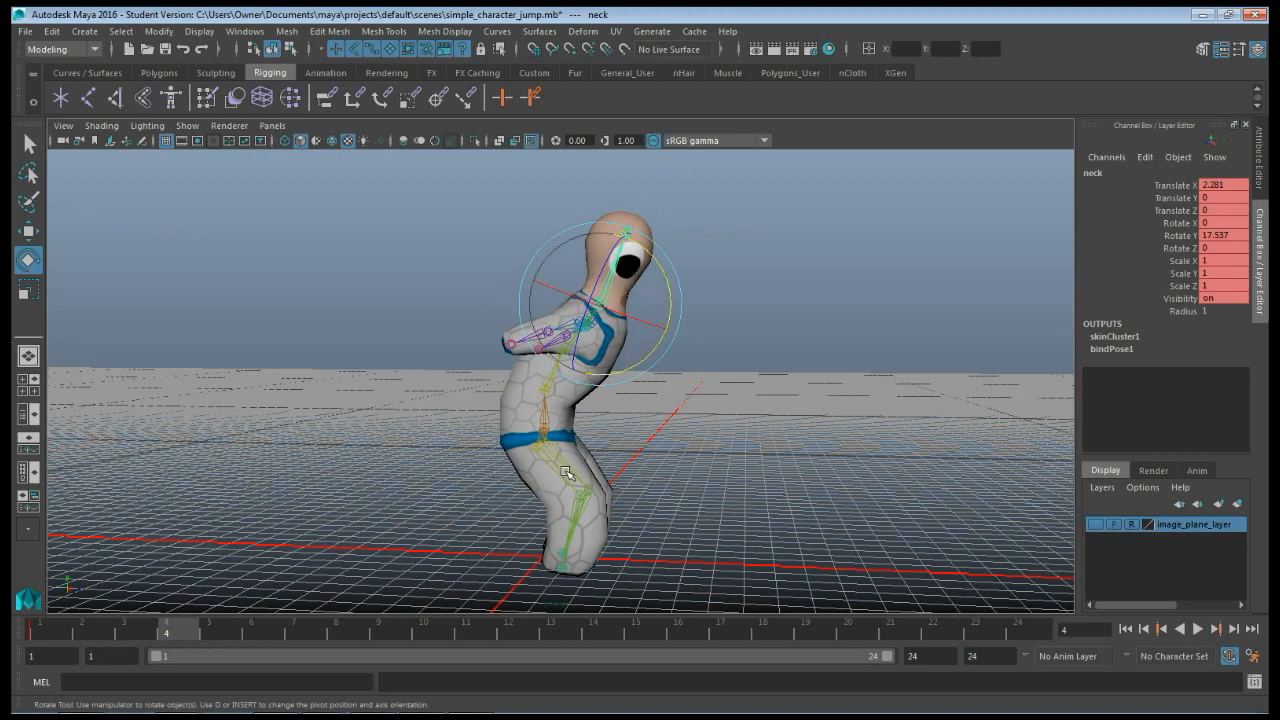
click(541, 433)
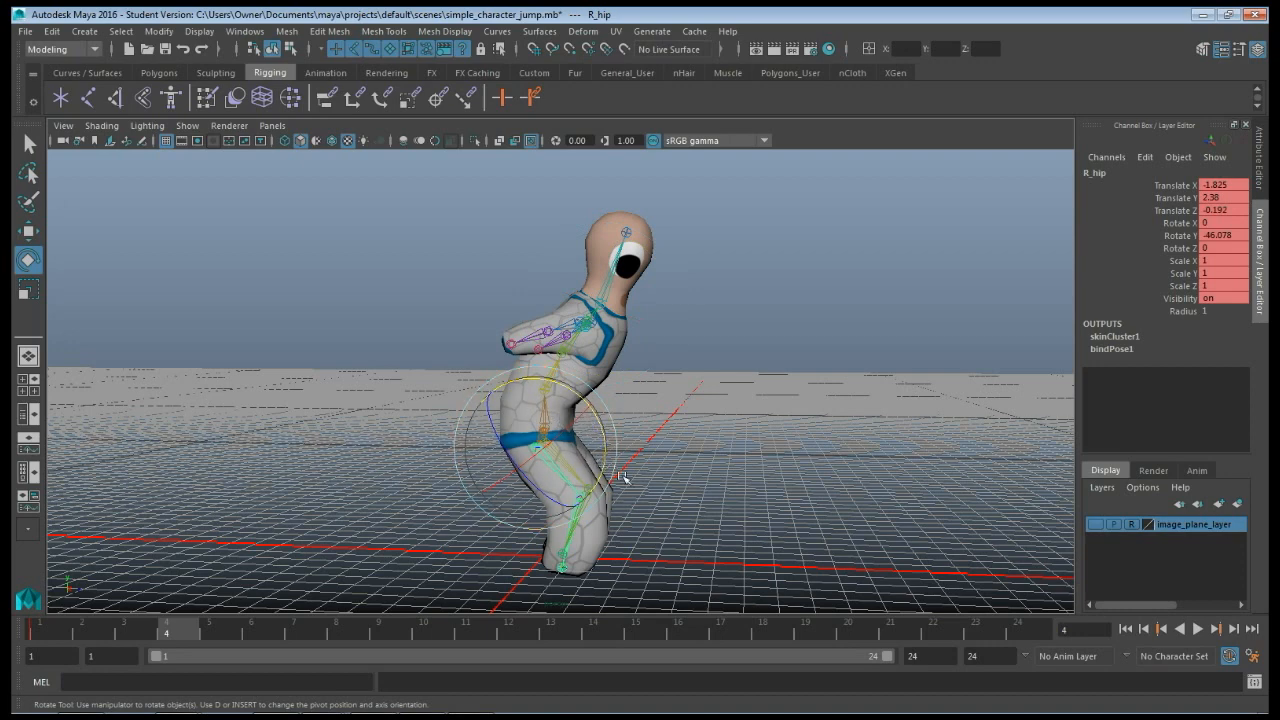
drag(610, 440, 591, 487)
key(s)
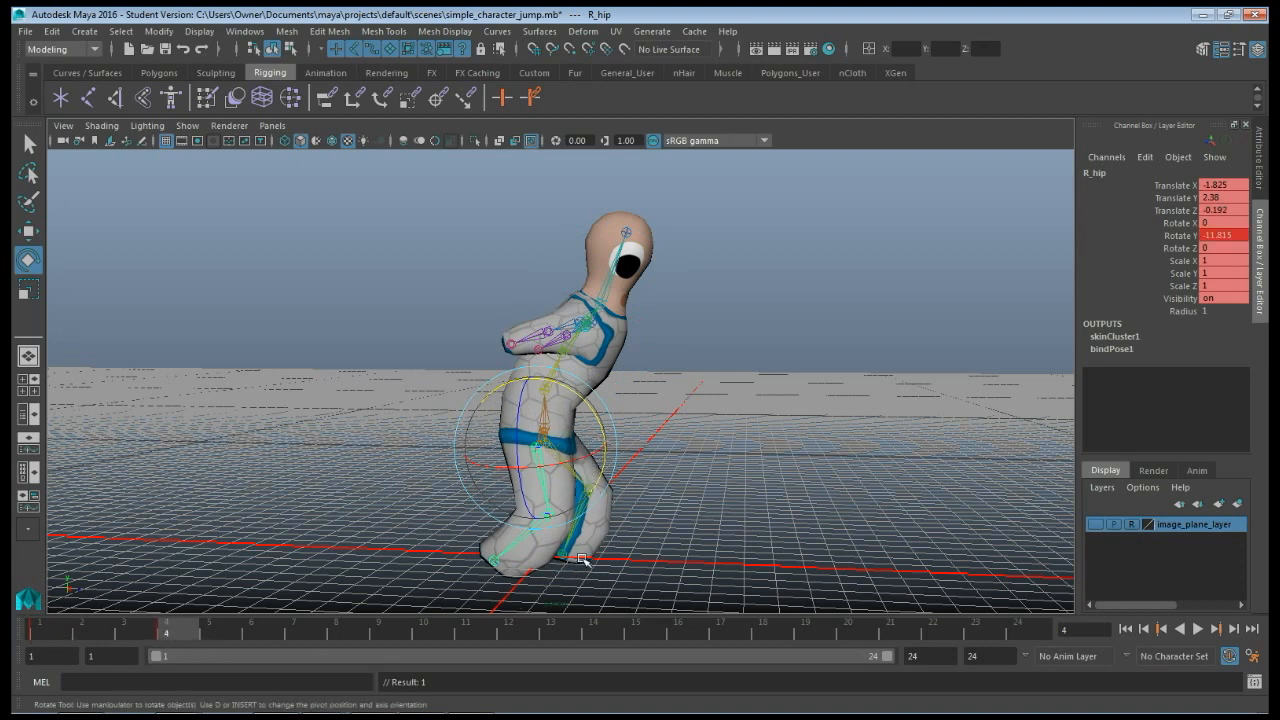
click(548, 516)
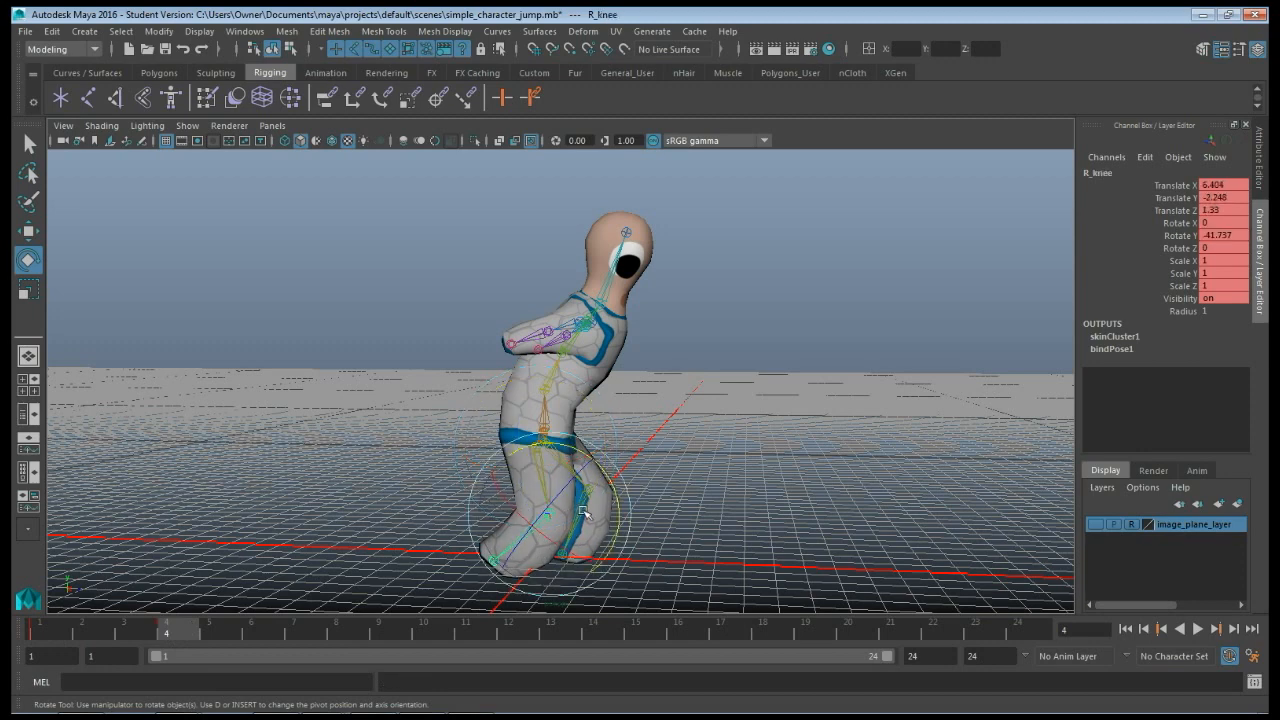
drag(618, 496, 606, 462)
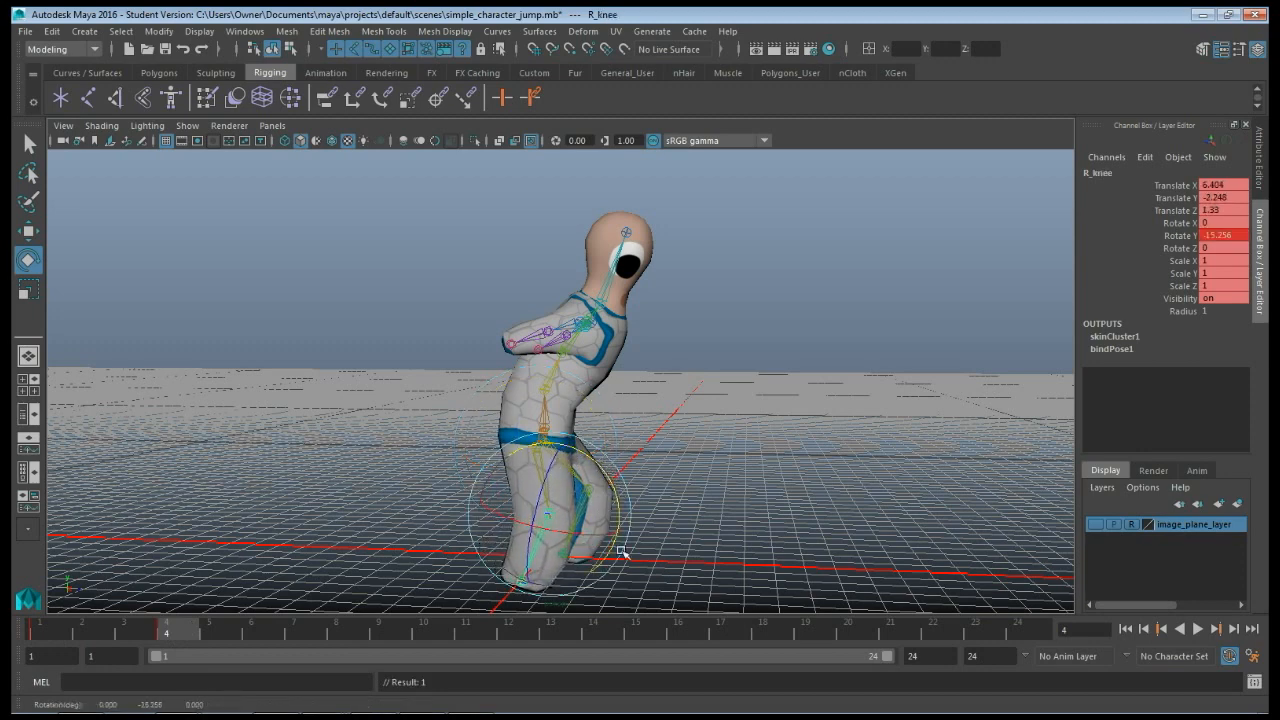
Create a polygon cube with default dimensions at the origin, beneath the character.
alt+drag(677, 554, 489, 570)
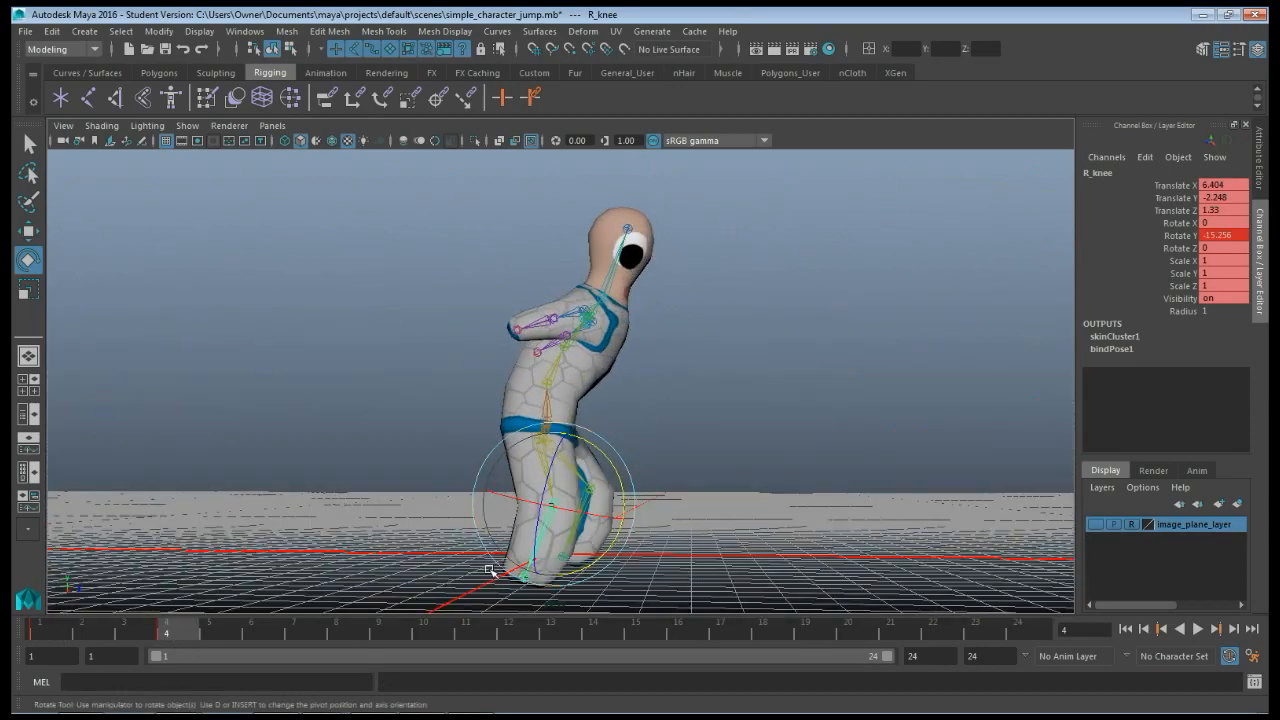
alt+drag(734, 557, 651, 563)
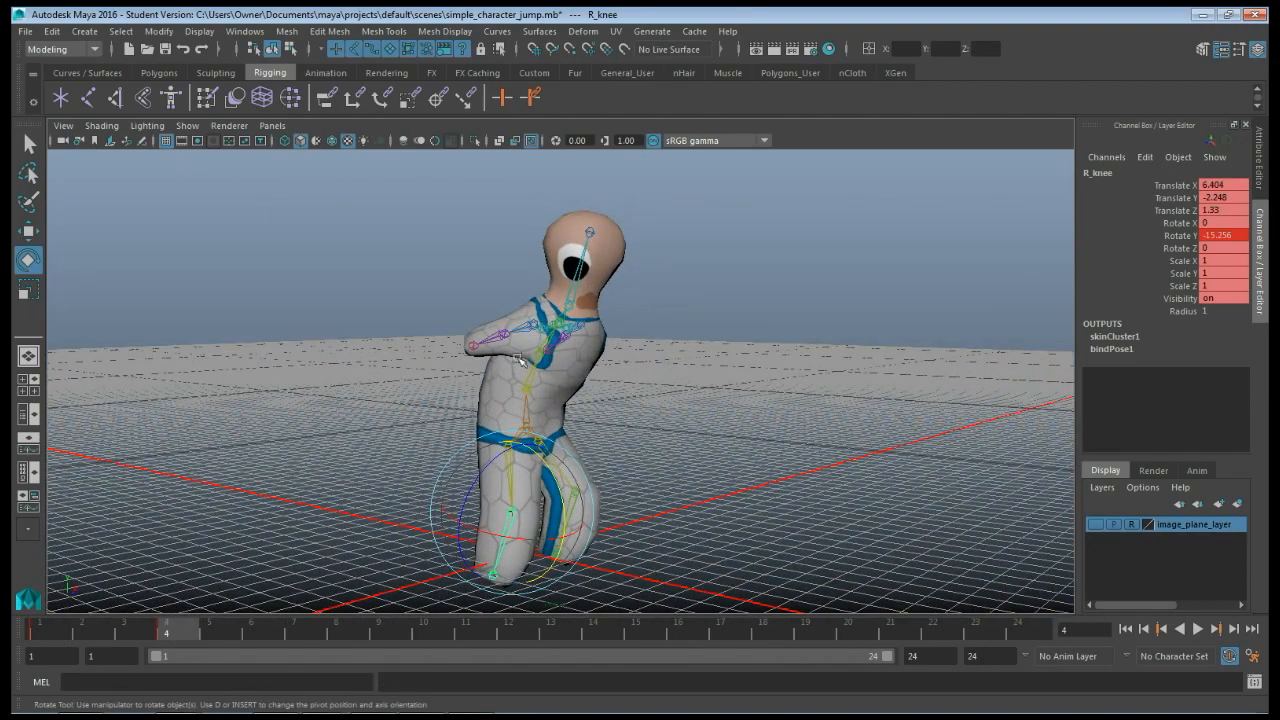
click(157, 73)
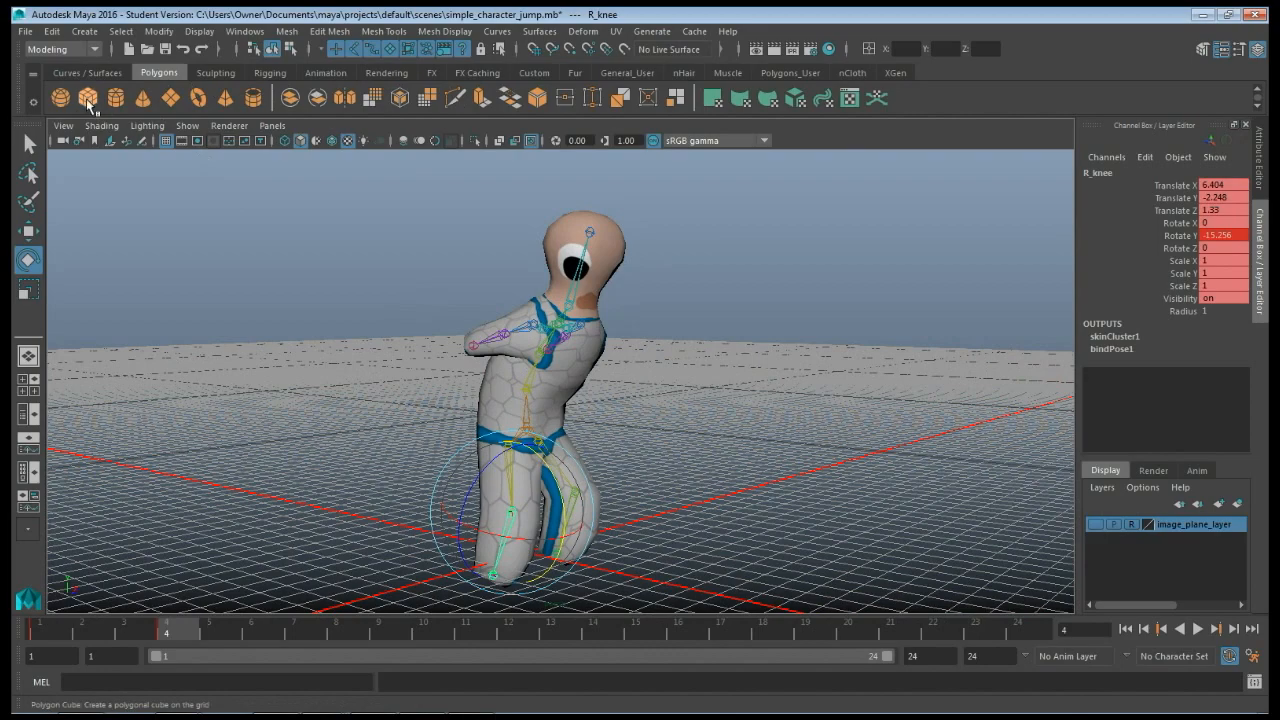
click(88, 97)
alt+drag(671, 491, 500, 603)
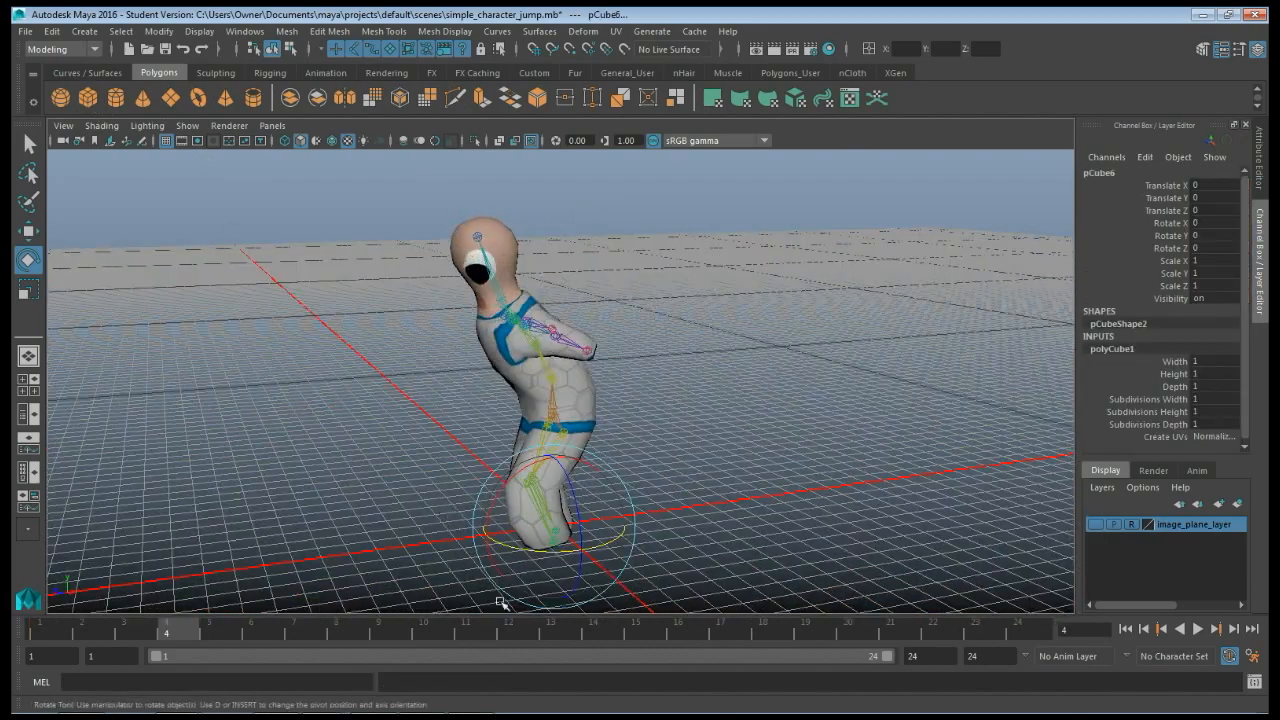
Scale the cube uniformly to about 5.73 and snap it onto the left leg's end joint.
key(r)
drag(560, 535, 588, 517)
key(w)
key(f)
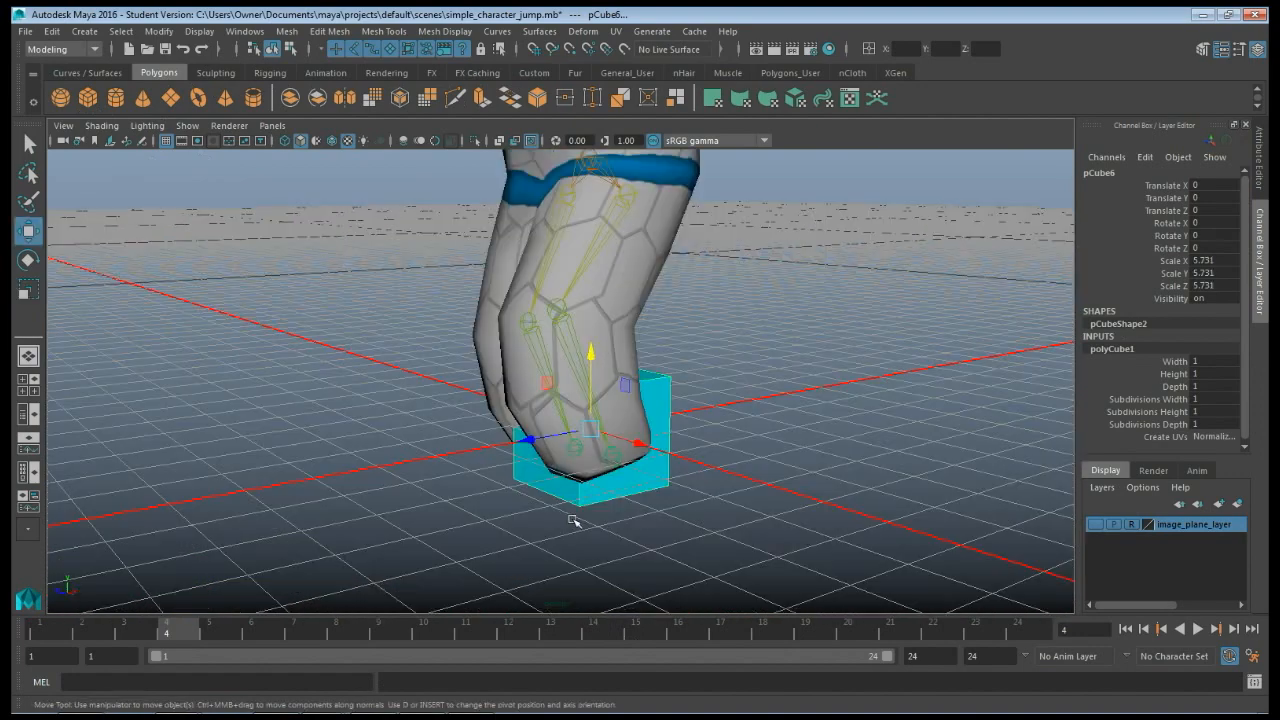
key(v)
drag(591, 428, 614, 458)
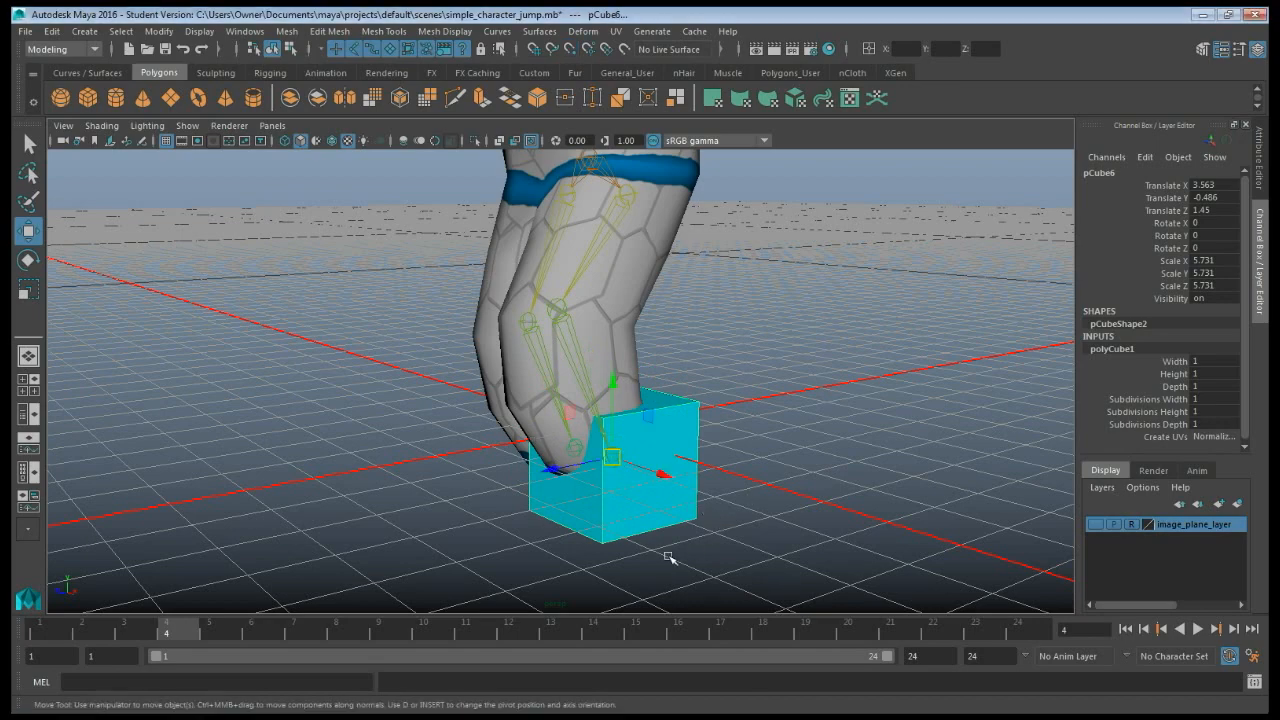
Display the side view in wireframe and raise the cube to about 0.69 in Y.
key(space)
key(space)
scroll(680, 541, up, 10)
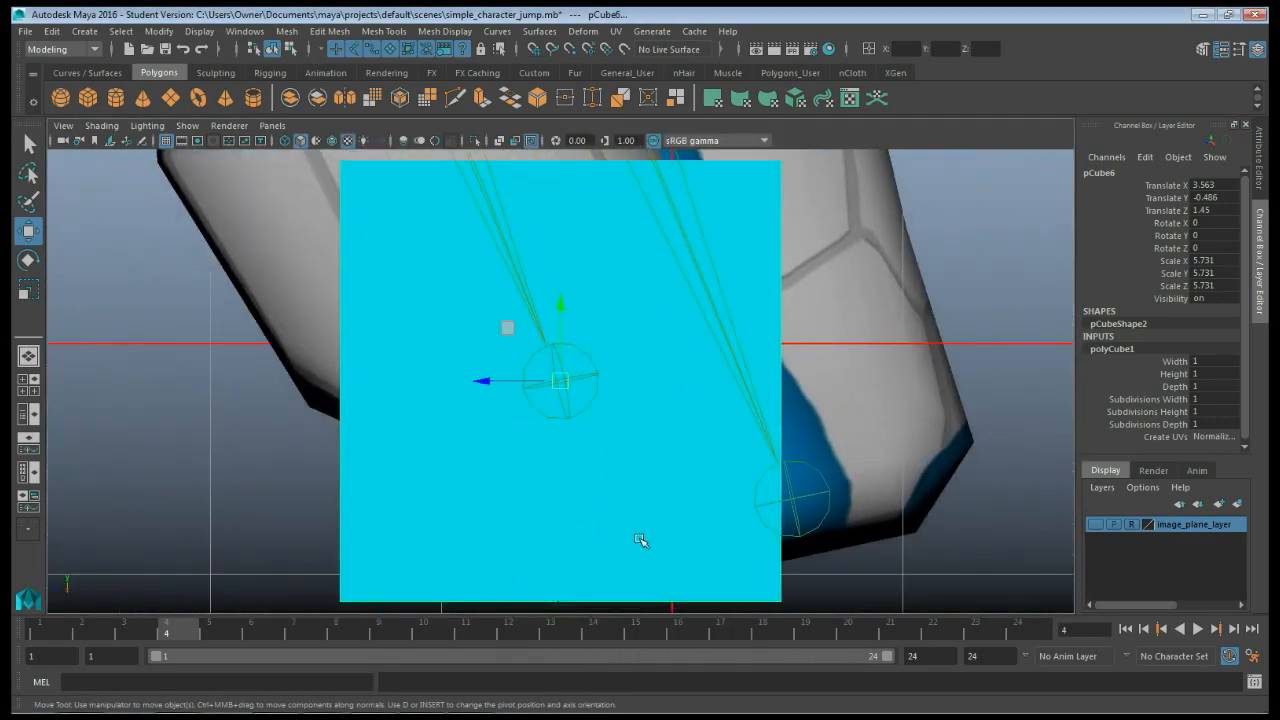
scroll(640, 540, down, 5)
key(4)
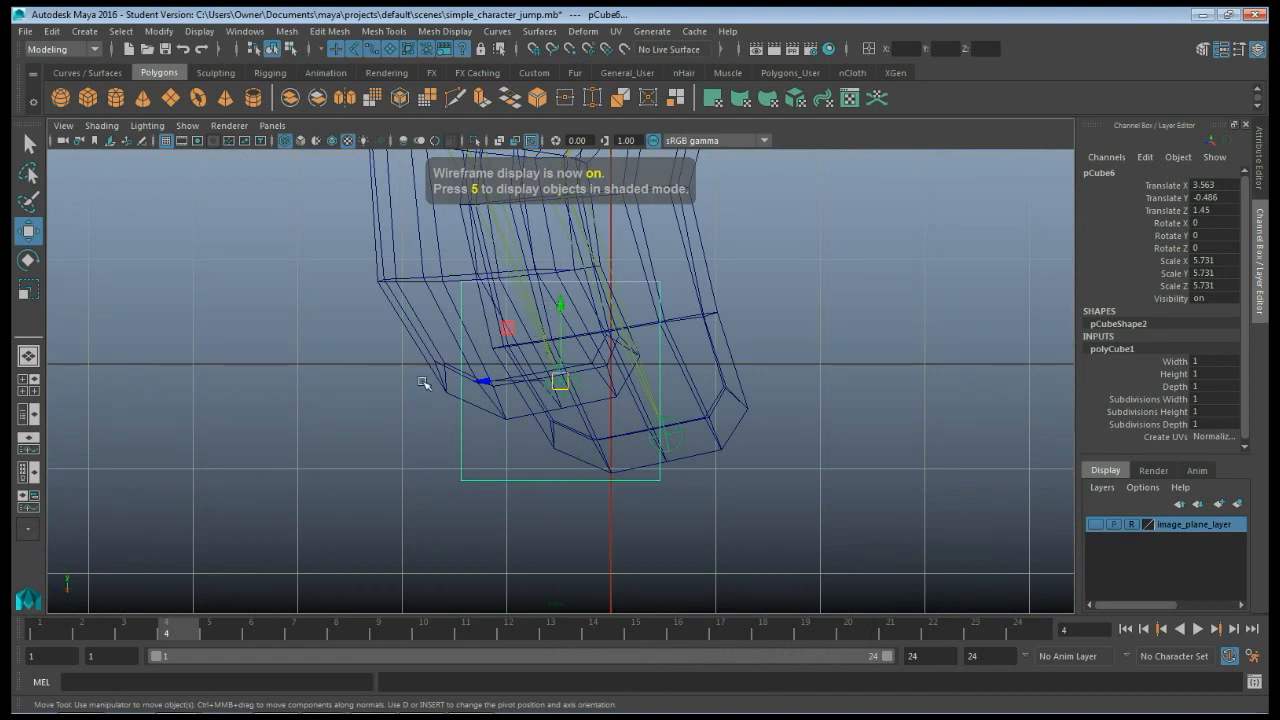
alt+drag(423, 380, 620, 440)
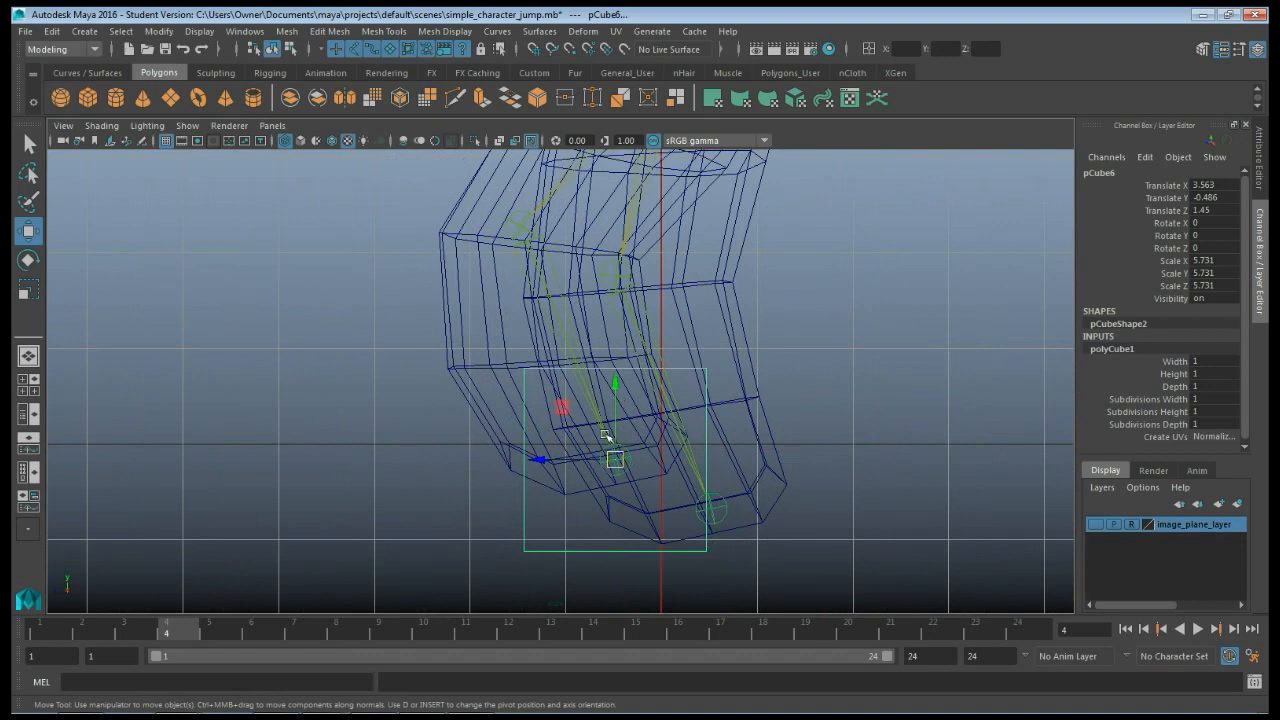
mouse_move(610, 400)
mouse_down()
mouse_move(603, 426)
mouse_move(616, 424)
mouse_up()
Snap the cube's pivot vertically down to its bottom face.
key(d)
key(v)
key(d)
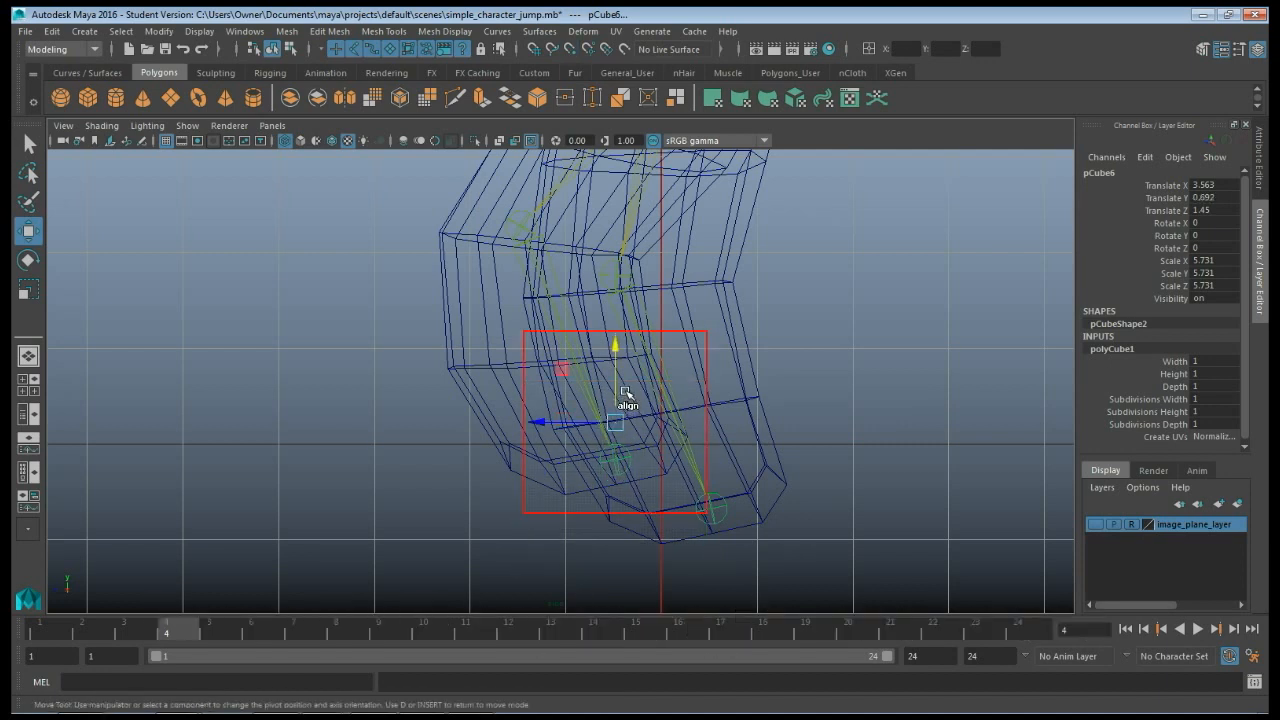
key(v)
key(v)
key(d)
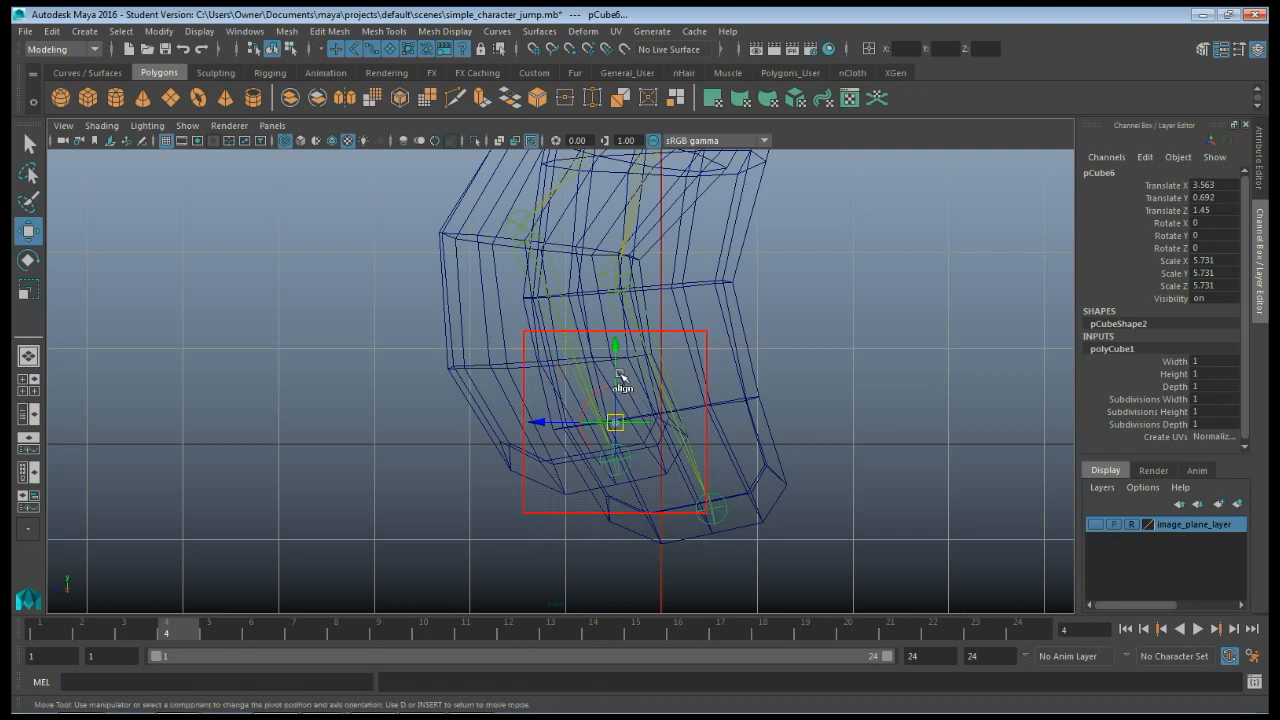
drag(614, 408, 528, 512)
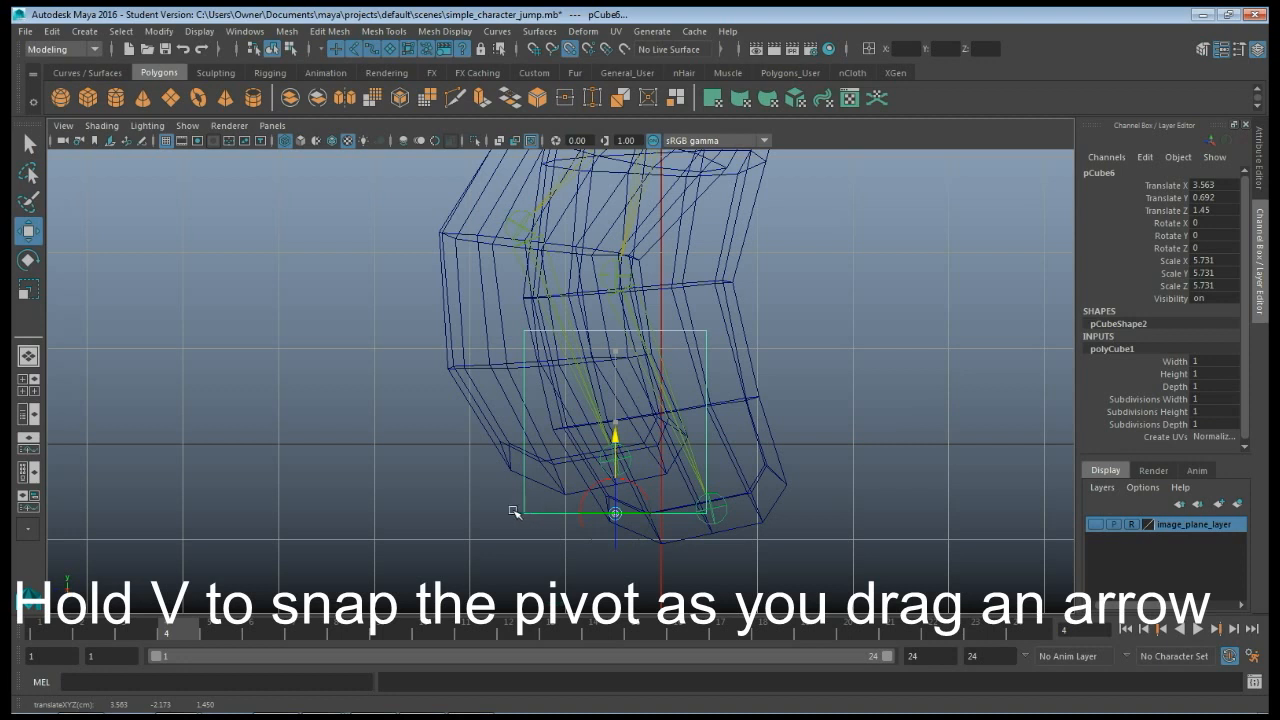
drag(515, 510, 522, 513)
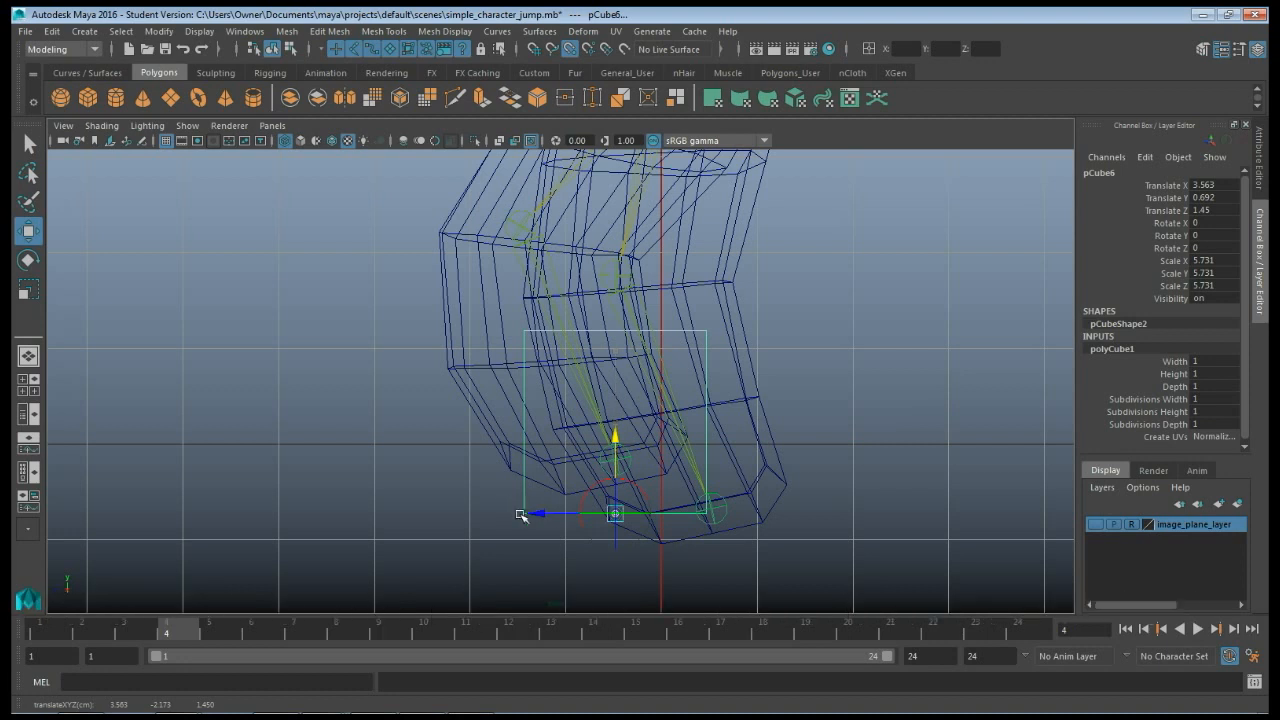
key(Insert)
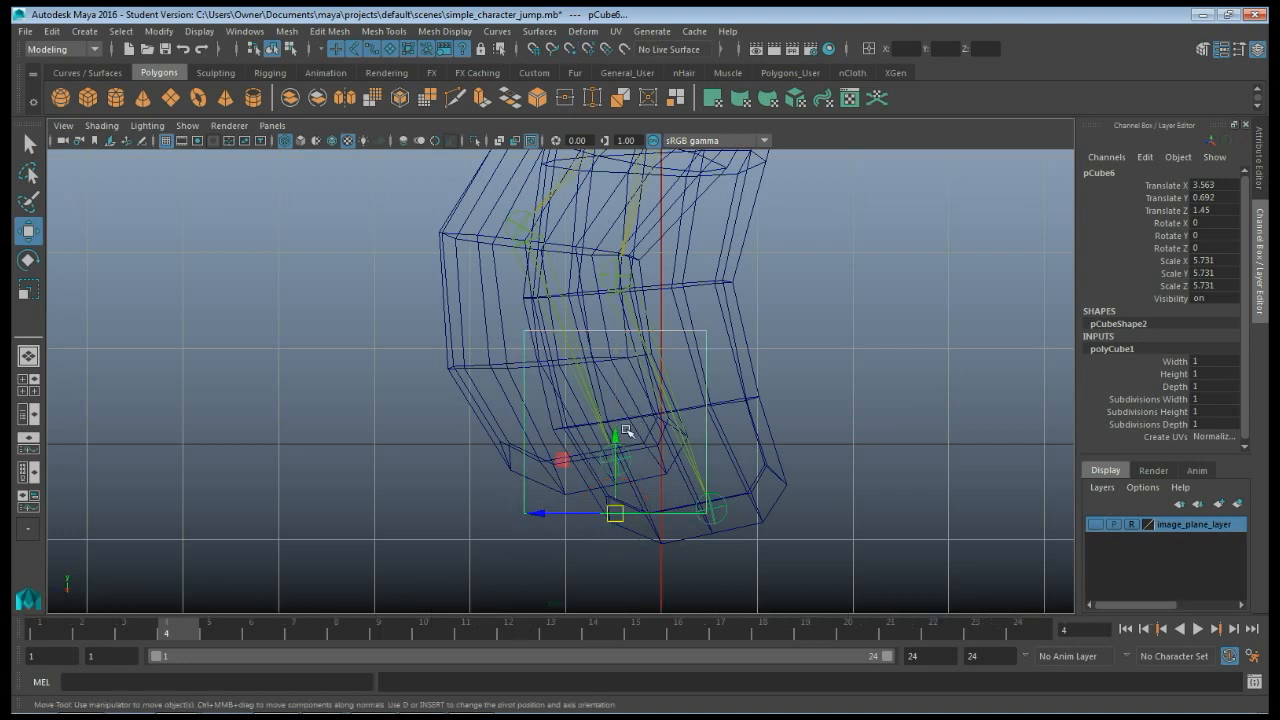
Snap the cube's base onto the ground line at Y 2.865 and slide it to about 2.69 in Z around the left foot.
key(v)
drag(624, 437, 540, 440)
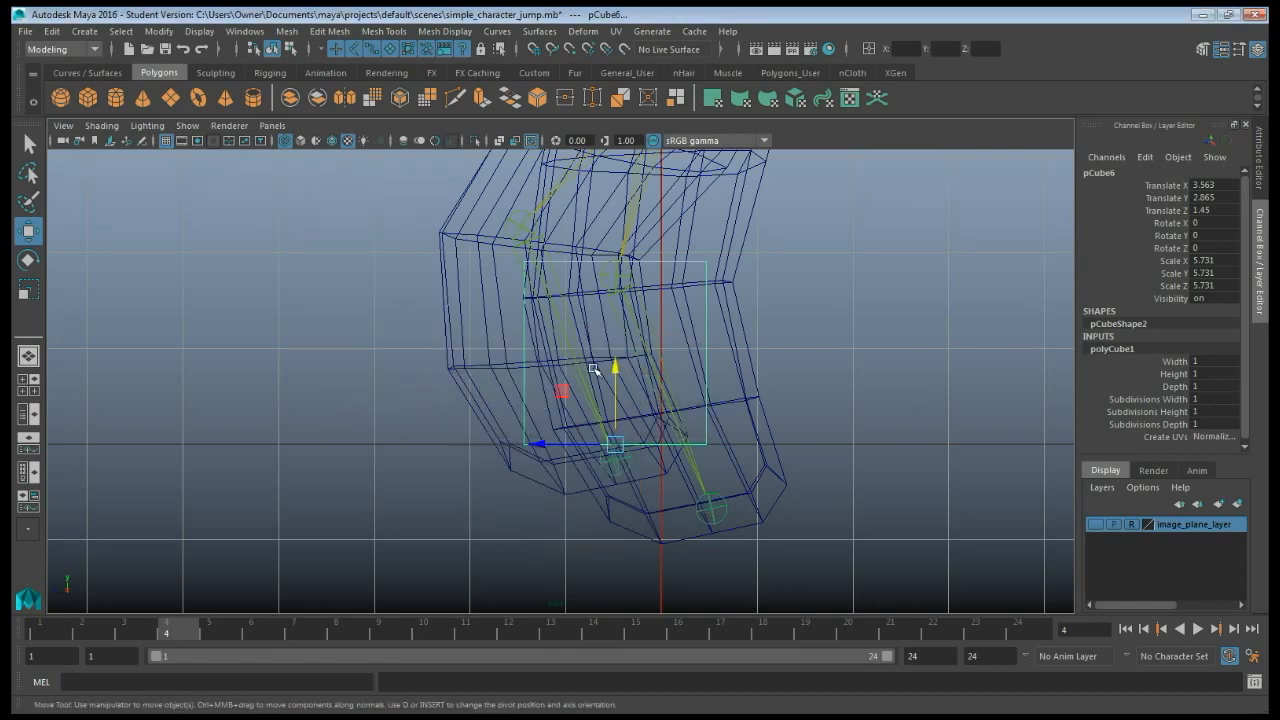
key(space)
key(space)
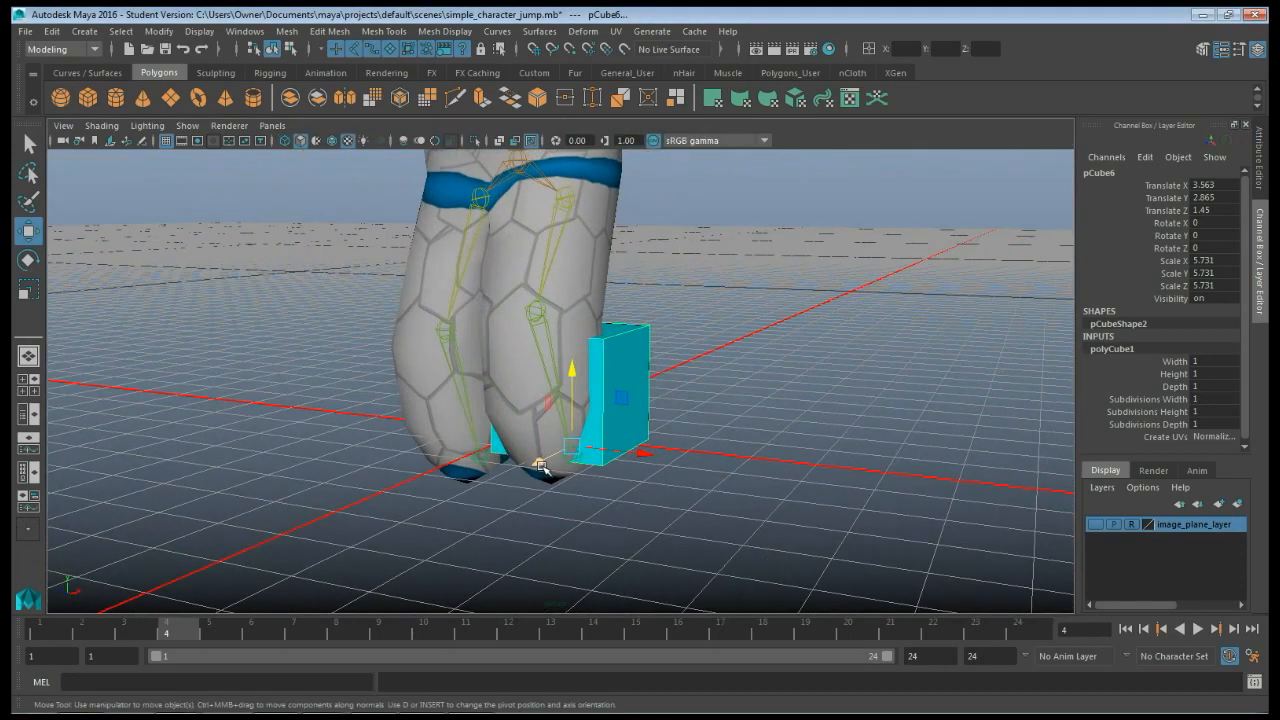
drag(537, 461, 499, 502)
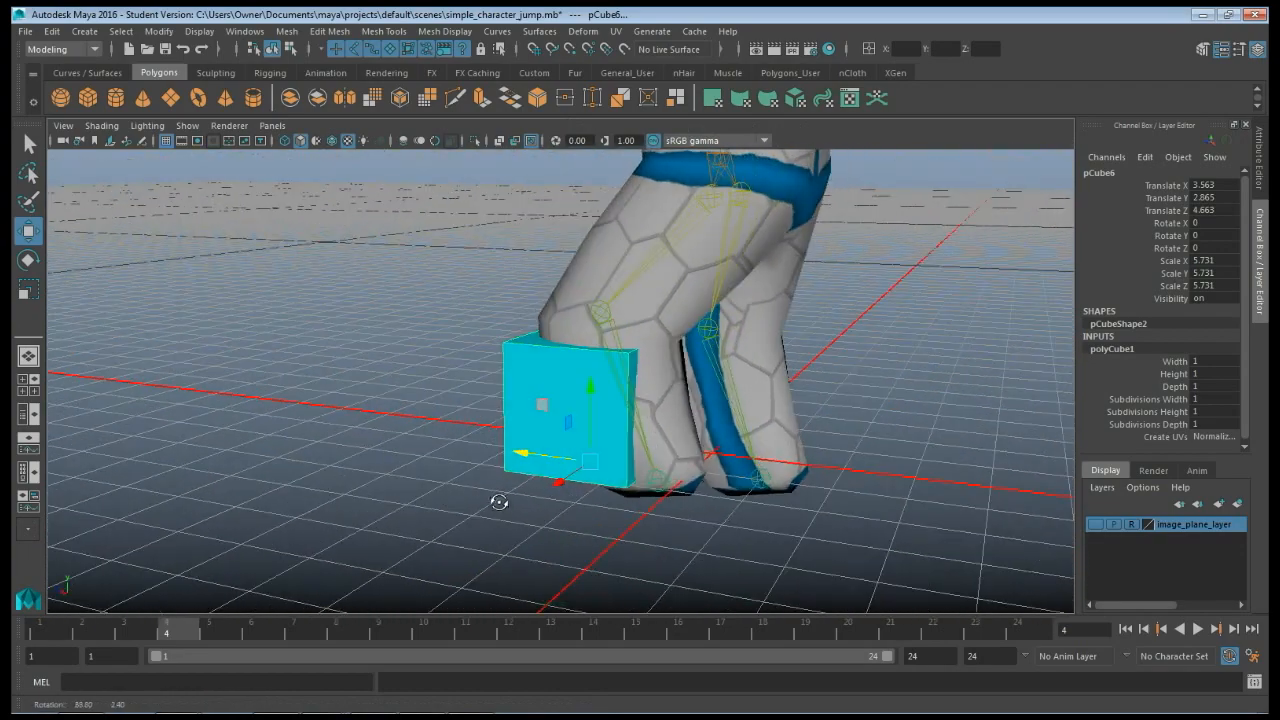
drag(522, 455, 547, 491)
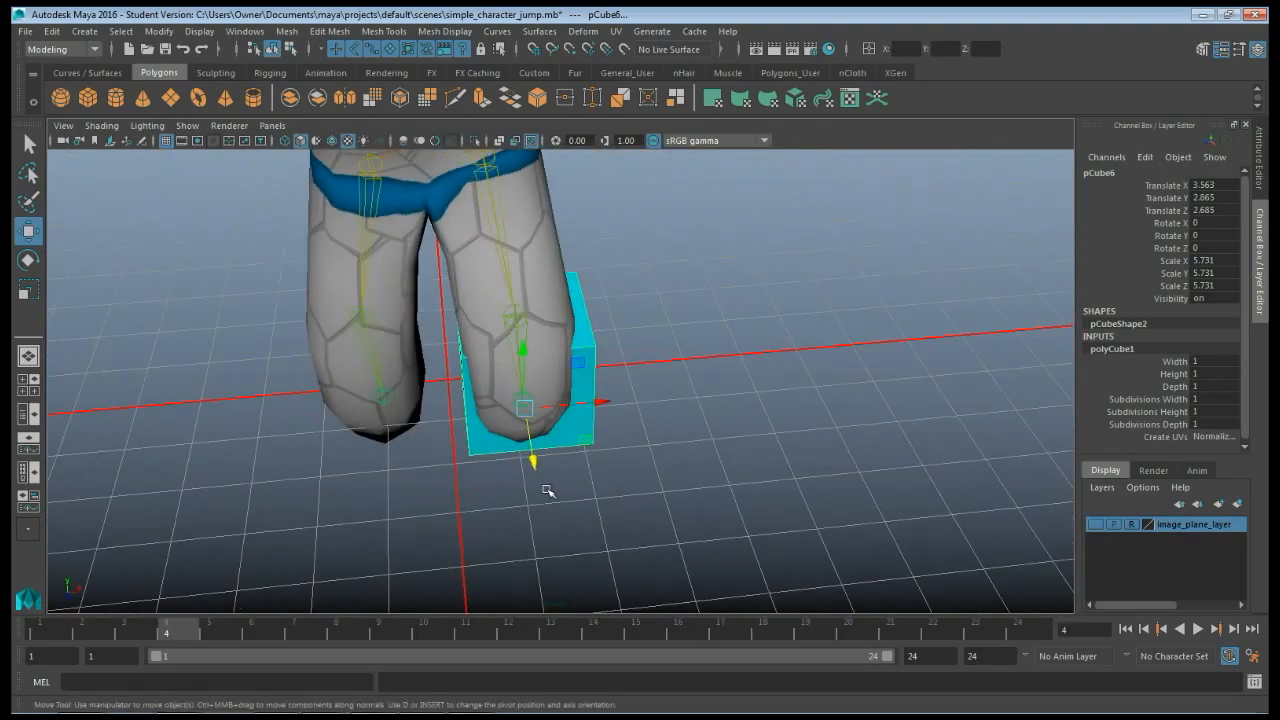
Duplicate the cube and move the copy to about -3.57 in X, around the right foot.
key(ctrl+d)
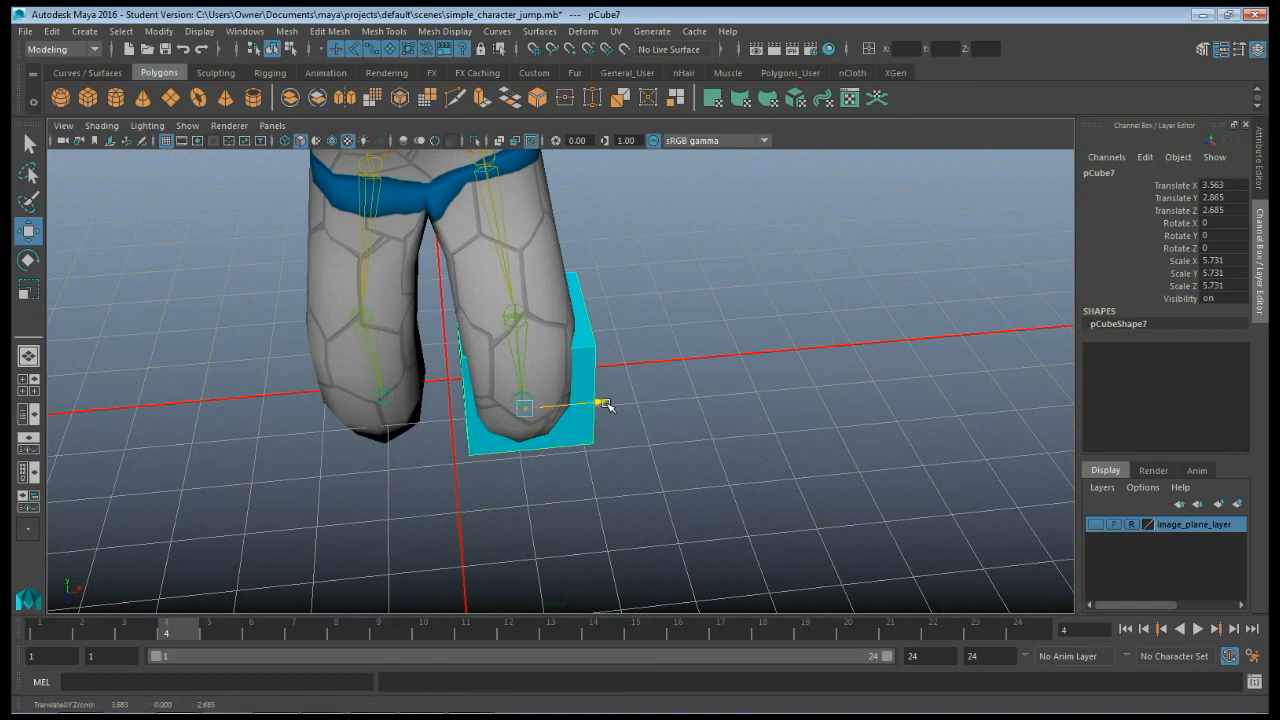
drag(600, 403, 451, 414)
alt+drag(371, 466, 540, 422)
At frame 1, align the cubes with the feet, placing the right one at about 3.31 and the left one at about 2.53 in Z.
click(57, 634)
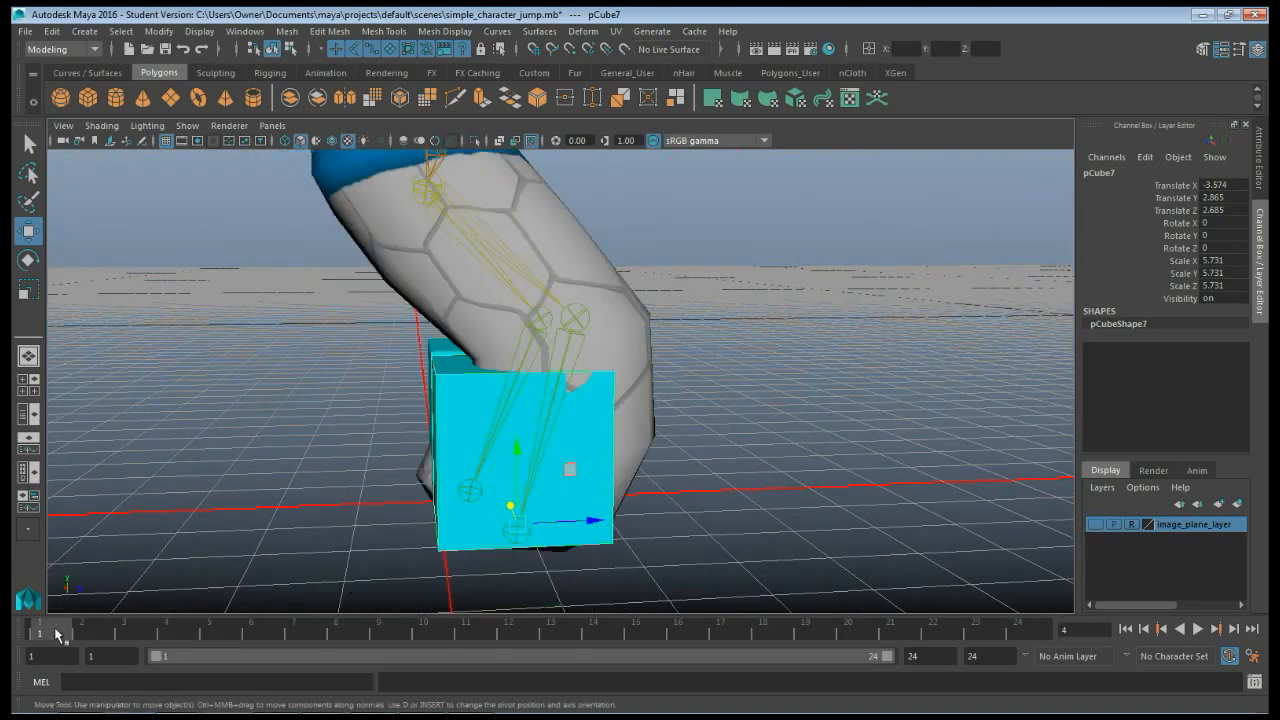
alt+drag(511, 559, 717, 486)
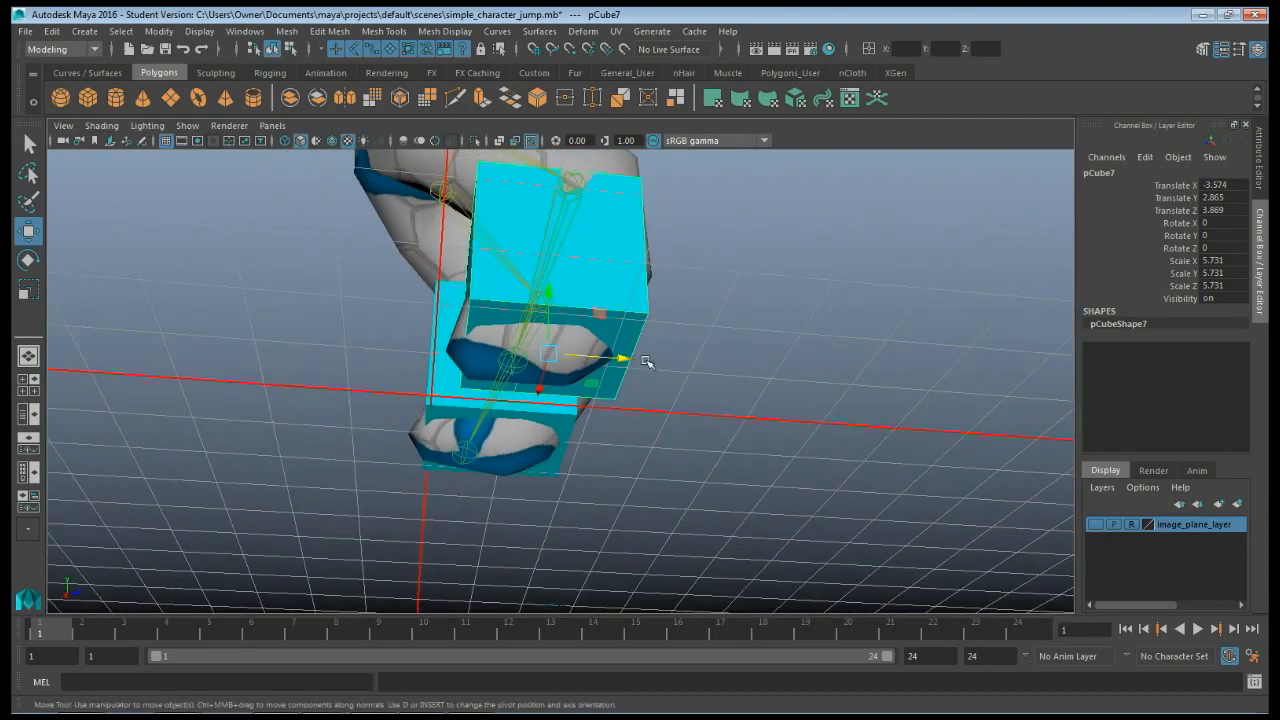
drag(646, 360, 666, 440)
click(574, 487)
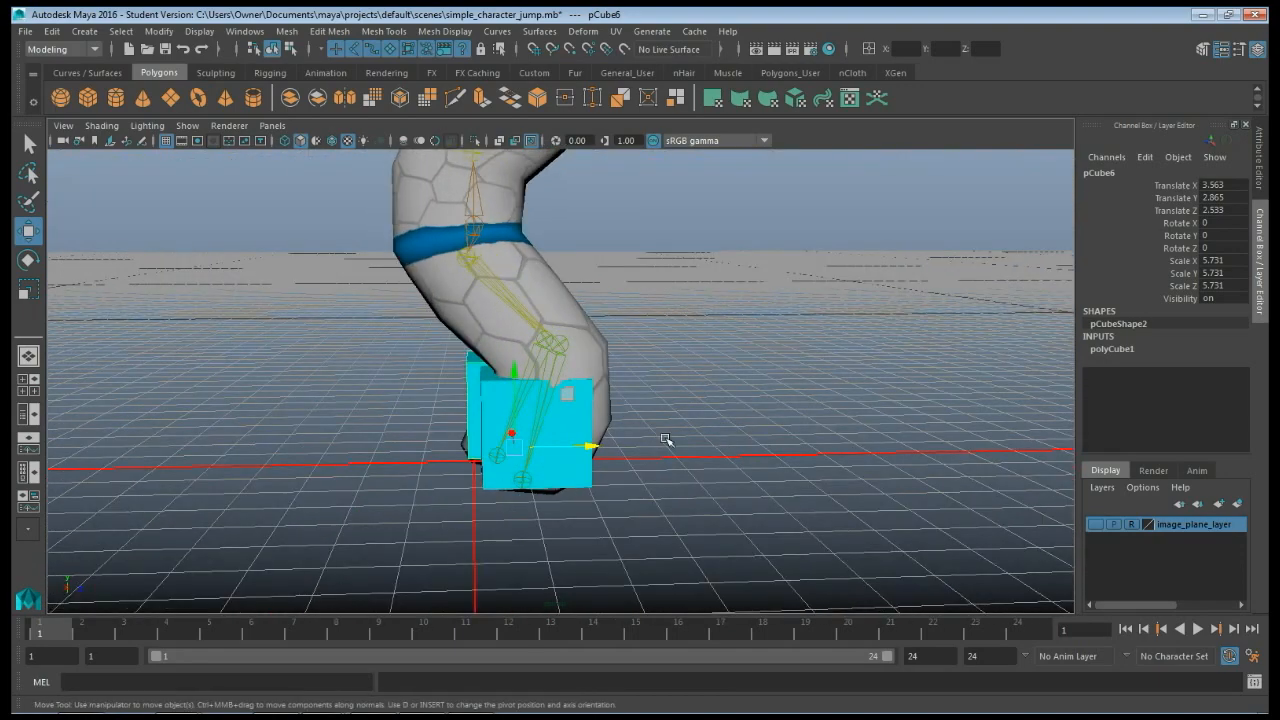
Put both foot cubes on a new display layer, set that layer to template, and clear the selection.
click(469, 387)
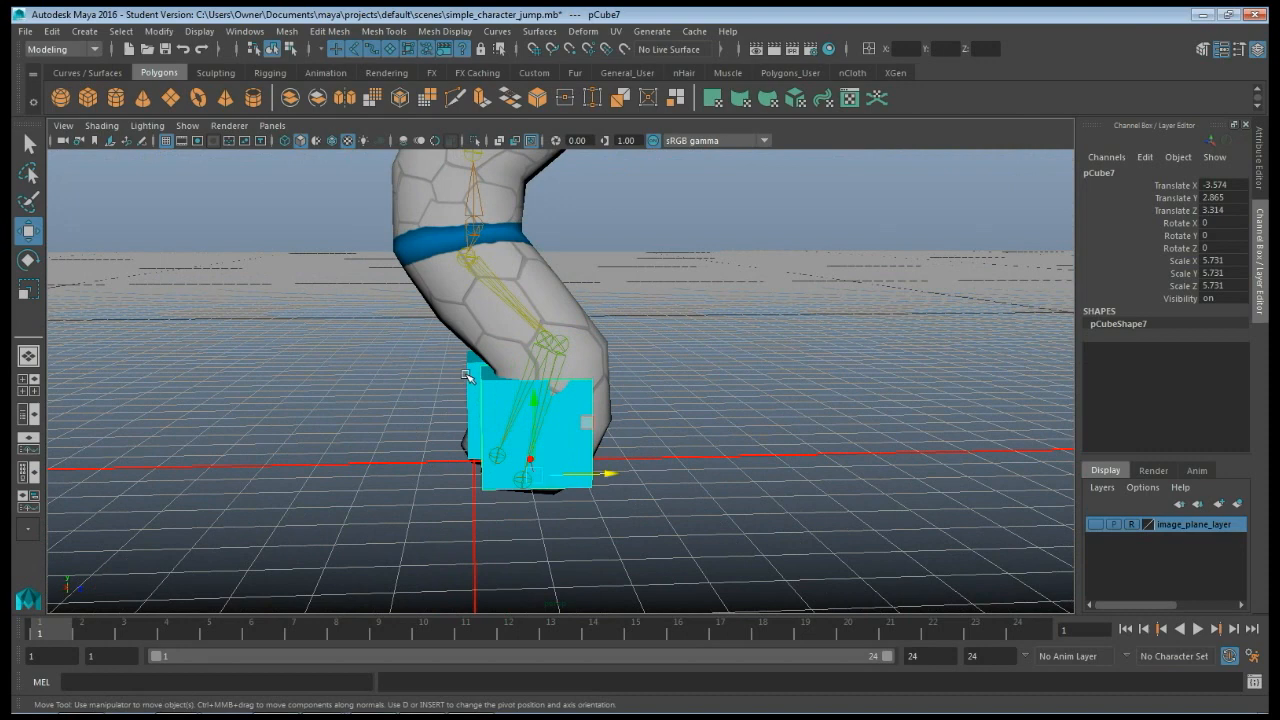
drag(466, 376, 985, 471)
click(1101, 487)
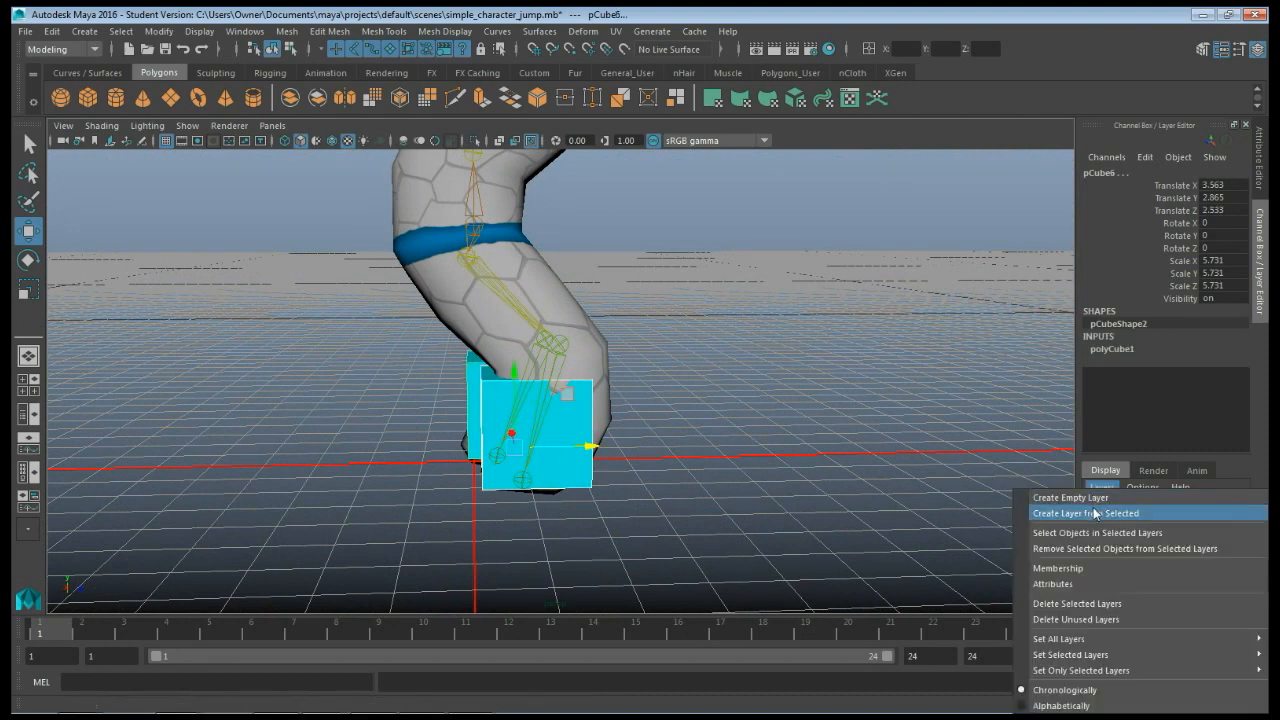
click(1045, 513)
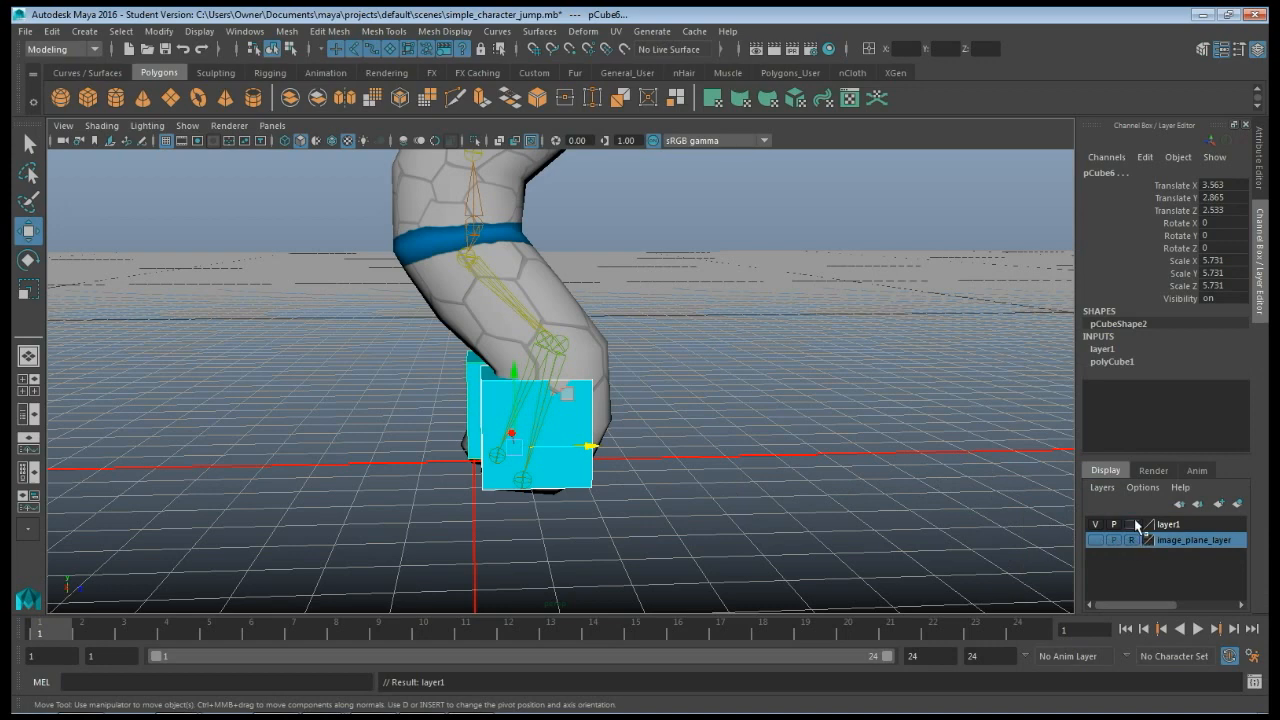
click(1132, 524)
click(1132, 524)
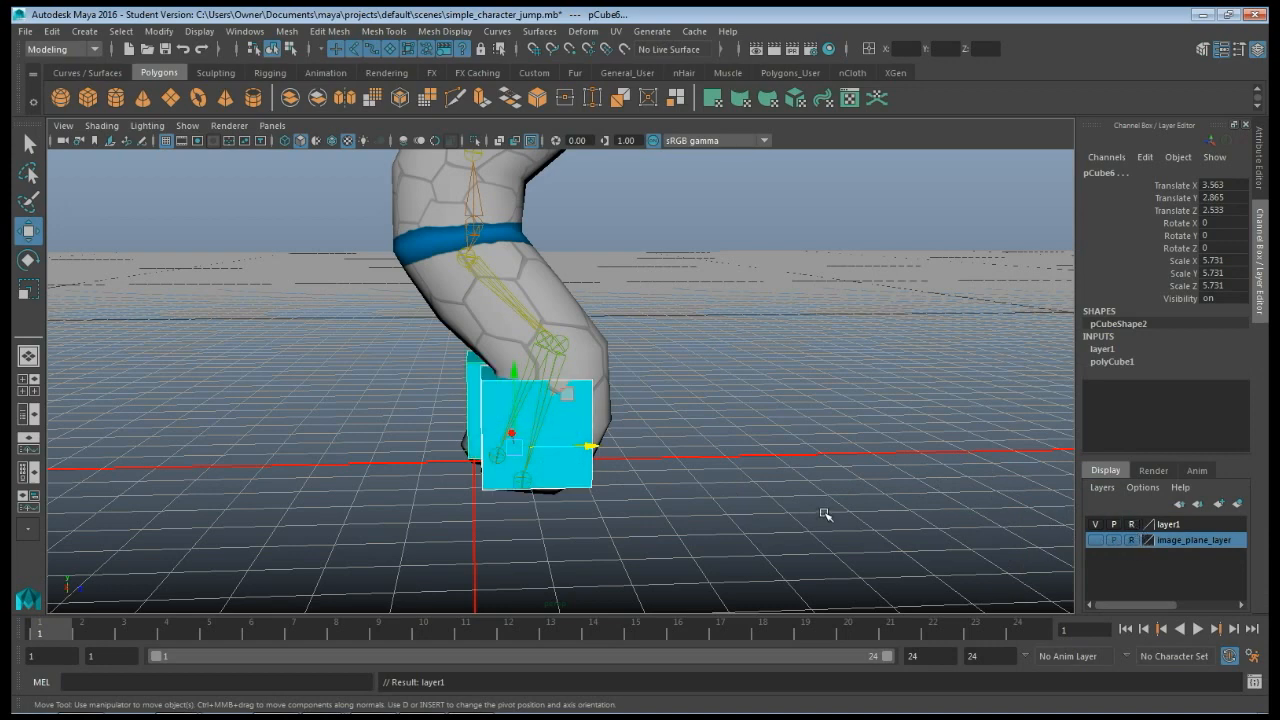
click(1131, 524)
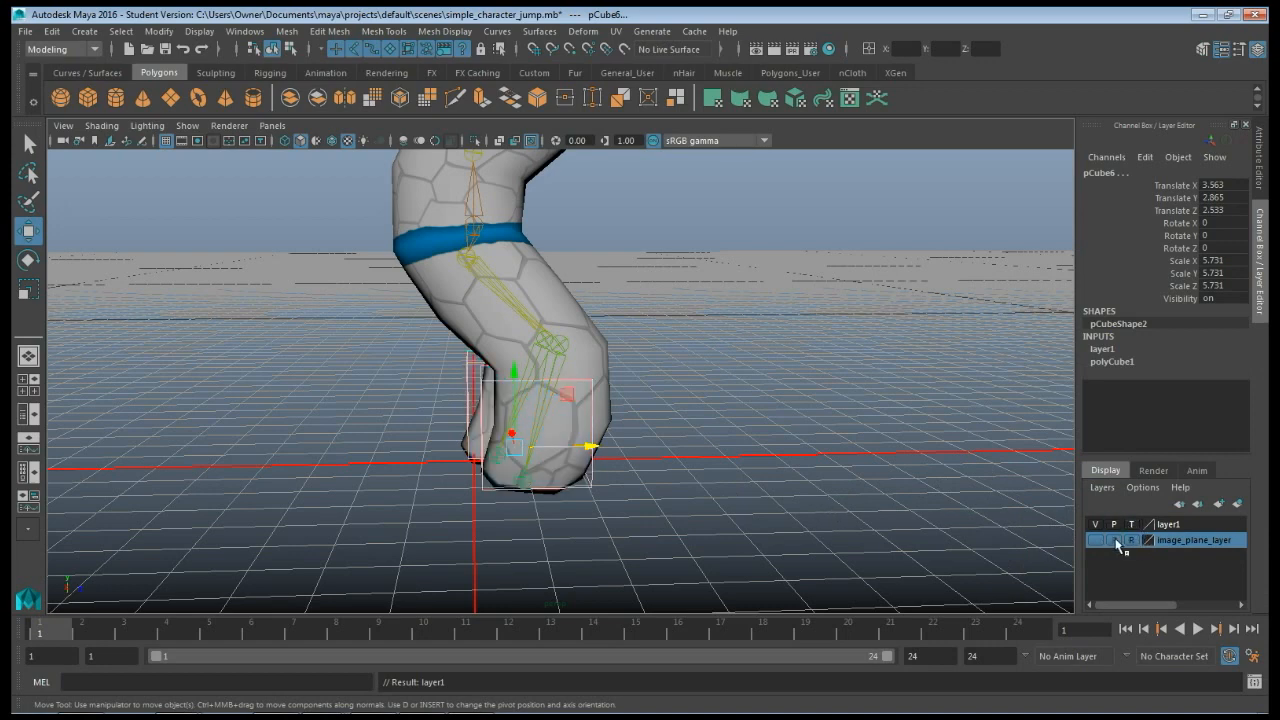
click(777, 465)
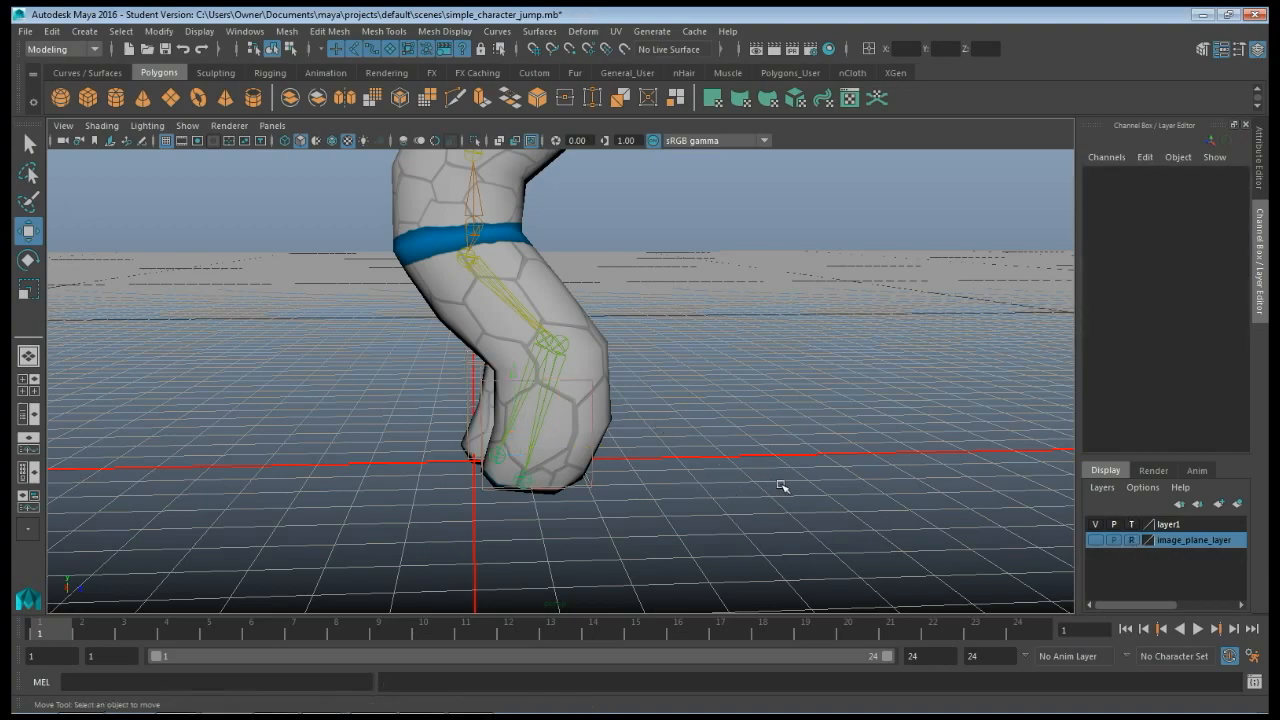
Go to frame 4 and select the pelvis joint.
alt+drag(781, 486, 628, 477)
scroll(627, 476, up, 2)
scroll(628, 478, down, 1)
alt+middle_drag(603, 459, 752, 497)
alt+drag(755, 489, 740, 454)
click(183, 632)
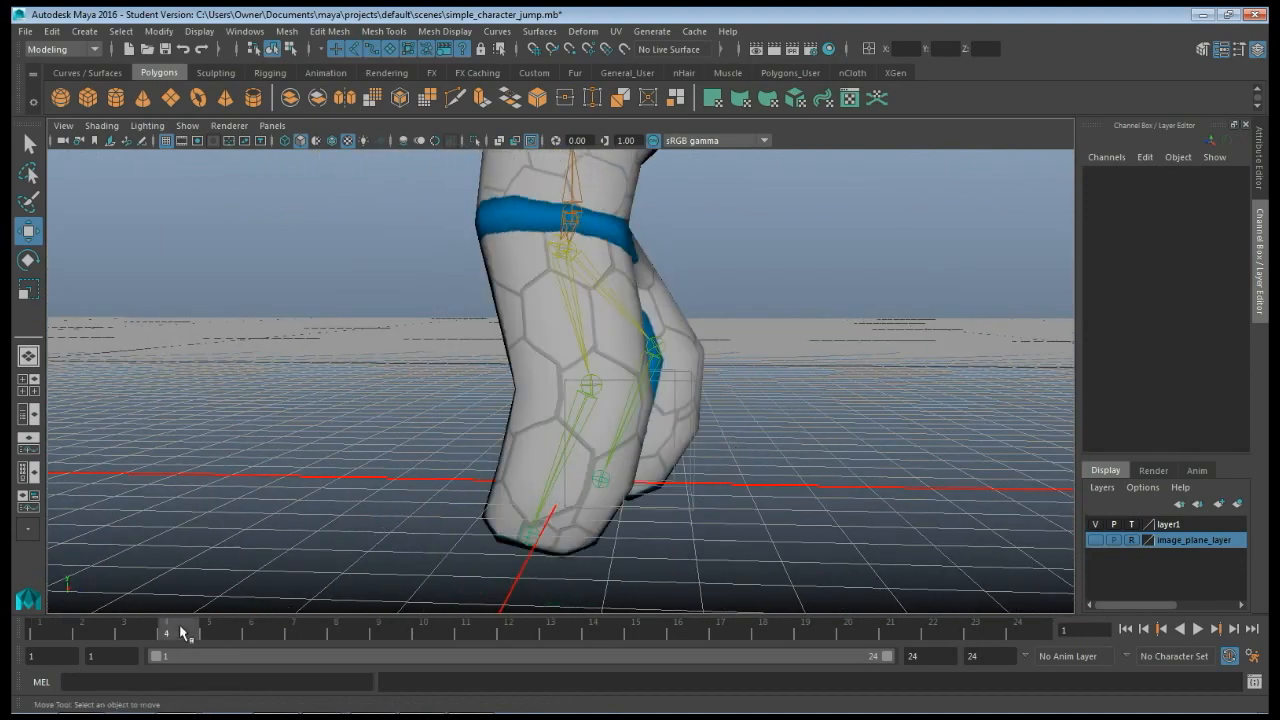
click(562, 458)
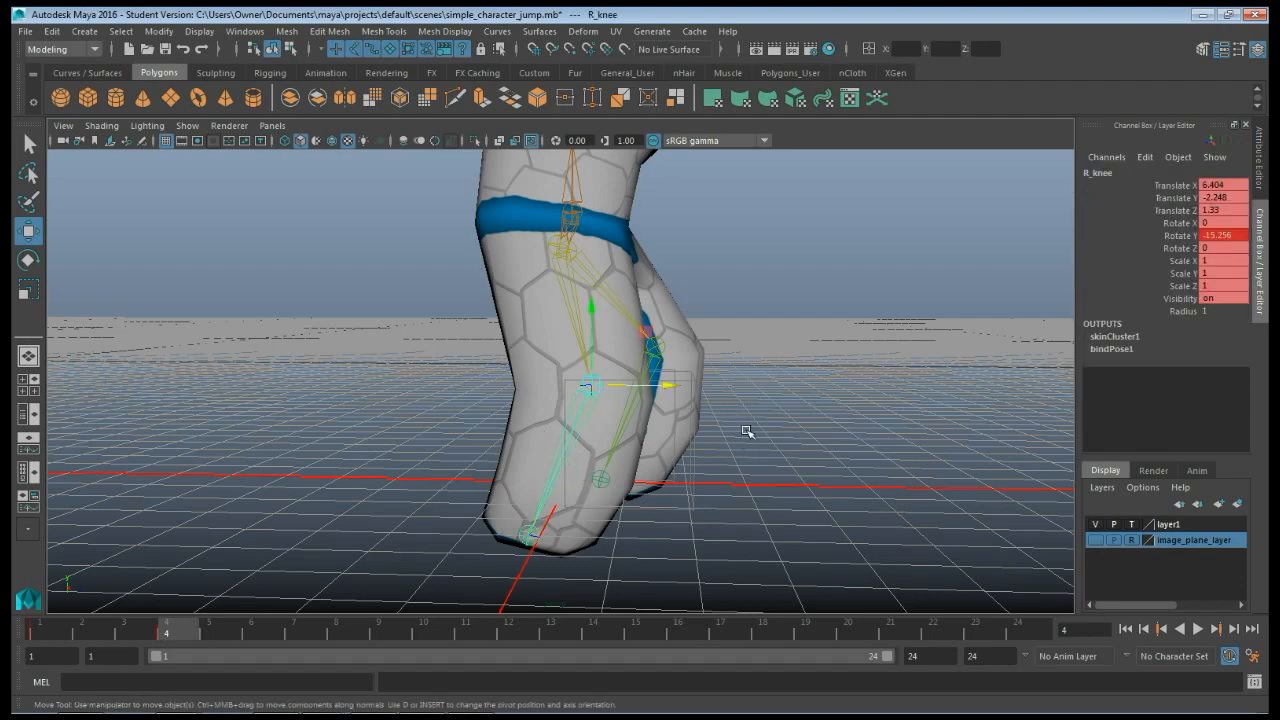
alt+middle_drag(754, 401, 735, 436)
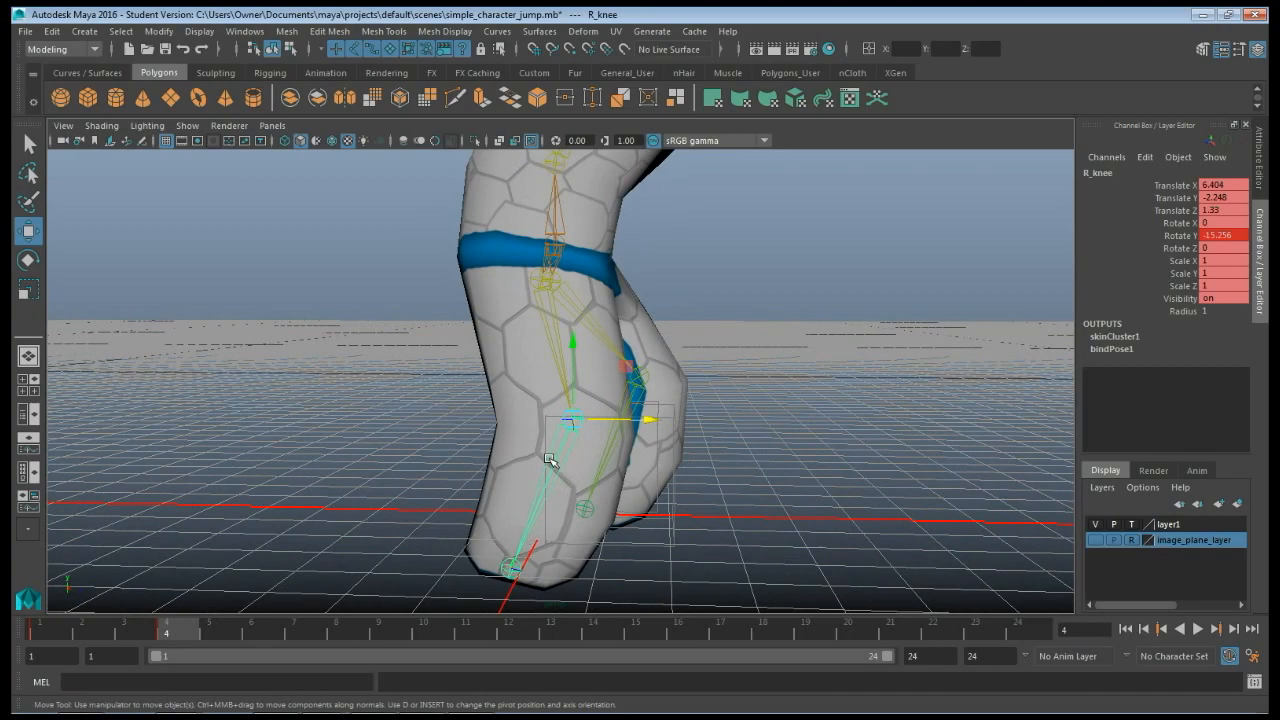
alt+drag(588, 472, 651, 457)
click(551, 245)
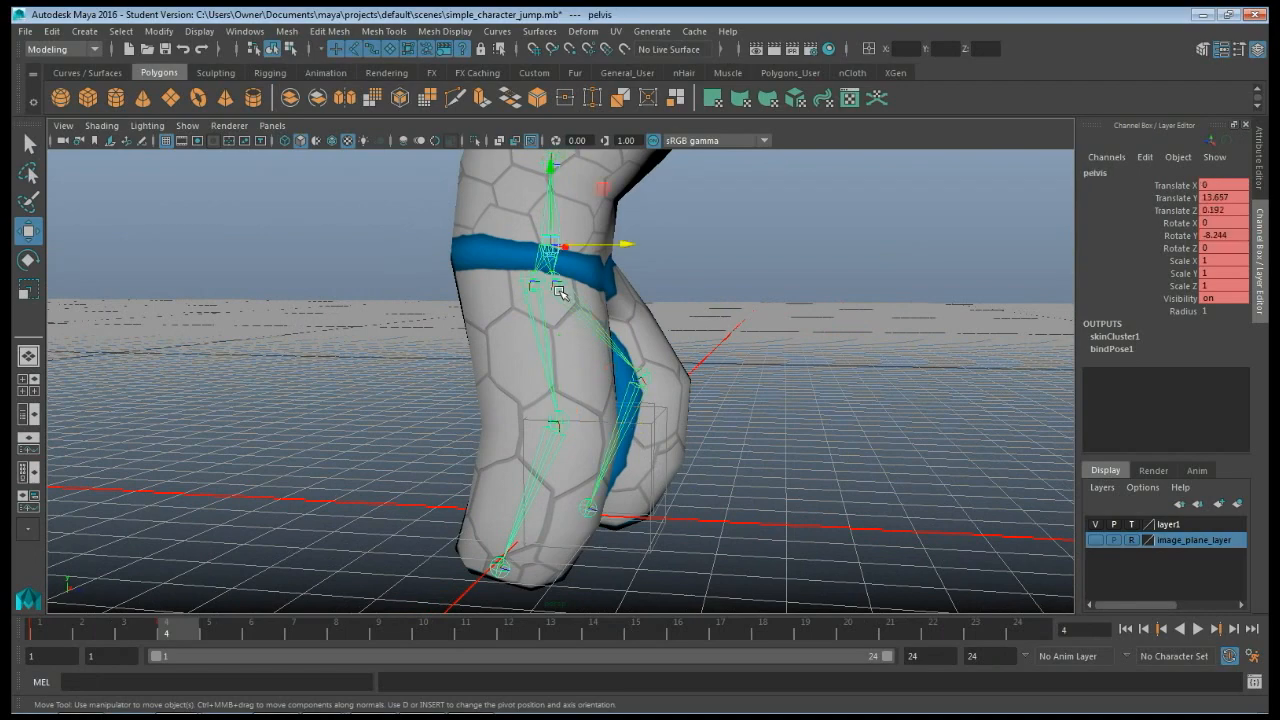
Set the foot cubes' layer to reference and display the side view shaded.
key(space)
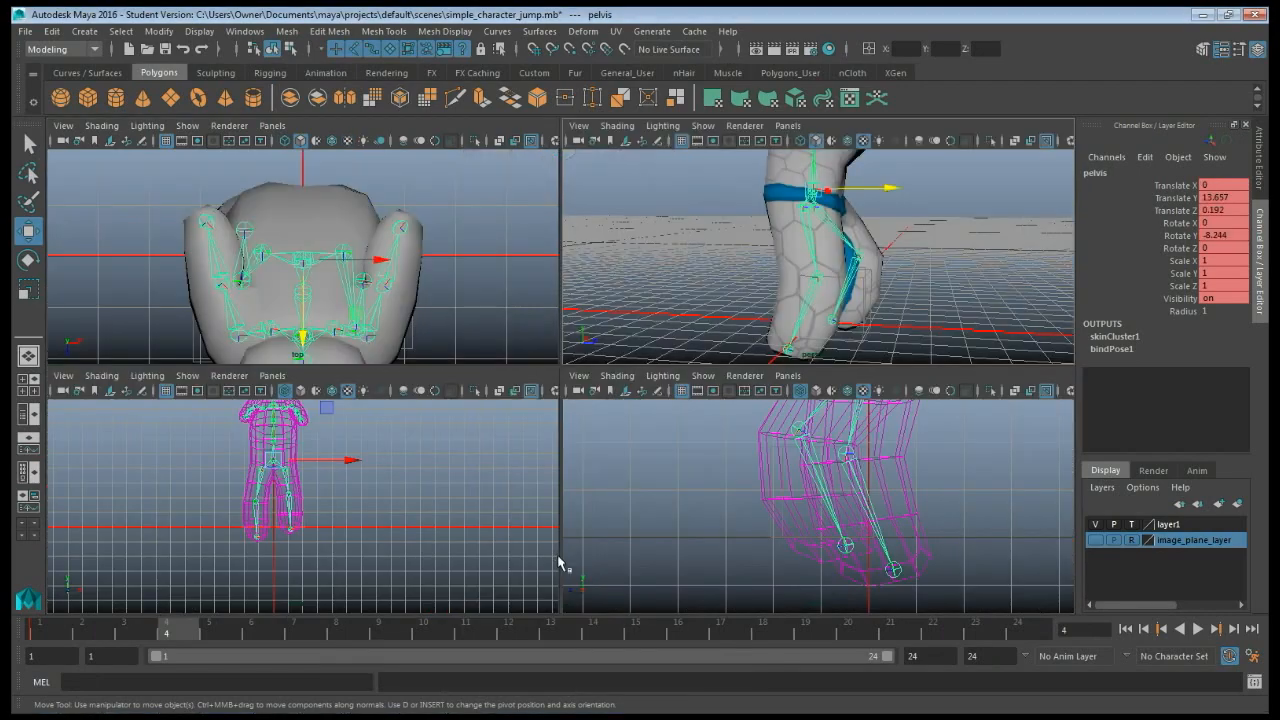
key(space)
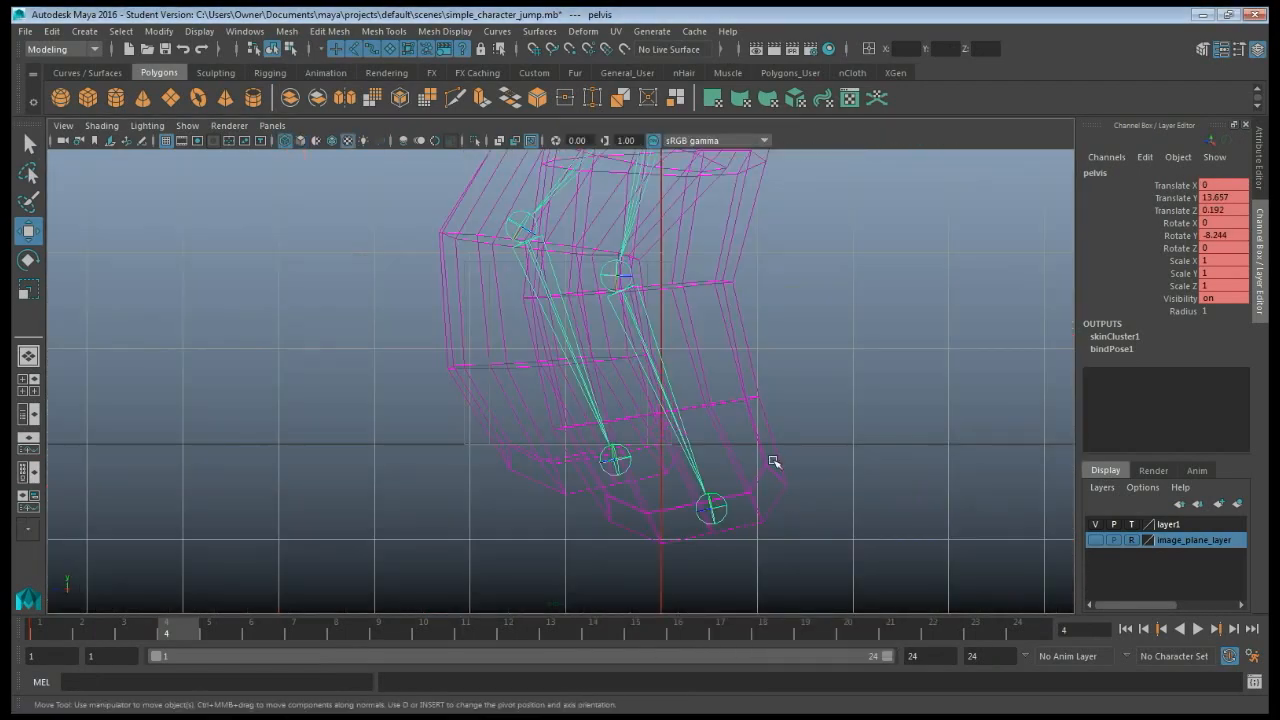
scroll(803, 413, down, 5)
scroll(803, 413, up, 2)
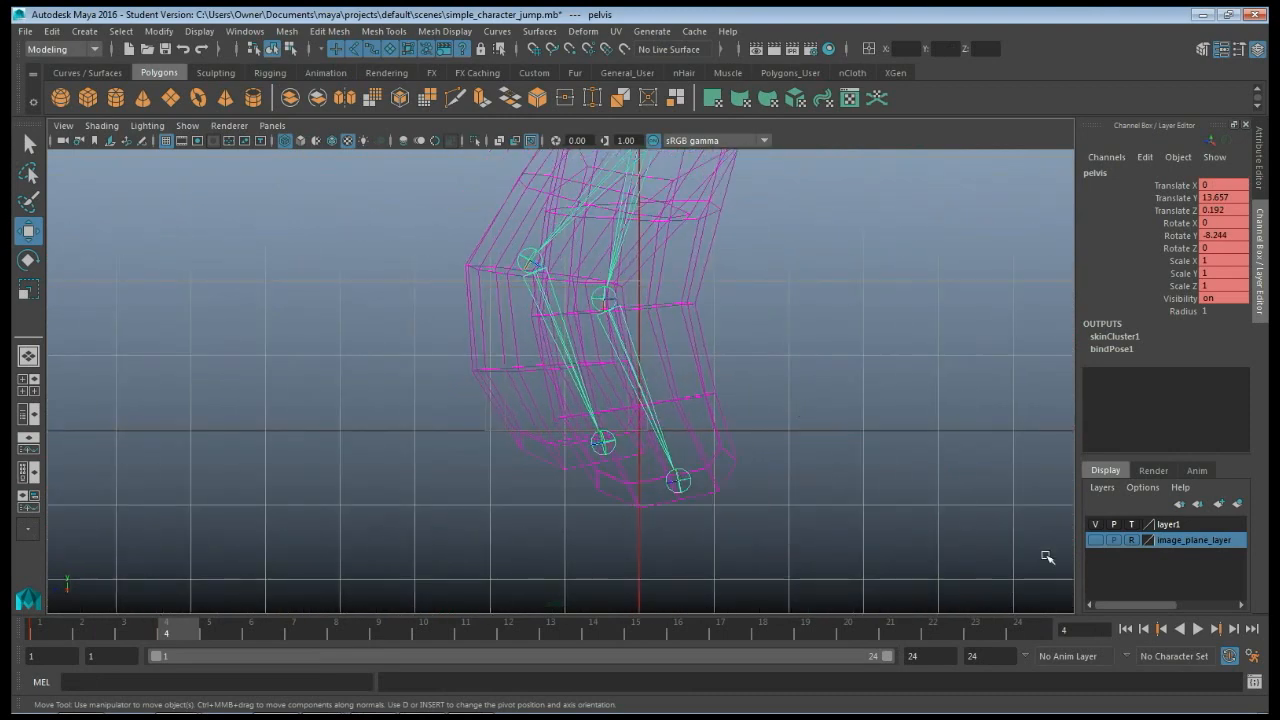
click(1131, 523)
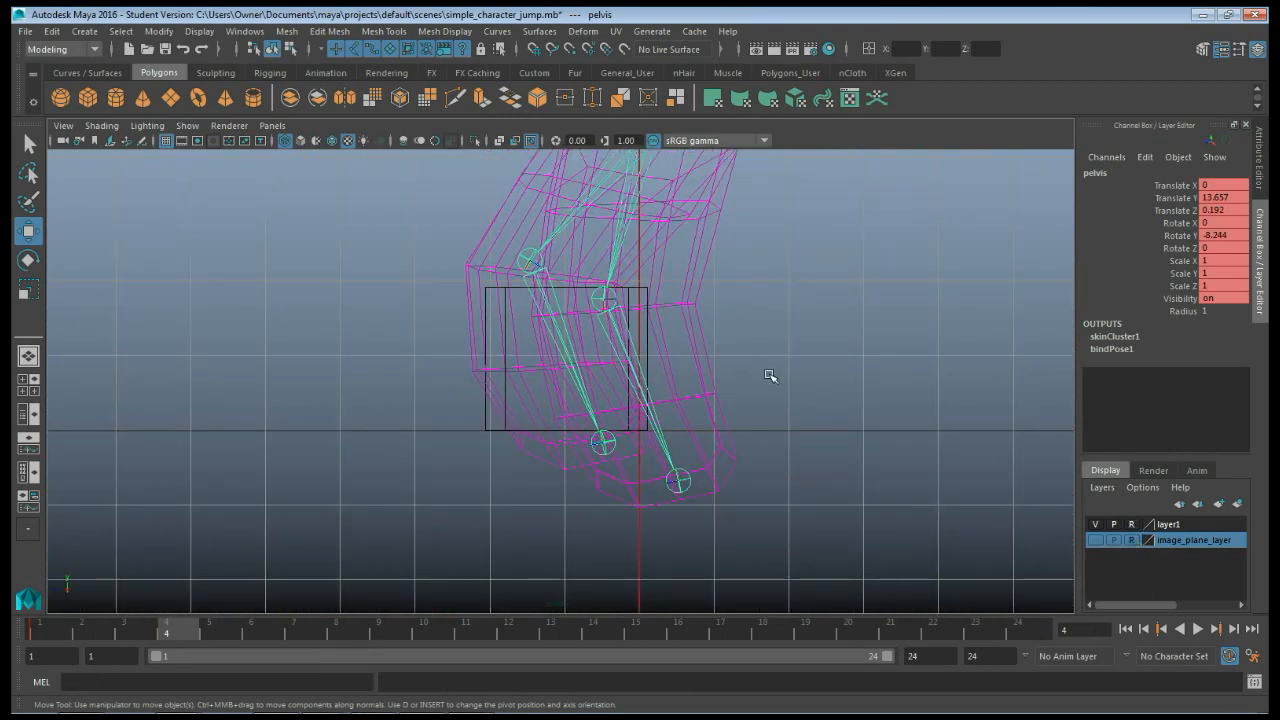
key(5)
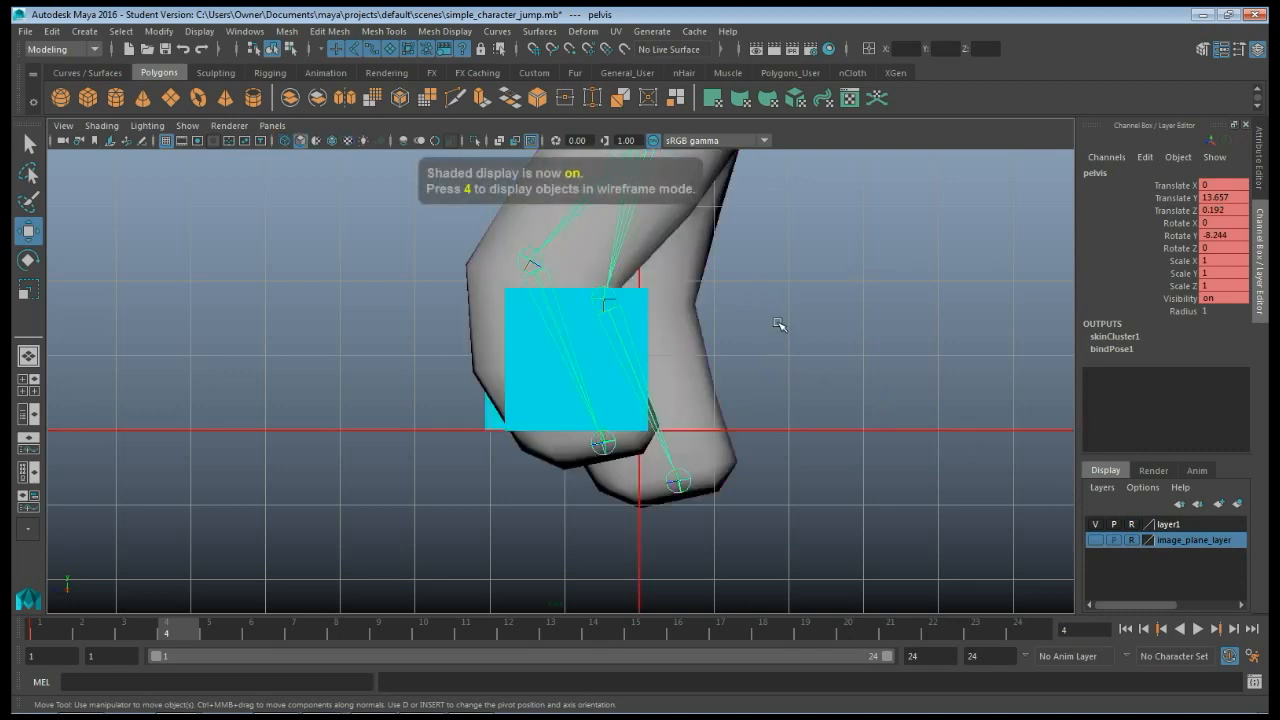
At frame 4, move the pelvis to about 15.7 in Y and 3.69 in Z, lining the feet up with the cubes.
alt+middle_drag(779, 324, 780, 486)
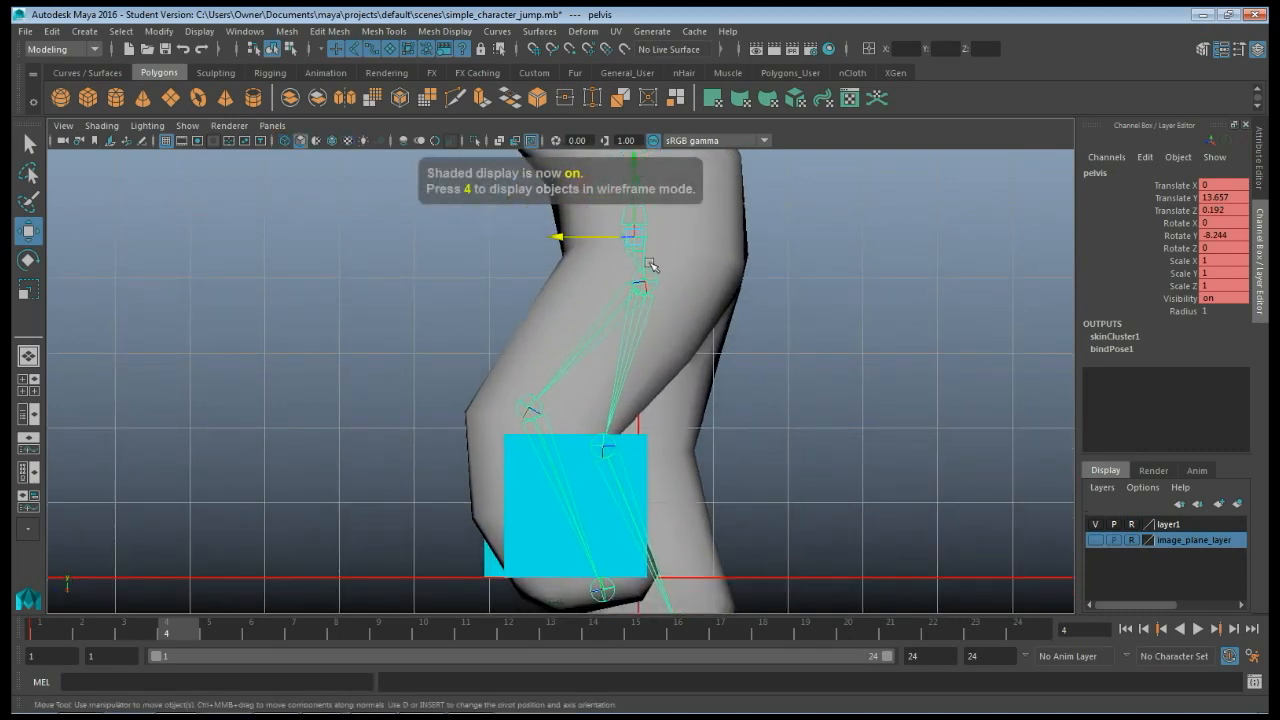
drag(632, 208, 499, 167)
key(space)
key(space)
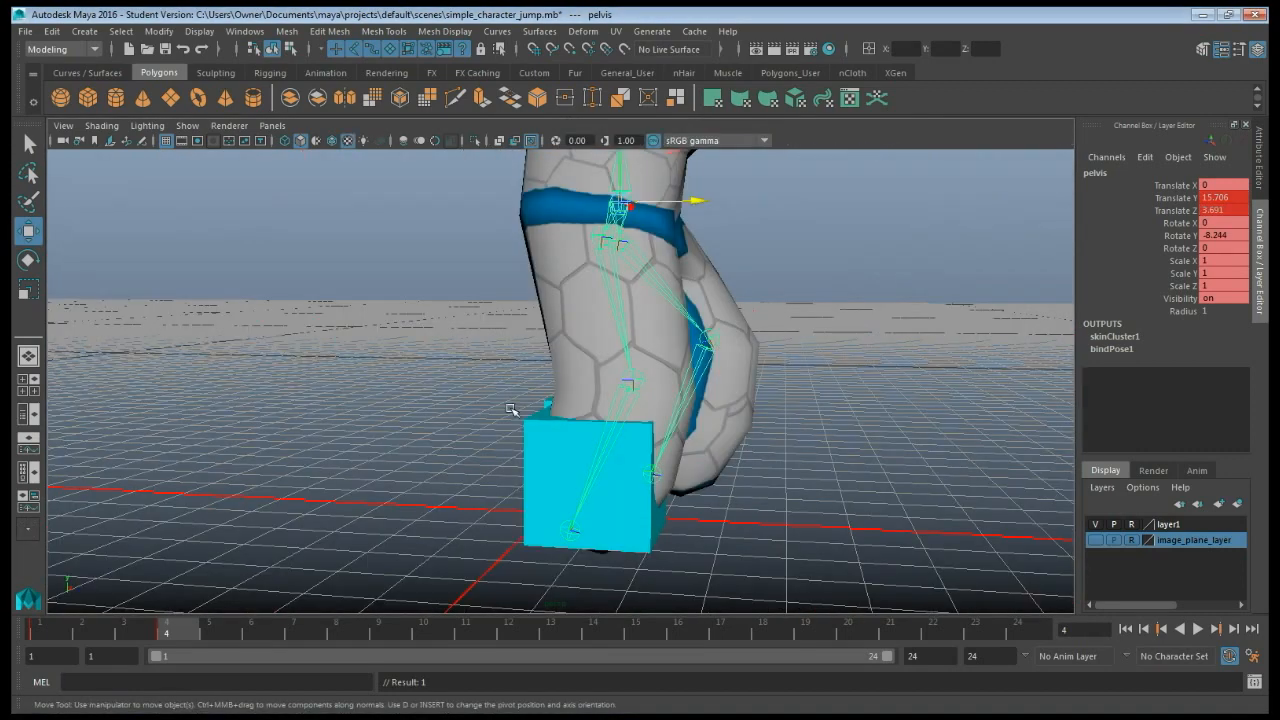
At frame 4, rotate the left hip joint to about -22.7 in Y, straightening the left thigh.
alt+drag(511, 409, 628, 330)
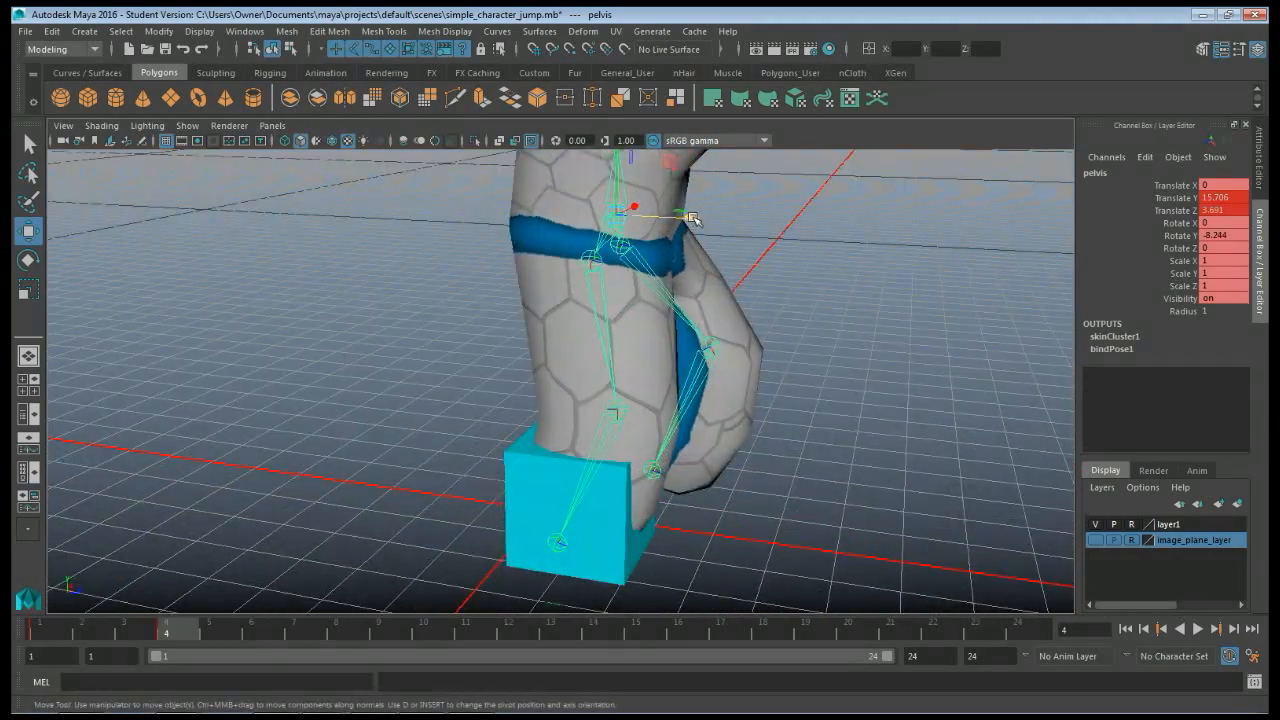
drag(693, 219, 463, 314)
alt+drag(394, 396, 389, 363)
click(454, 291)
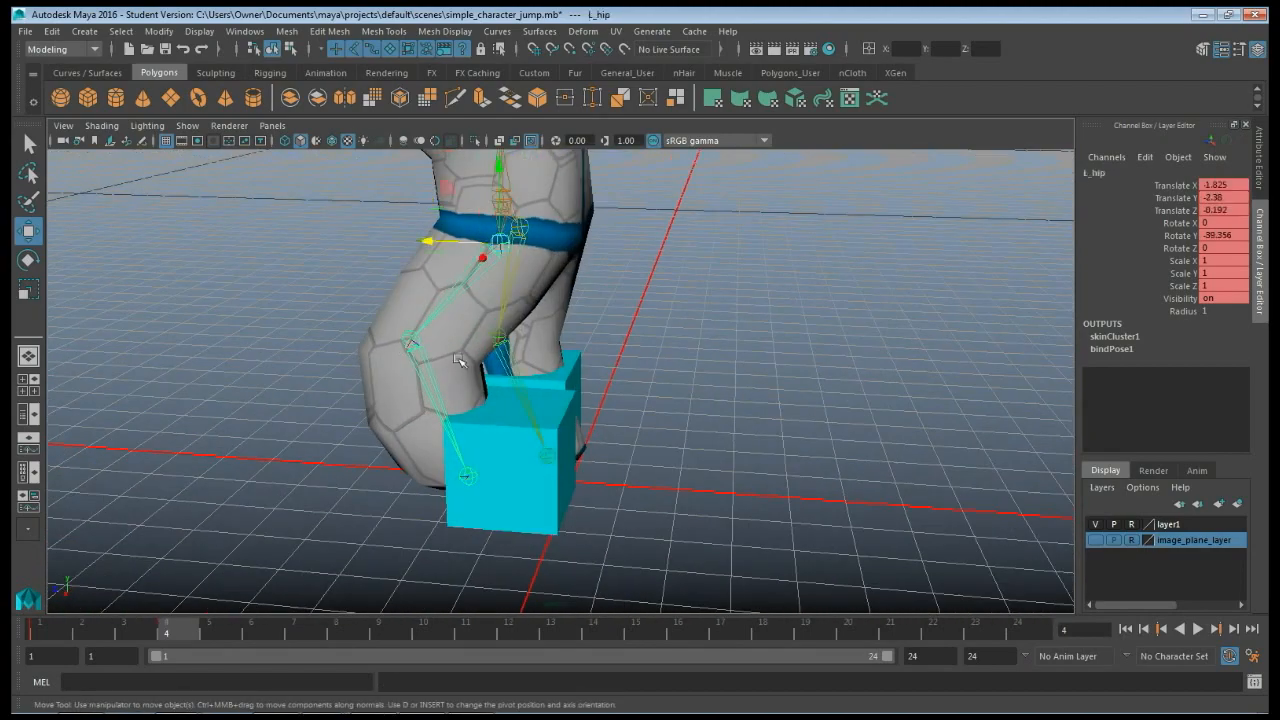
key(e)
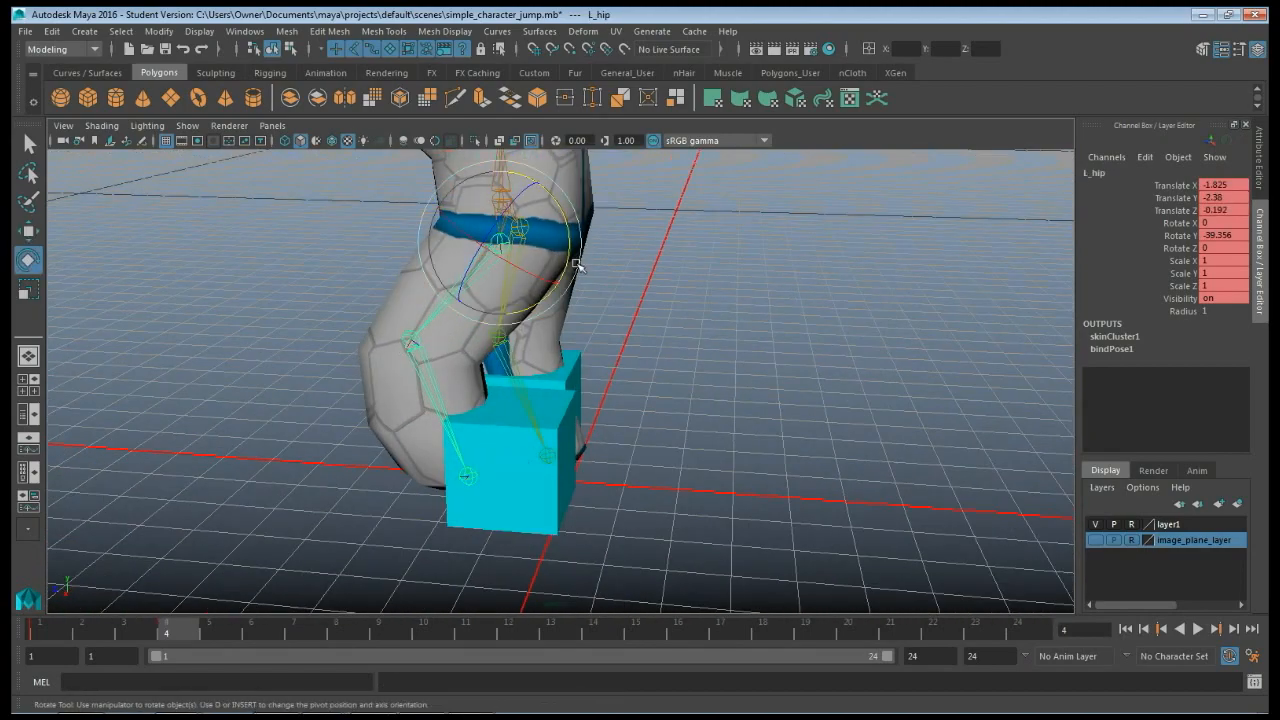
drag(569, 255, 507, 275)
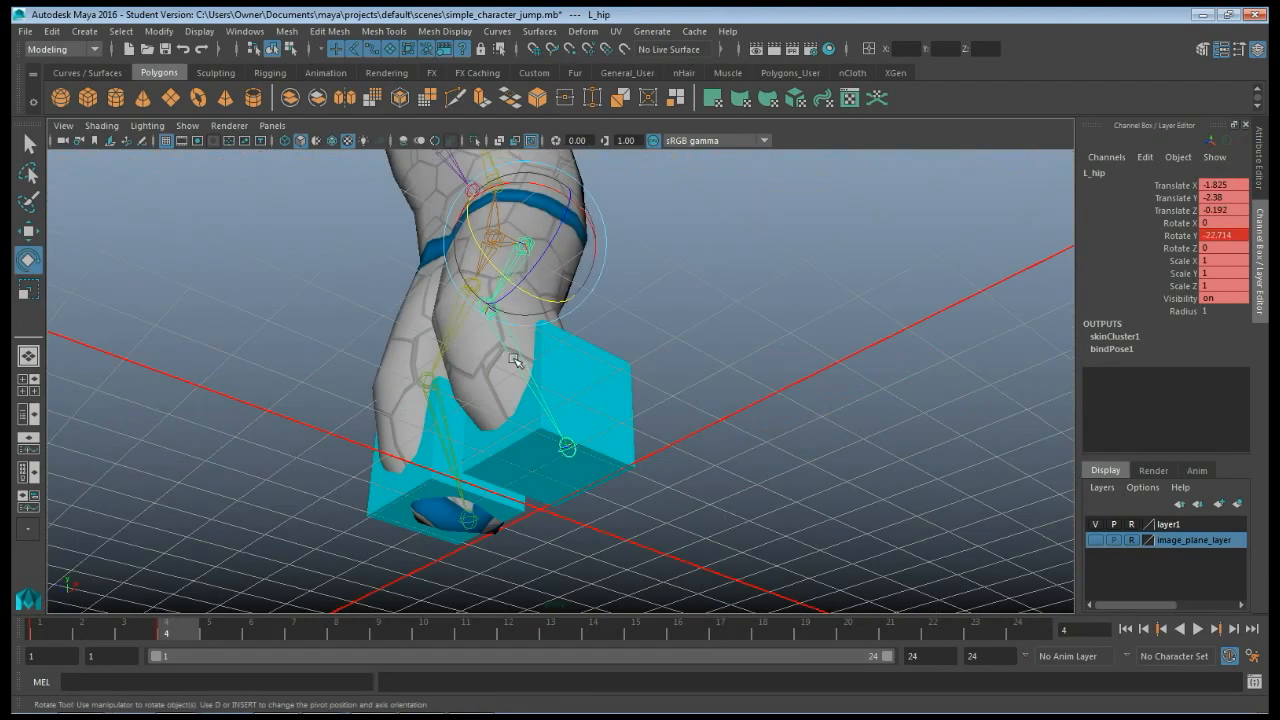
Rotate the left knee joint to about -31.7 in Y at frame 4.
click(507, 318)
drag(483, 360, 471, 349)
alt+drag(600, 350, 503, 396)
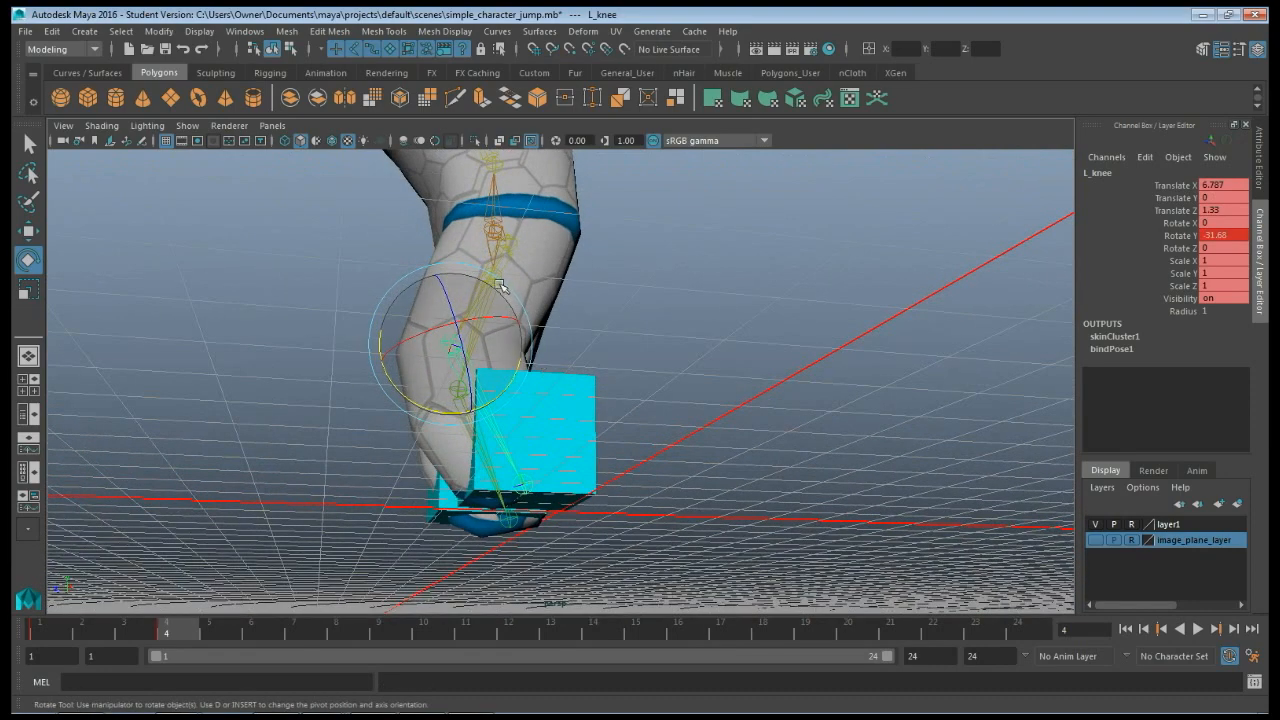
Try a further Y rotation of the right hip joint.
click(498, 267)
drag(463, 316, 438, 316)
key(ctrl+z)
alt+drag(331, 366, 423, 366)
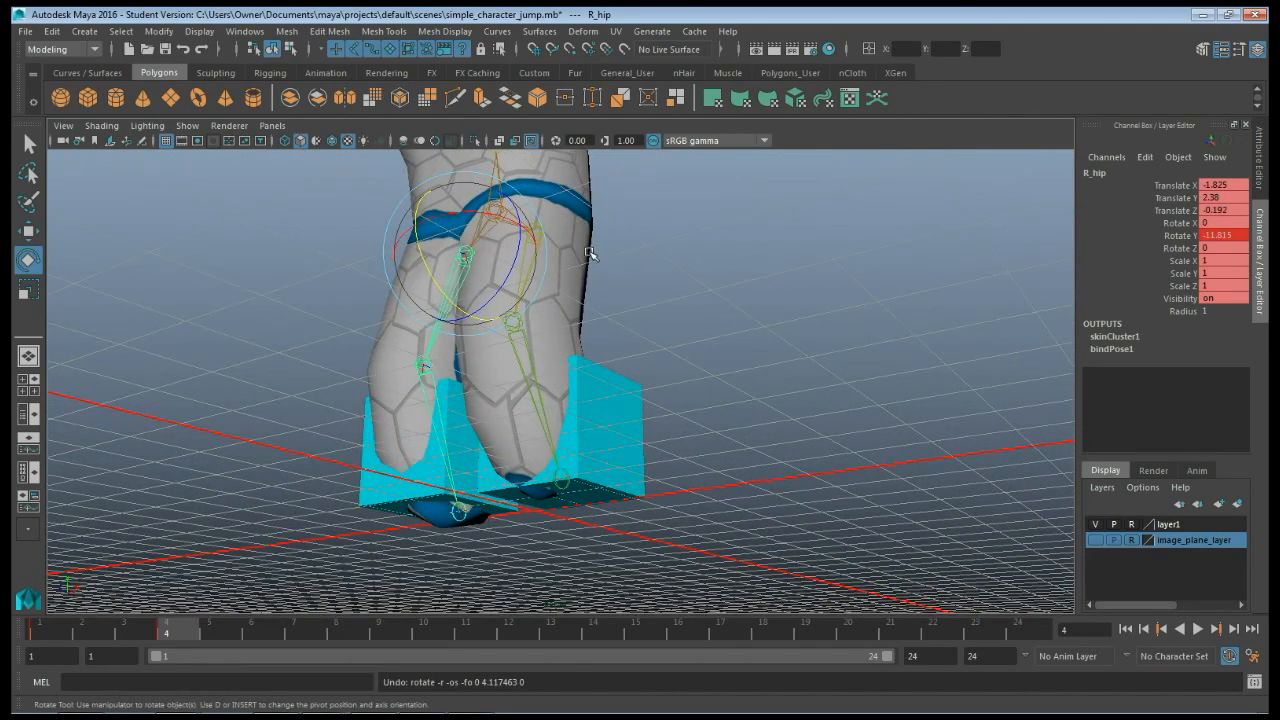
Adjust the left hip joint's rotation to about -17.8 in Y so the left leg lines up better with the right.
click(632, 261)
click(536, 233)
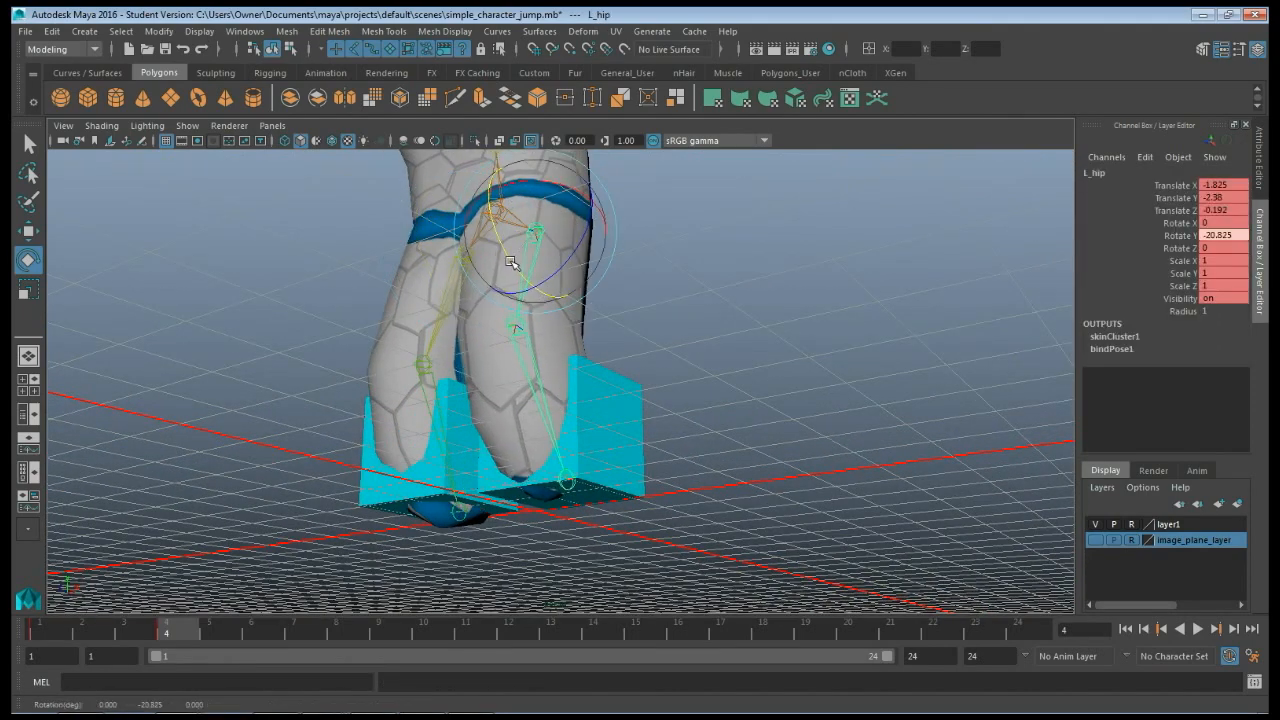
drag(511, 262, 365, 582)
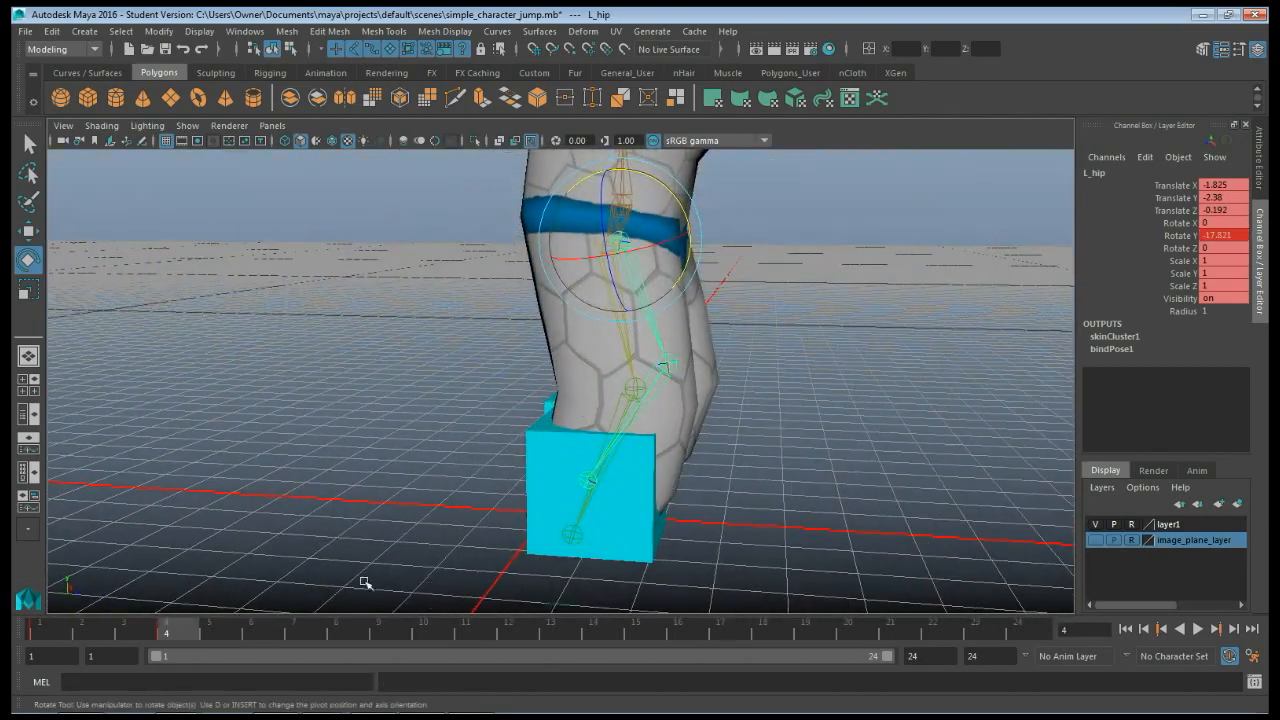
Hide the foot cubes' layer and review the leg motion between frames 1 and 5 from both sides.
click(1095, 524)
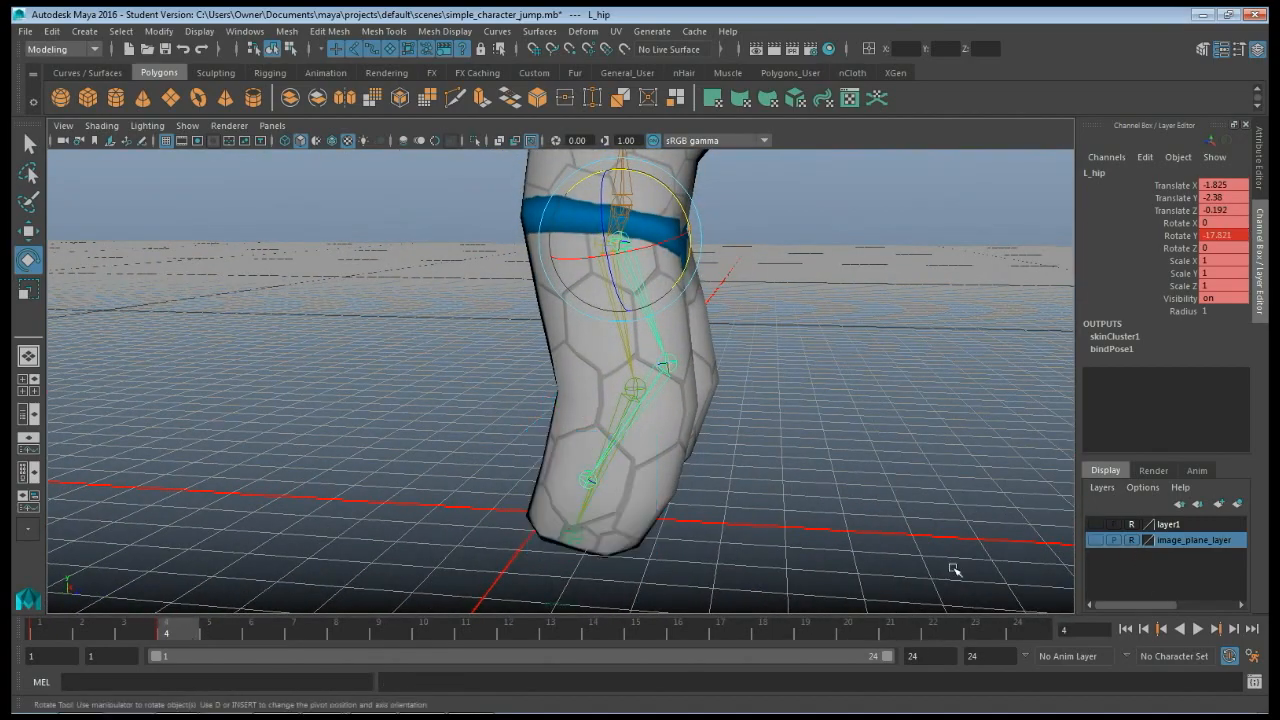
alt+drag(365, 572, 415, 553)
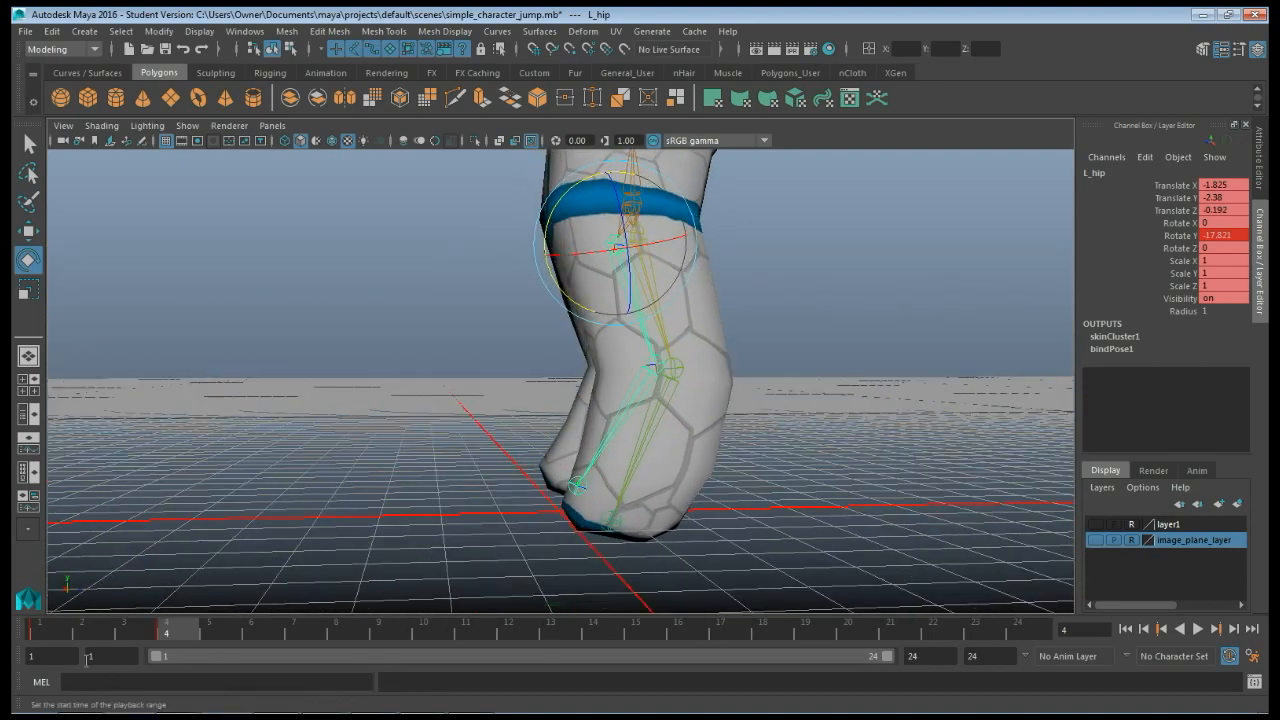
key(alt+v)
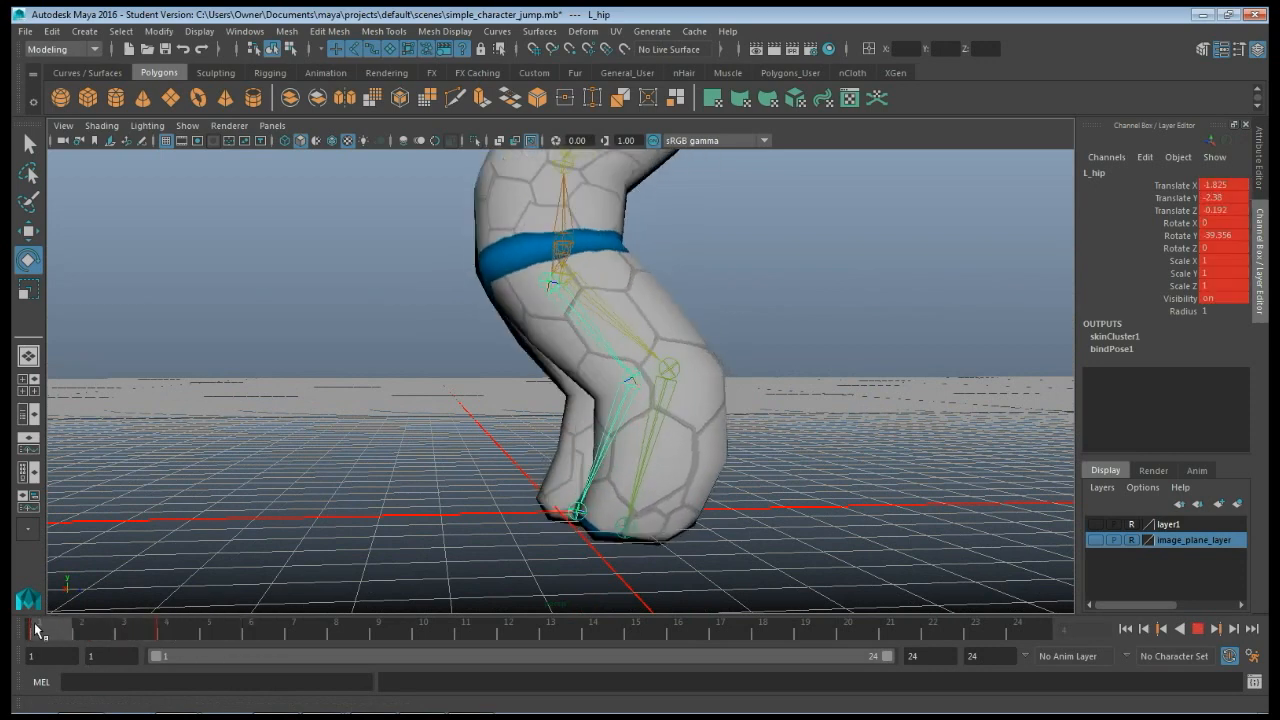
drag(43, 630, 214, 635)
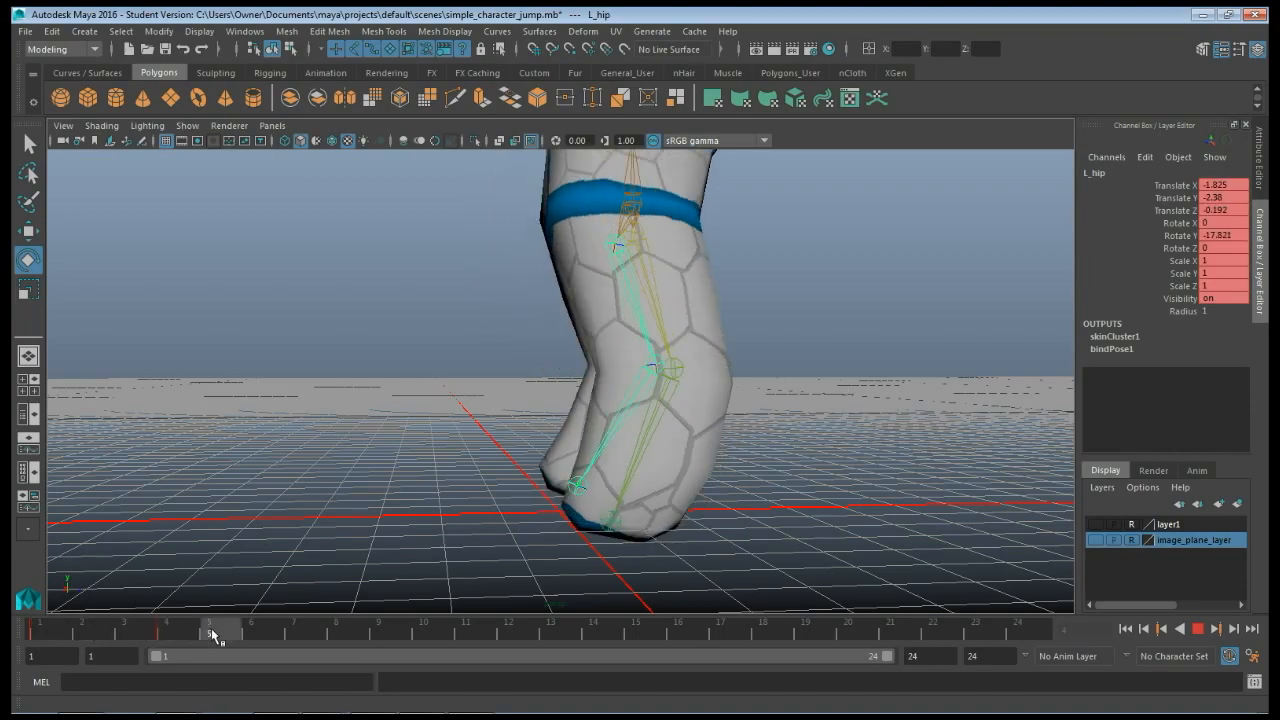
mouse_move(470, 500)
alt+mouse_down()
mouse_move(380, 521)
mouse_move(620, 520)
mouse_move(545, 541)
alt+mouse_up()
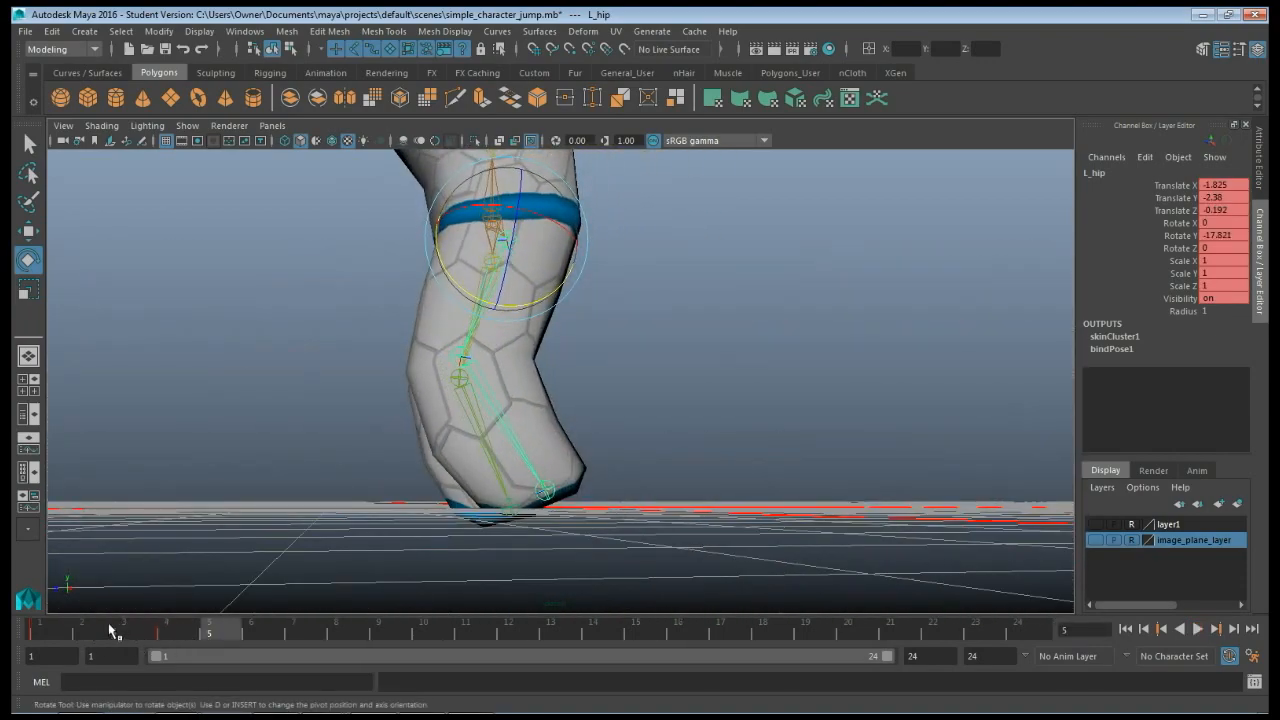
key(alt+v)
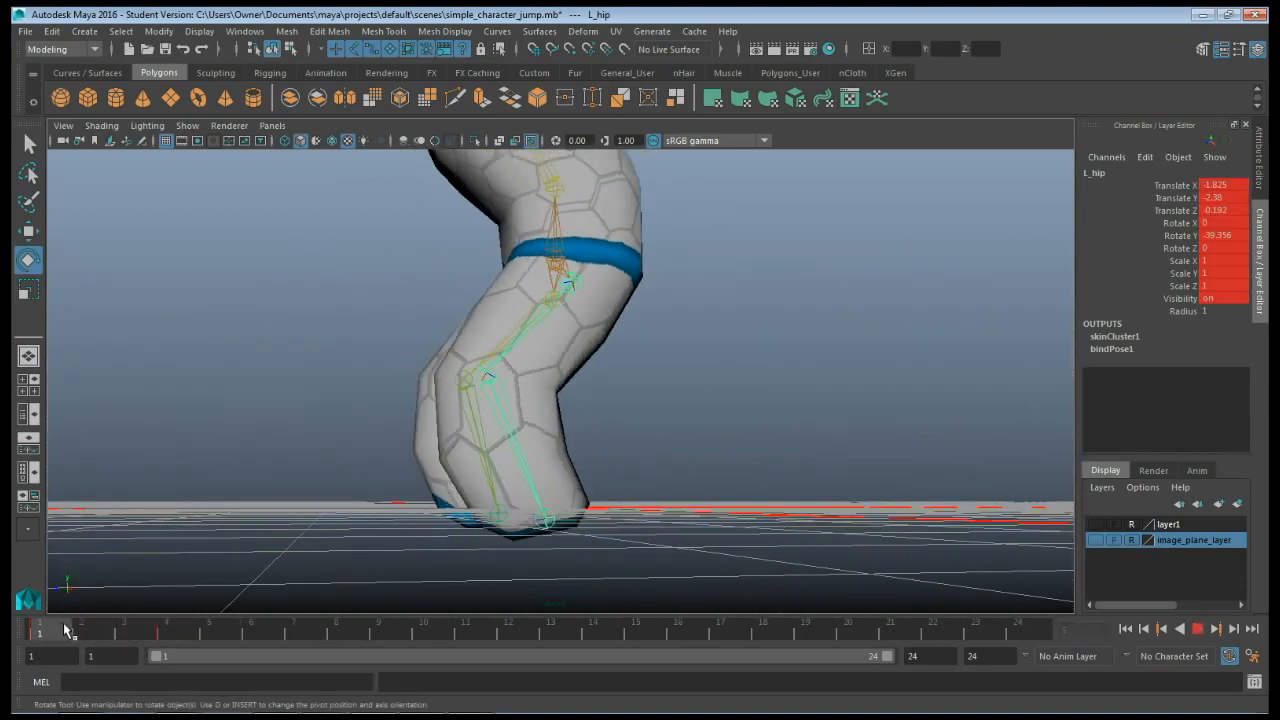
mouse_move(65, 630)
mouse_down()
mouse_move(203, 625)
mouse_move(66, 627)
mouse_move(132, 624)
mouse_up()
Bring the whole character into view, show the foot cubes' layer again, and return to frame 4.
mouse_move(200, 479)
alt+mouse_down()
mouse_move(457, 504)
mouse_move(438, 482)
alt+mouse_up()
scroll(457, 504, down, 5)
alt+middle_drag(438, 482, 330, 562)
alt+middle_drag(299, 469, 272, 525)
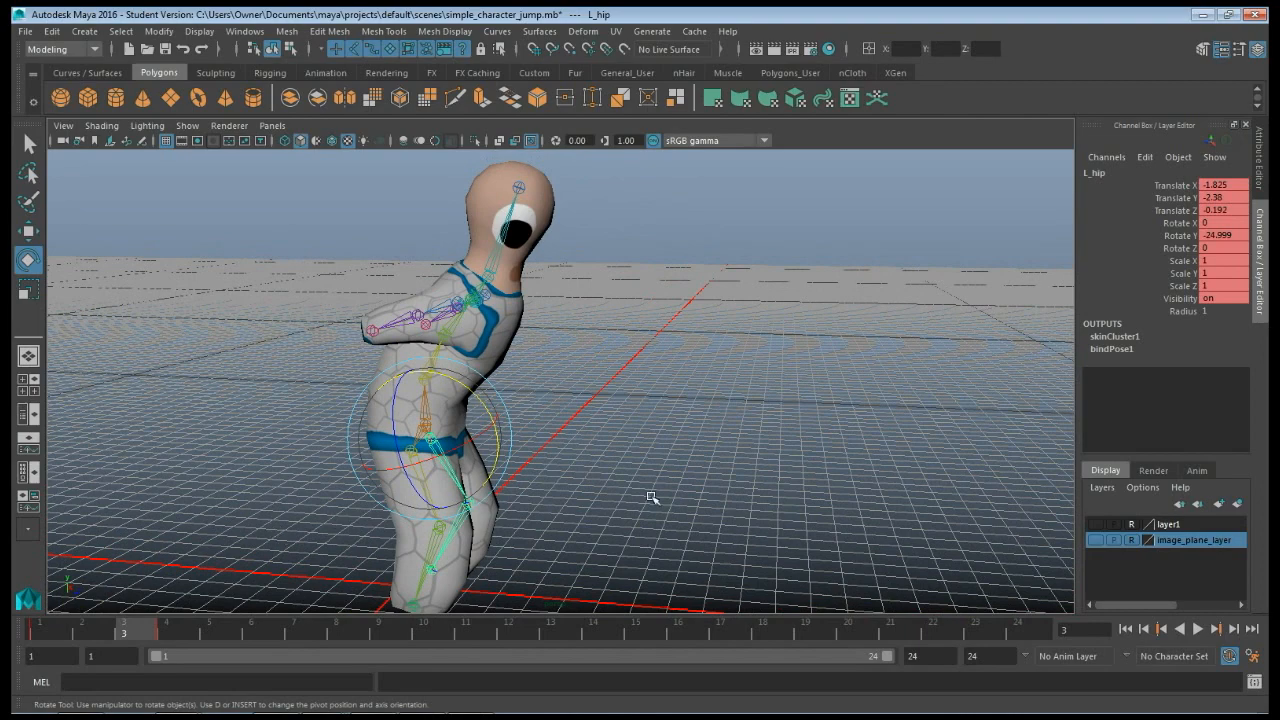
click(1098, 527)
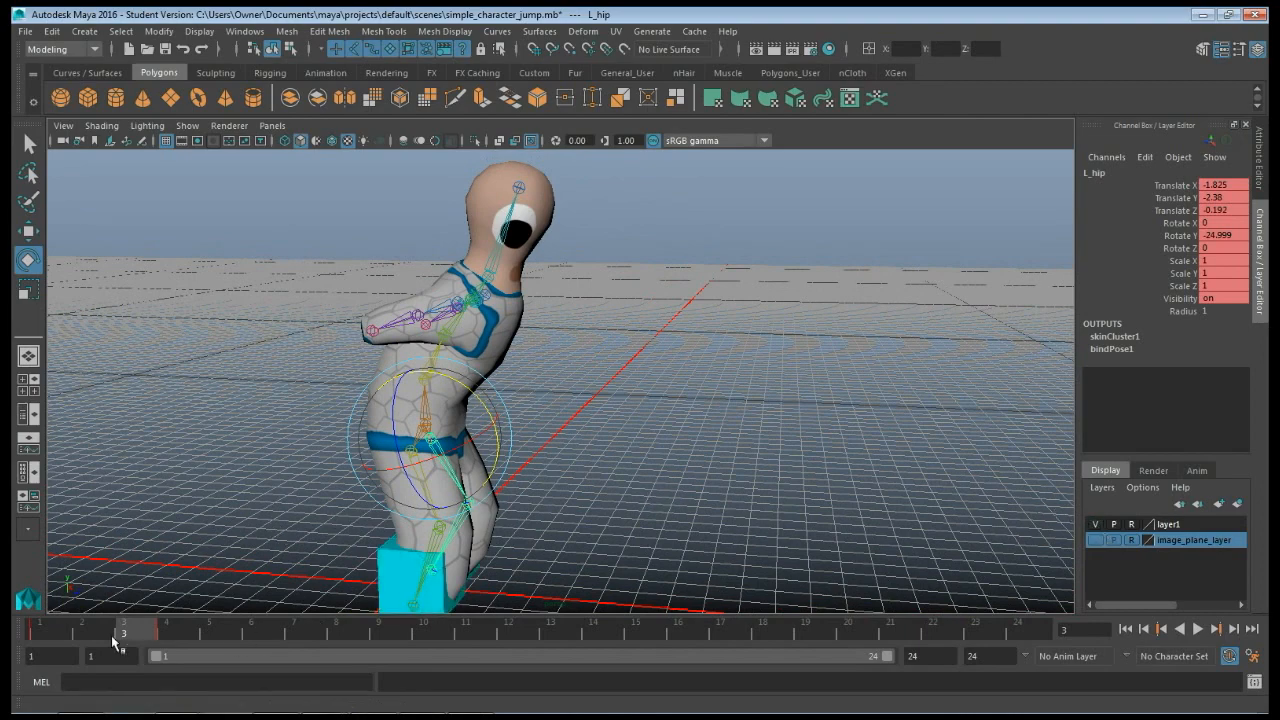
drag(66, 627, 165, 630)
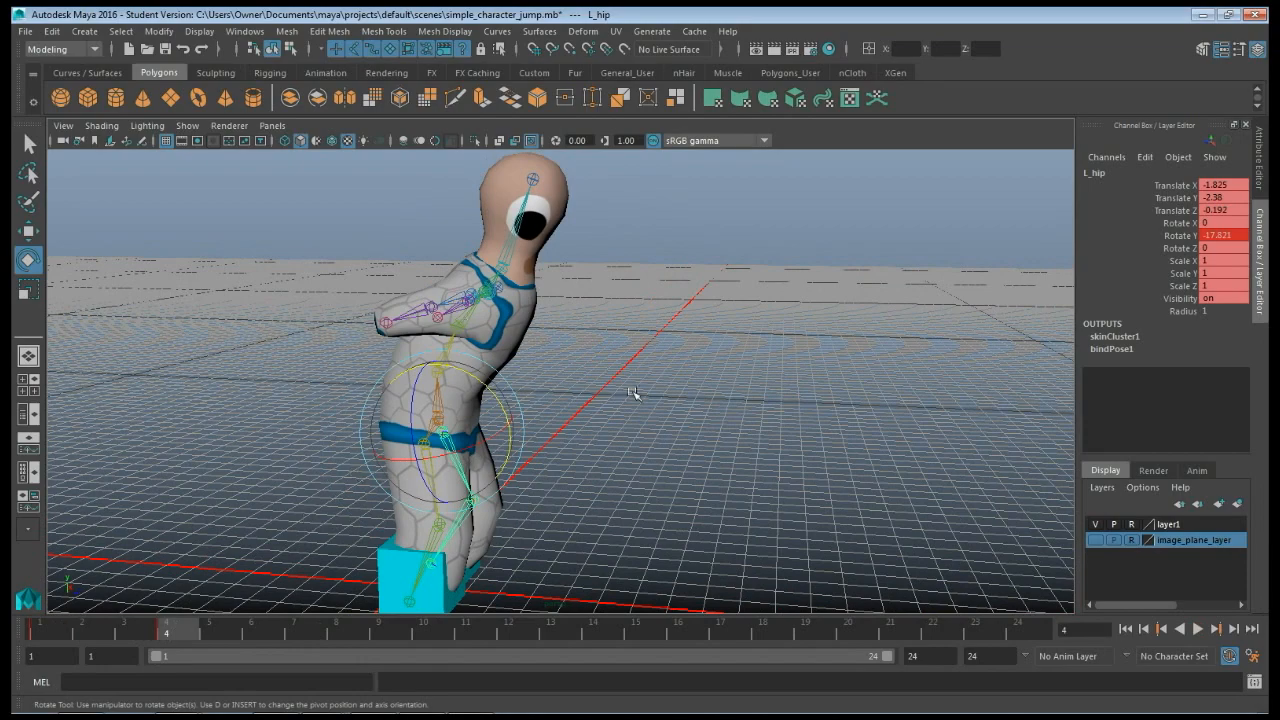
At frame 4, swing the right arm forward by rotating the right shoulder to about -60.3, 40.8, -50.4 in X, Y and Z.
alt+drag(565, 340, 470, 362)
click(449, 345)
alt+drag(600, 428, 525, 423)
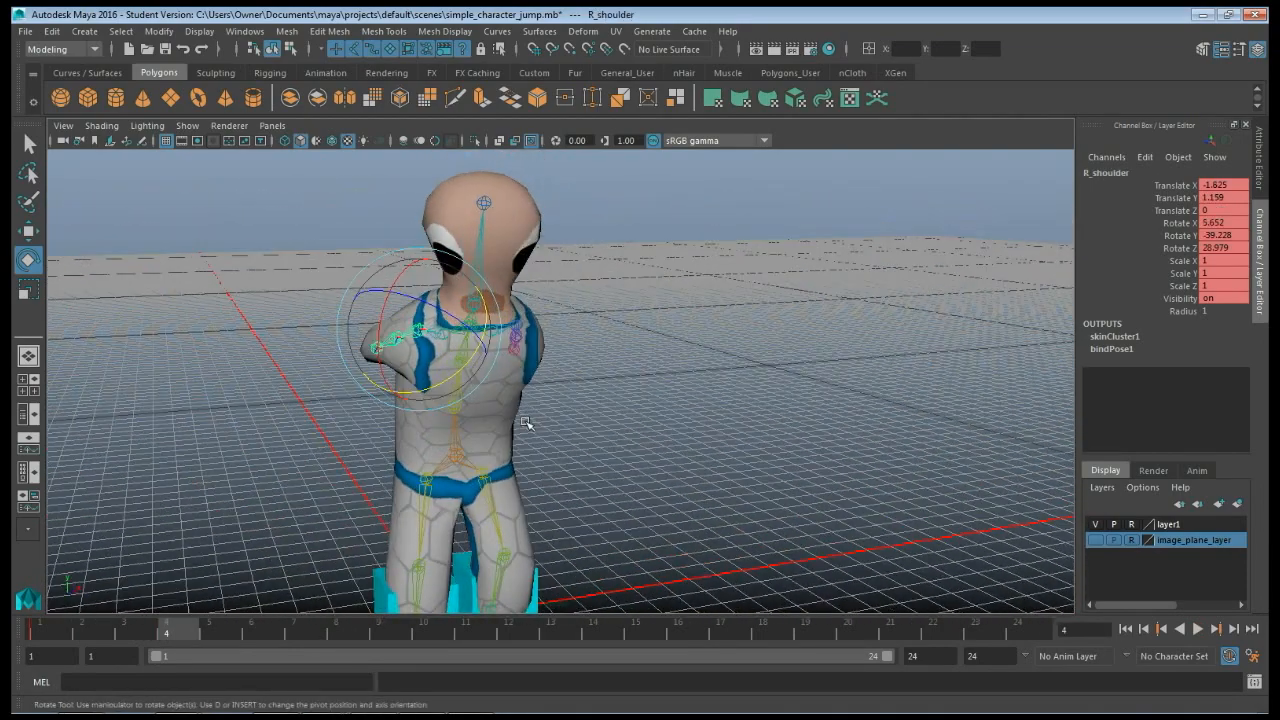
drag(425, 389, 509, 354)
alt+drag(368, 468, 406, 434)
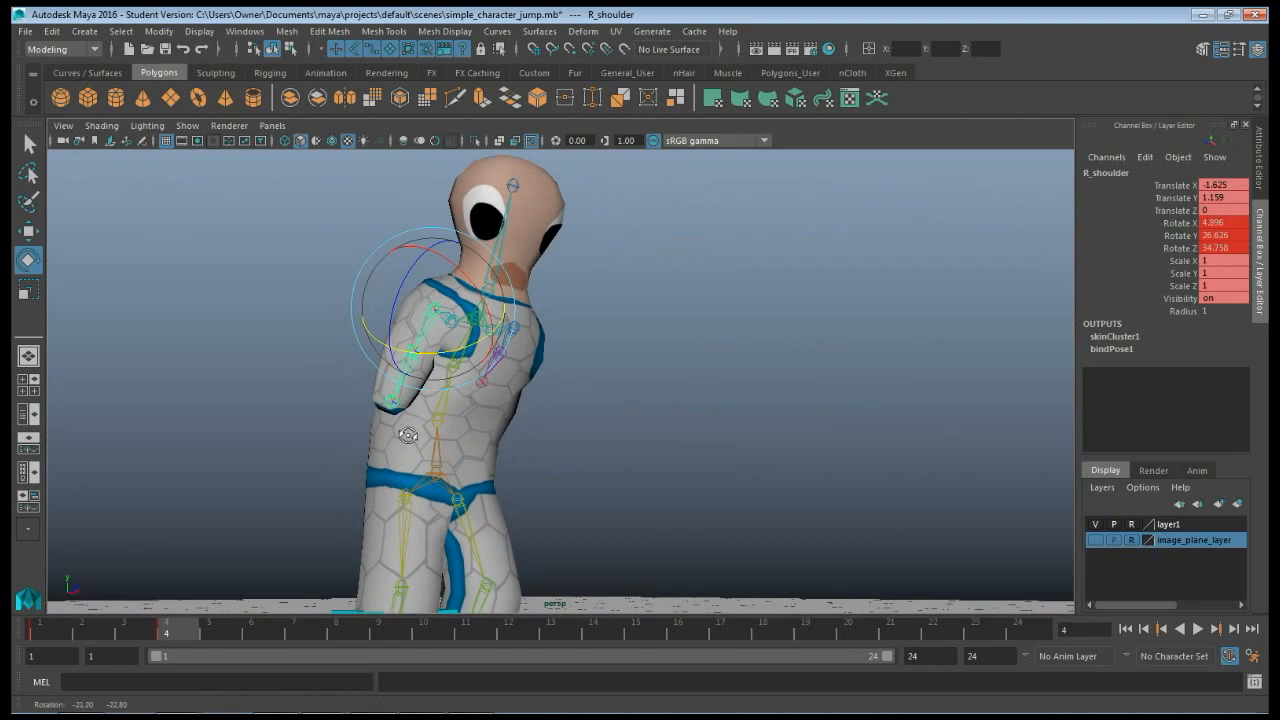
drag(405, 278, 460, 335)
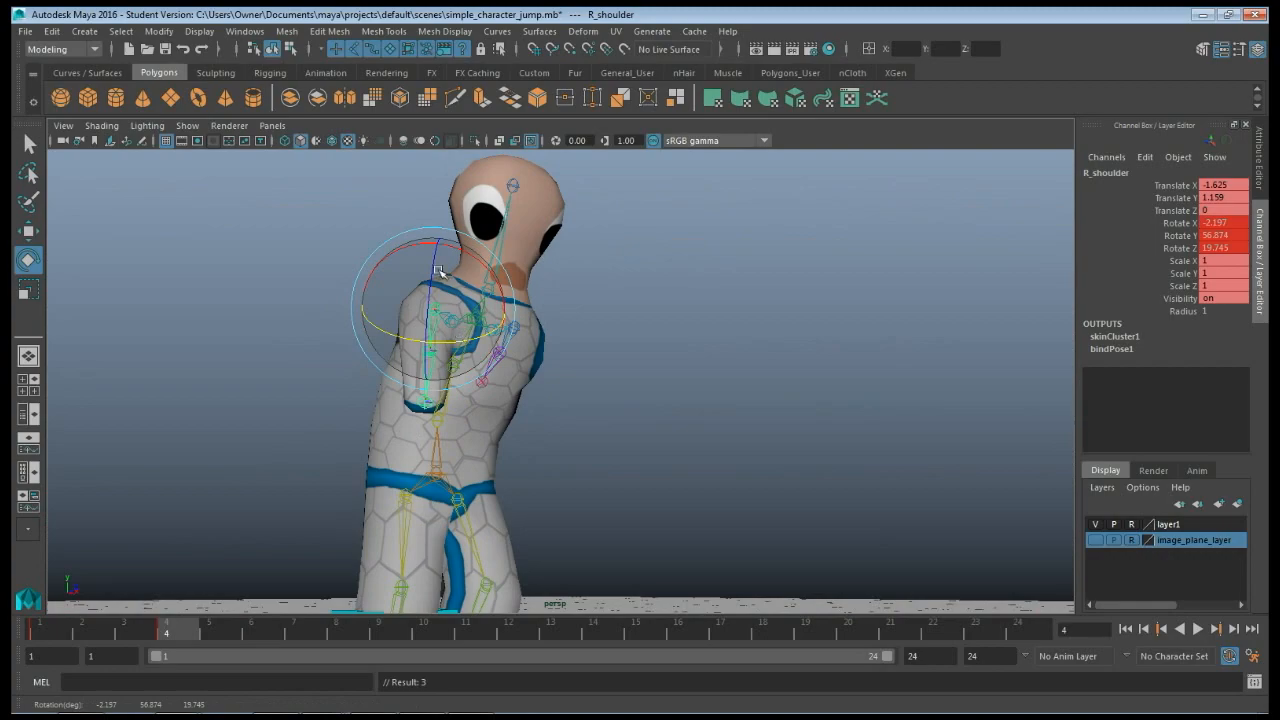
drag(440, 271, 417, 245)
alt+drag(286, 303, 422, 359)
alt+drag(537, 413, 502, 366)
drag(388, 315, 393, 288)
Swing the left arm forward at frame 4 by rotating the left shoulder to about -61.3, -54.2, 50.1 in X, Y and Z.
alt+drag(308, 338, 300, 366)
click(560, 333)
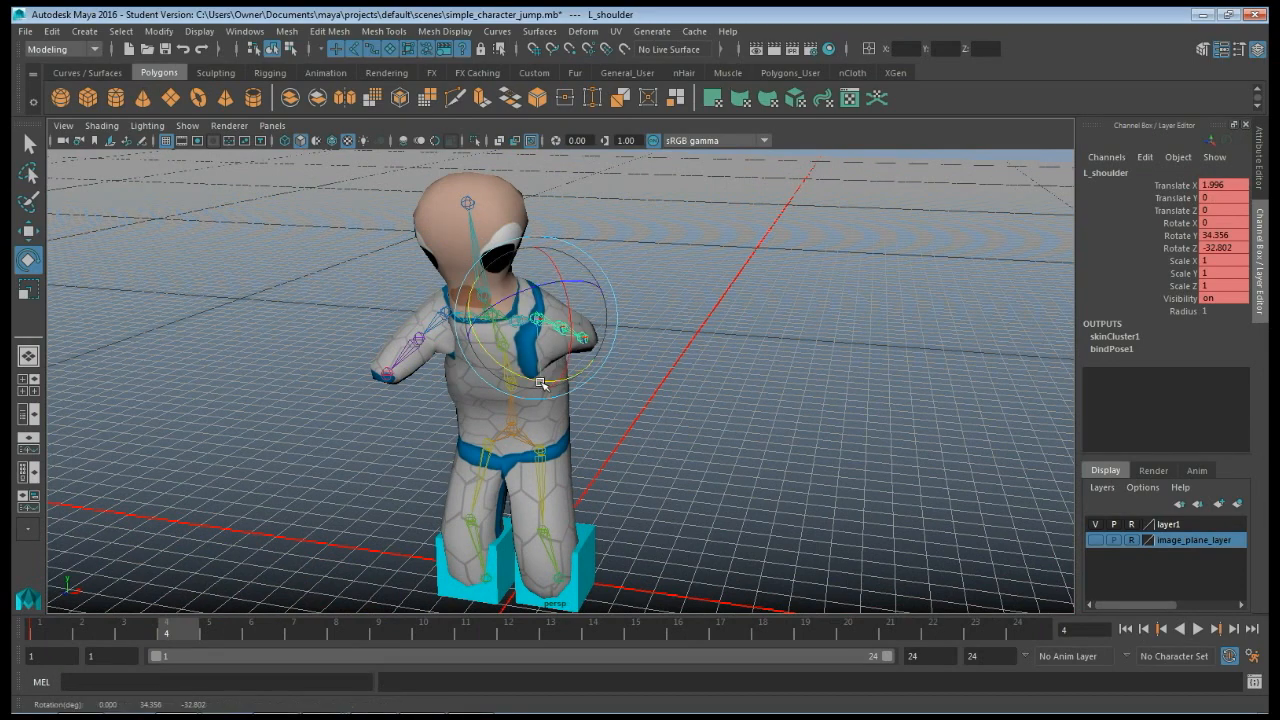
drag(577, 360, 407, 342)
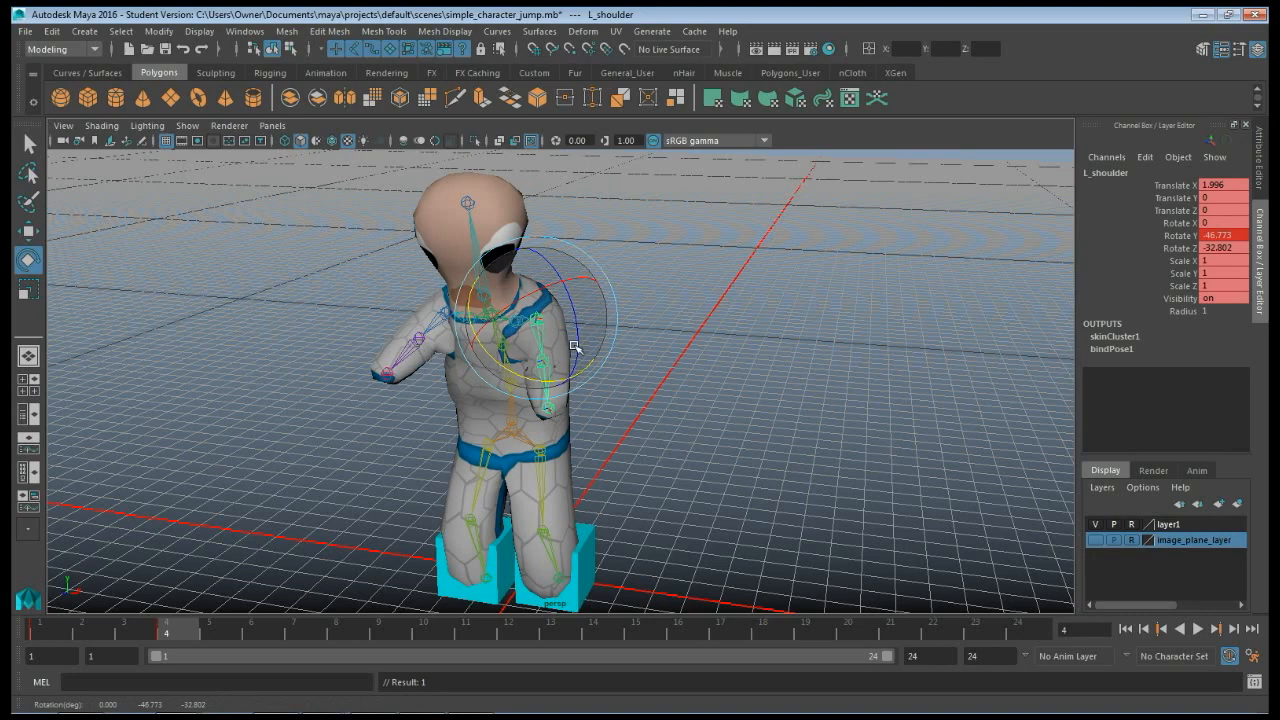
drag(576, 346, 408, 340)
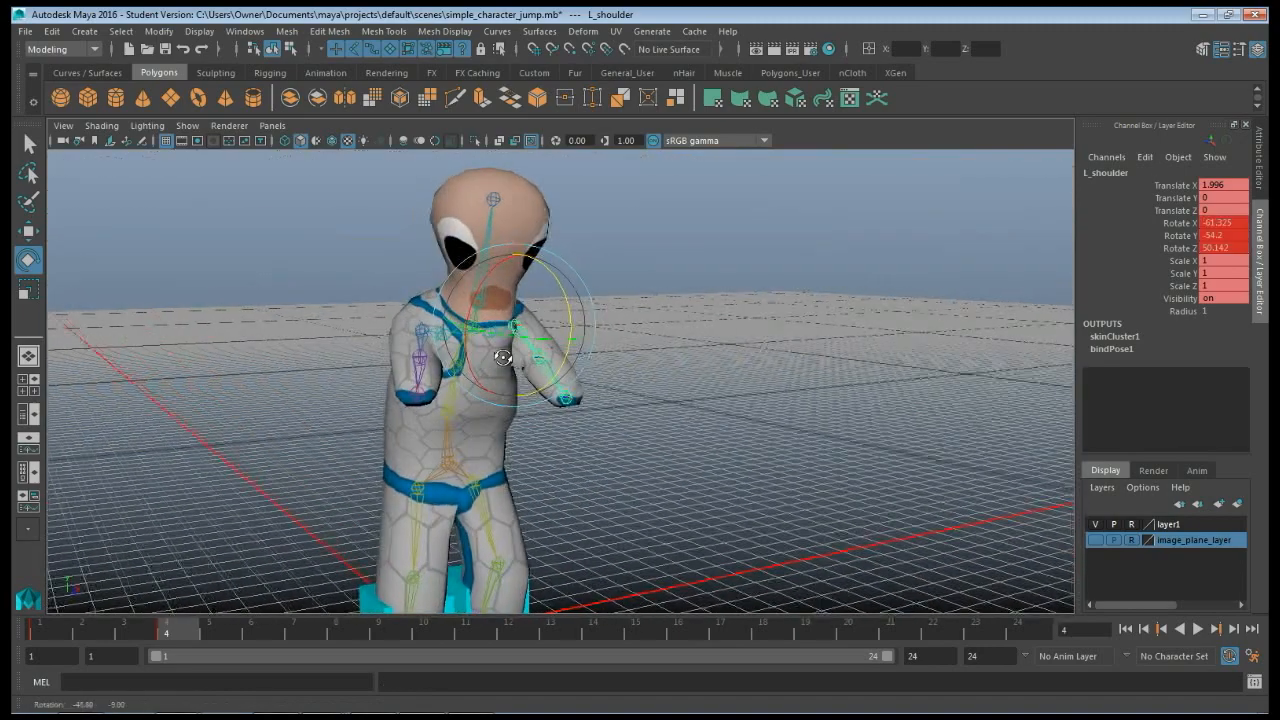
Select the right shoulder and review its arm swing between frames 1 and 4 from the side.
click(418, 336)
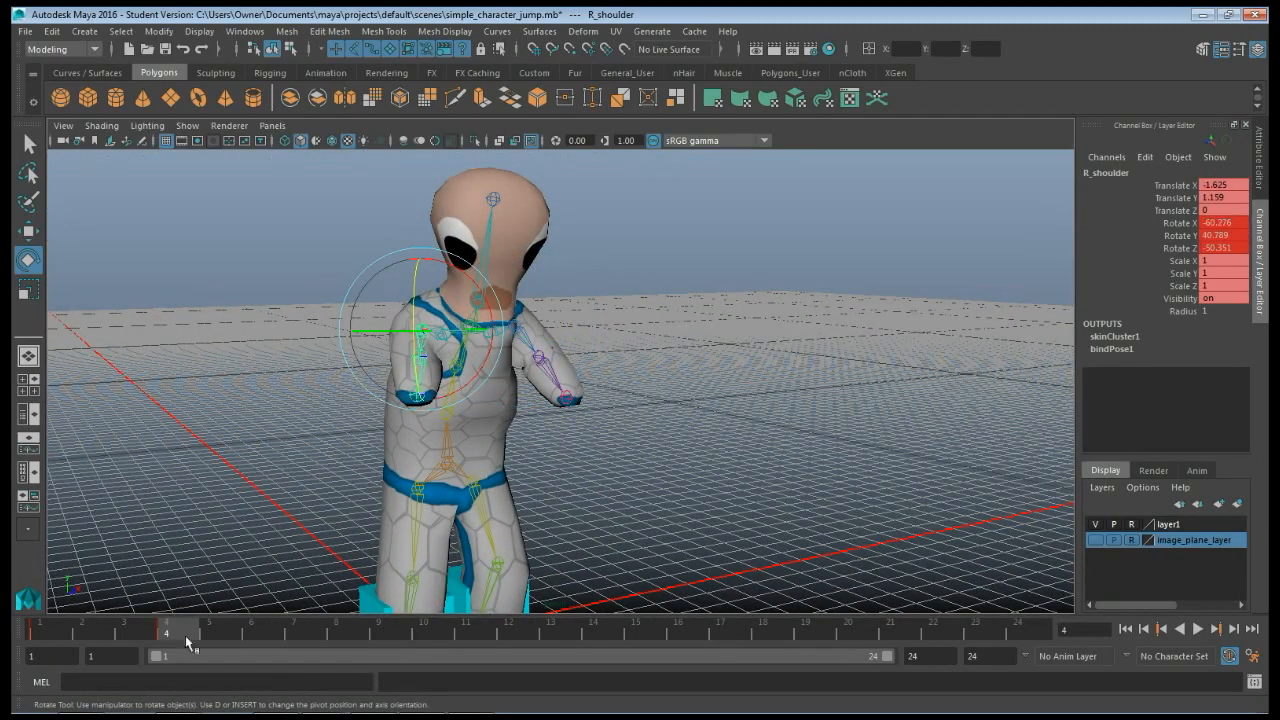
drag(142, 630, 57, 605)
alt+drag(210, 508, 300, 500)
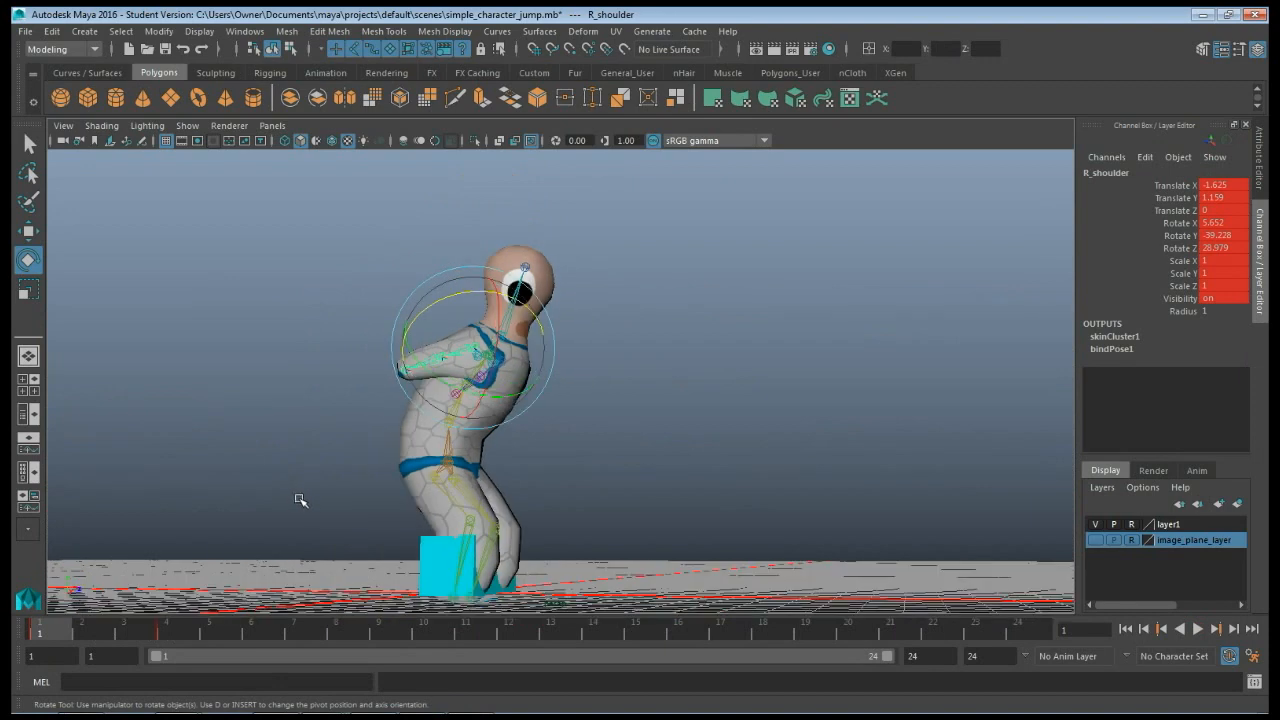
alt+drag(296, 430, 305, 451)
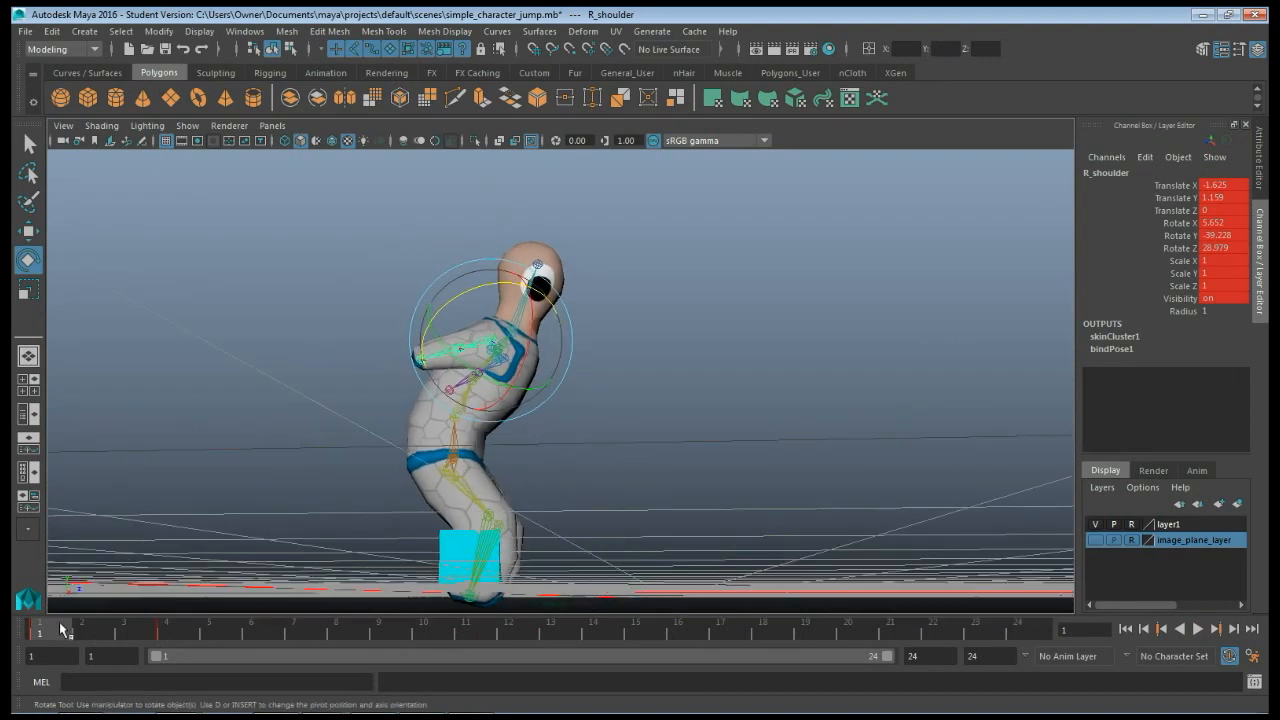
mouse_move(60, 628)
mouse_down()
mouse_move(165, 630)
mouse_move(39, 630)
mouse_up()
mouse_move(71, 632)
mouse_down()
mouse_move(88, 640)
mouse_move(56, 635)
mouse_up()
Key the right shoulder at frame 2 and rotate the arm lower, closer to the body.
drag(68, 632, 101, 633)
alt+drag(690, 510, 372, 365)
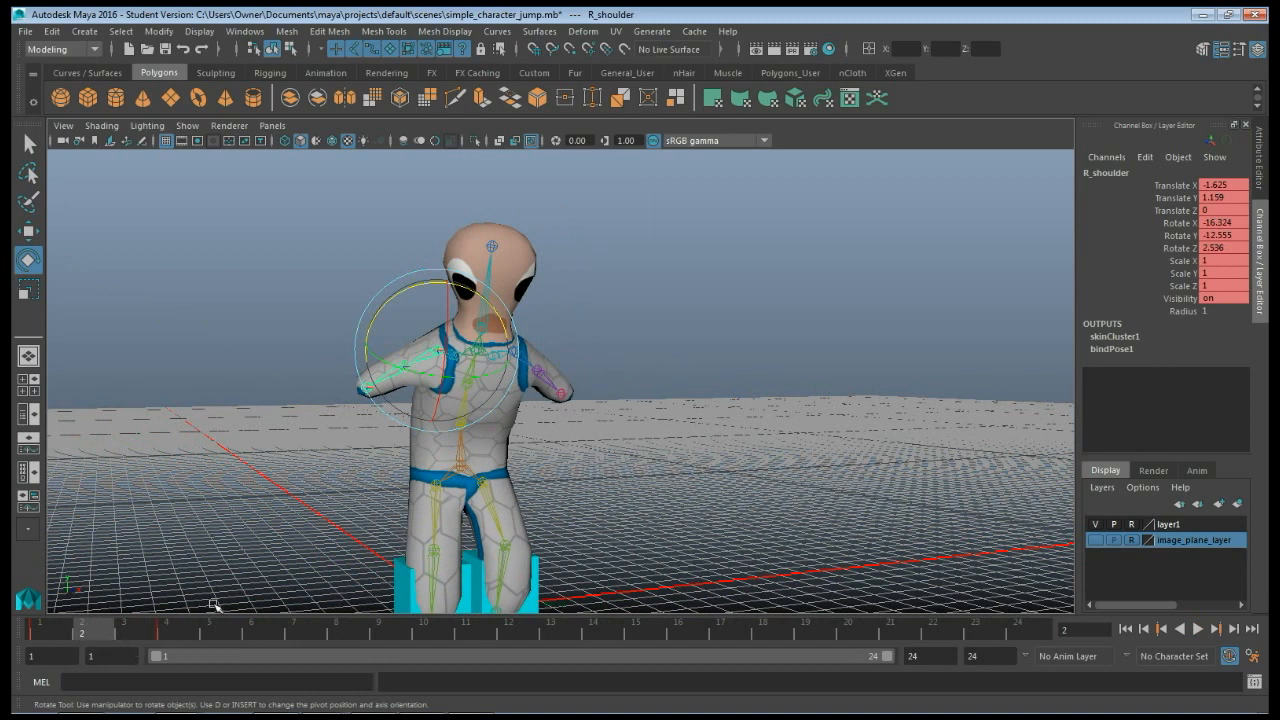
key(s)
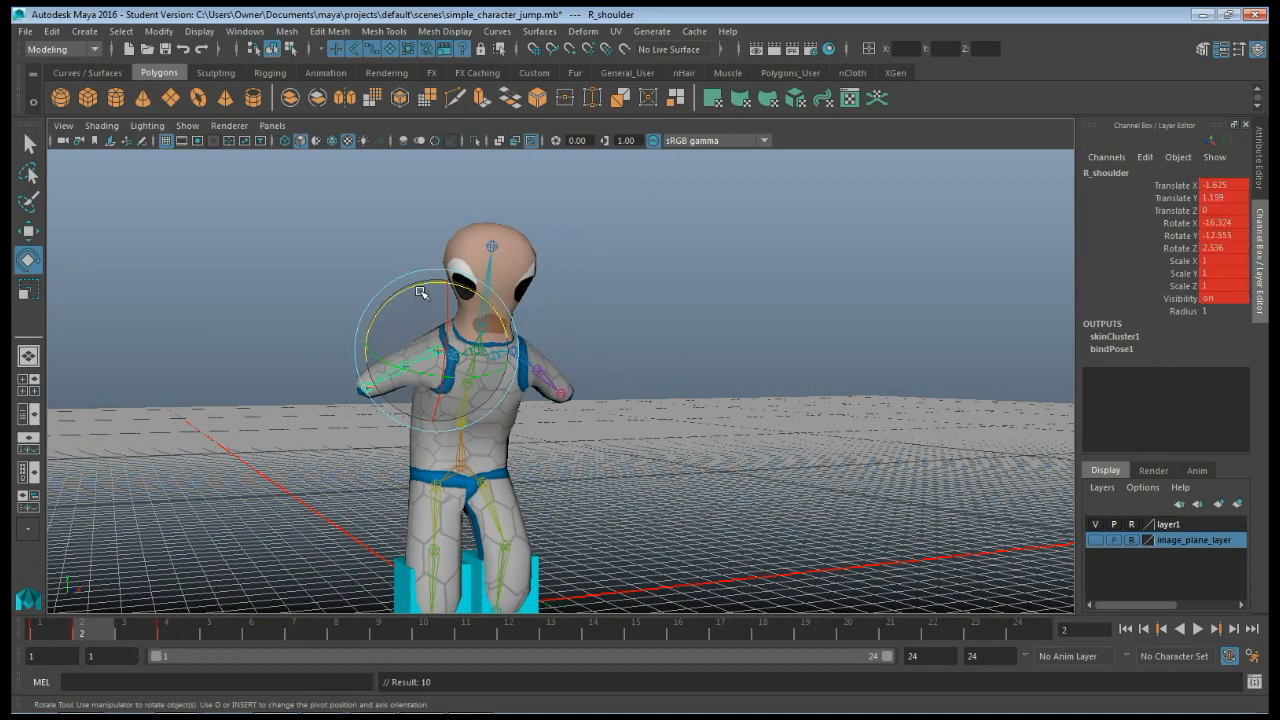
drag(421, 292, 555, 357)
At frame 2, lower the left arm by rotating the left shoulder to about -20.8, -2.6, -24.8 in X, Y and Z.
click(567, 357)
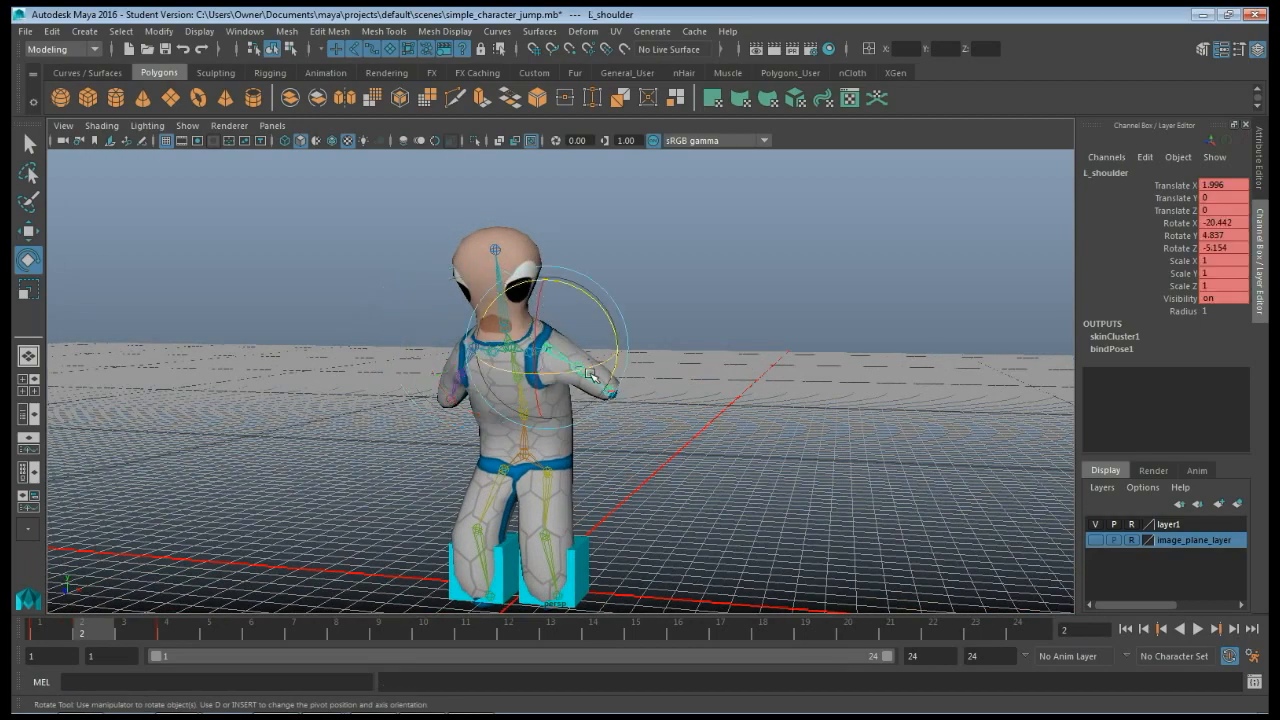
drag(565, 281, 589, 297)
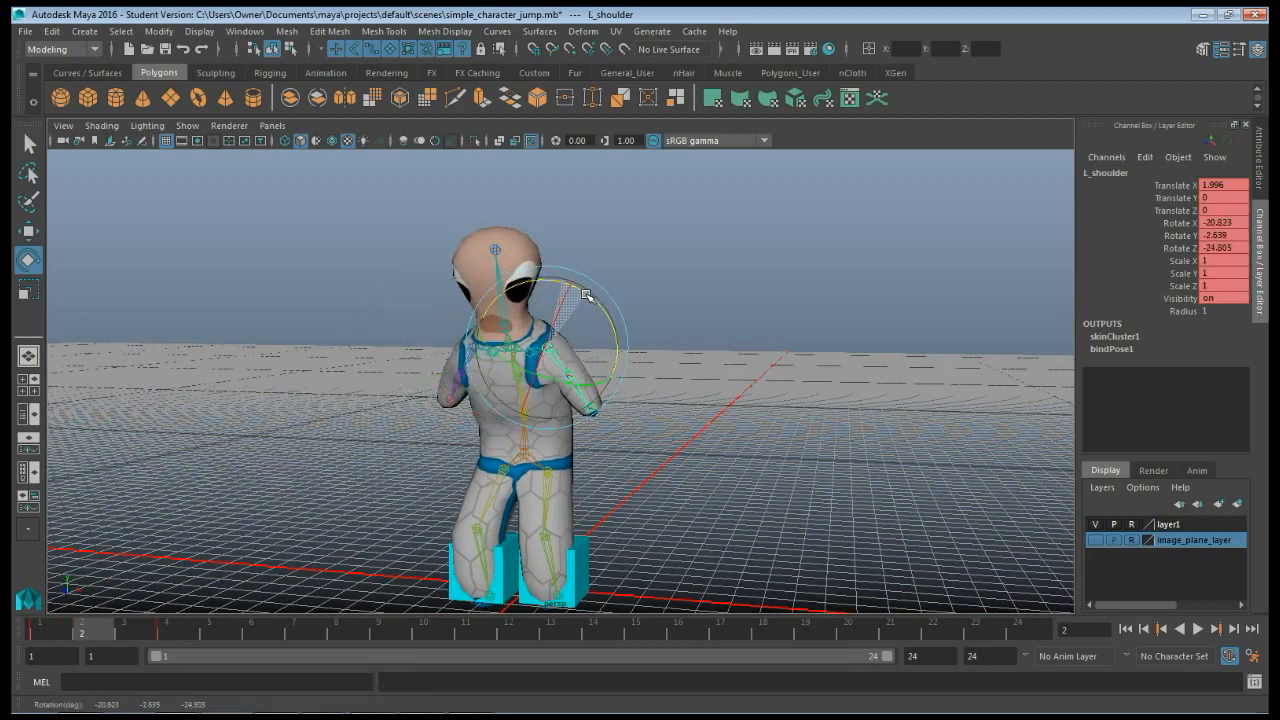
alt+drag(308, 427, 235, 440)
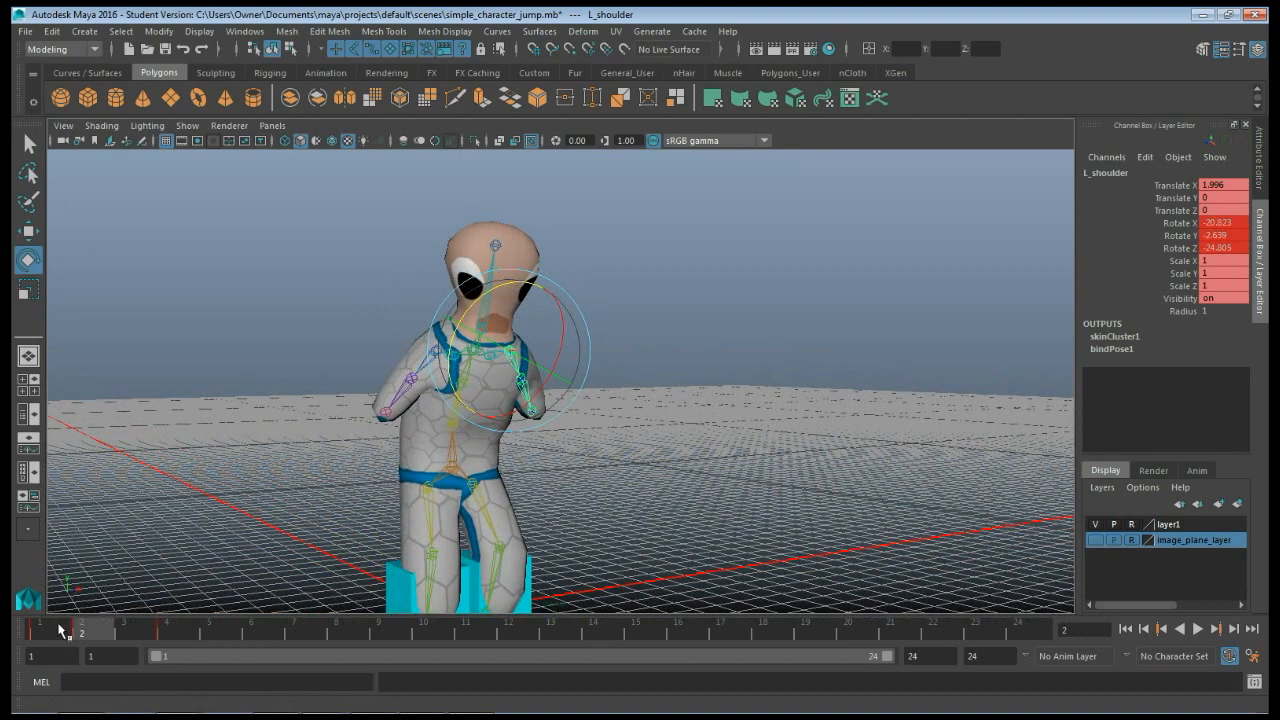
Review the arm swing, then at frame 4 rotate the left shoulder to about -95.7, -45.5, 48.7 in X, Y and Z.
key(alt+v)
drag(97, 627, 166, 626)
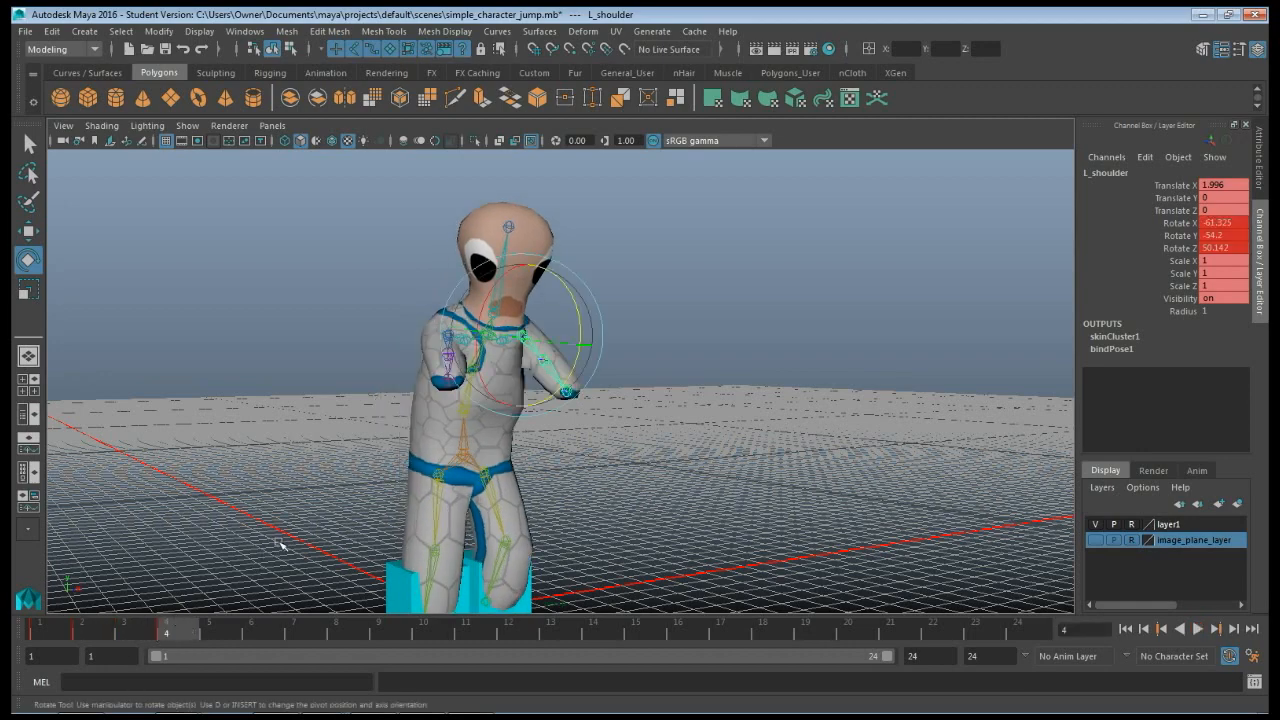
alt+drag(282, 545, 224, 543)
drag(465, 377, 558, 268)
drag(573, 316, 580, 314)
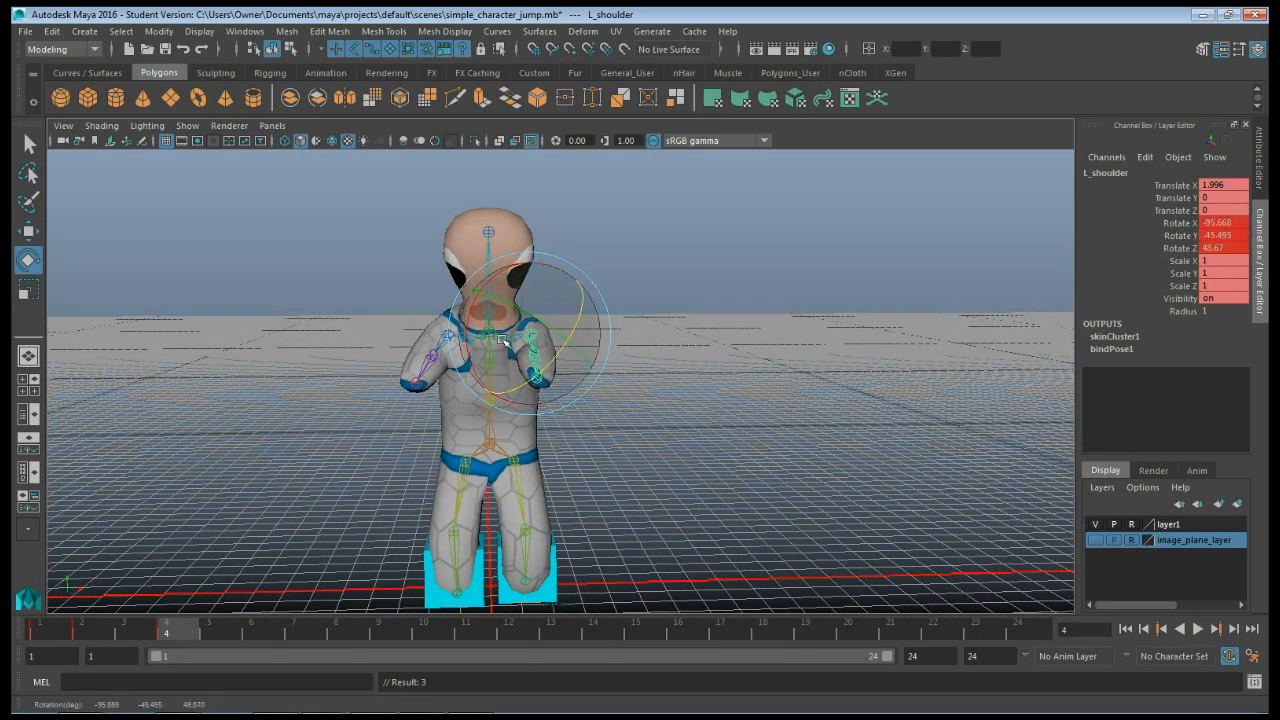
Rotate the right shoulder to about -87.8 in X at frame 4, turning the arm inward to match the left.
click(441, 344)
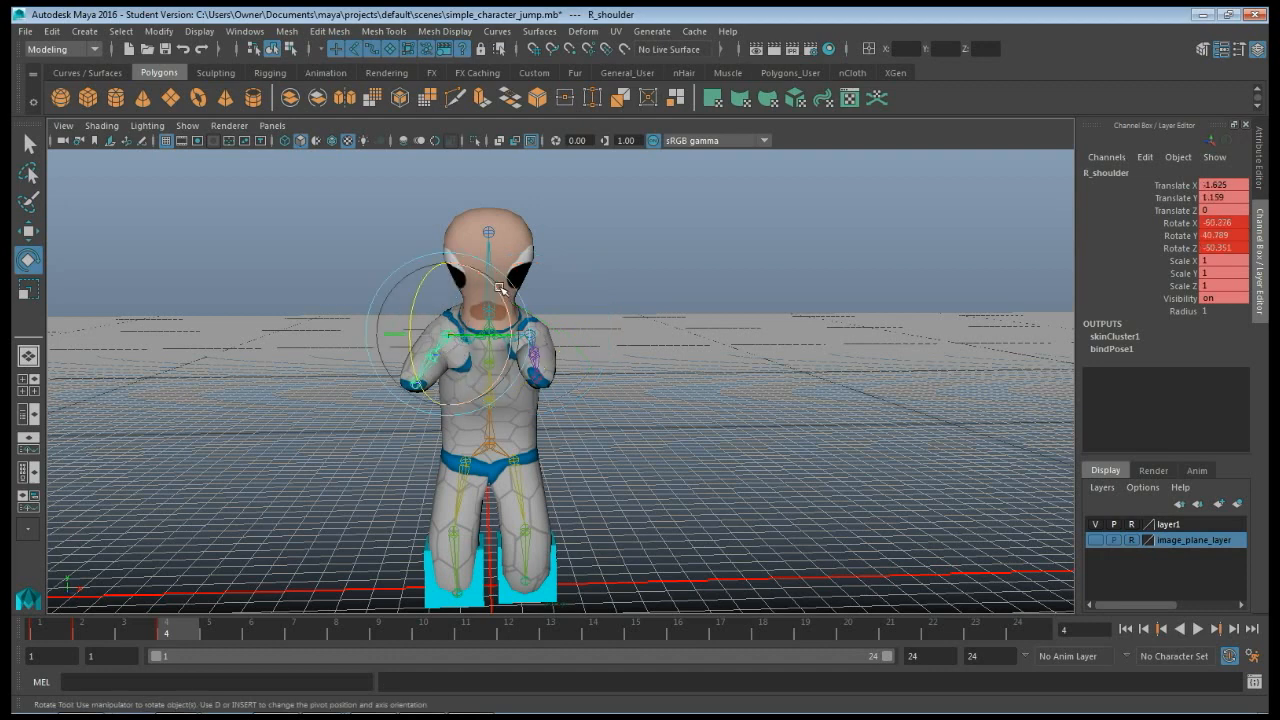
drag(499, 293, 476, 269)
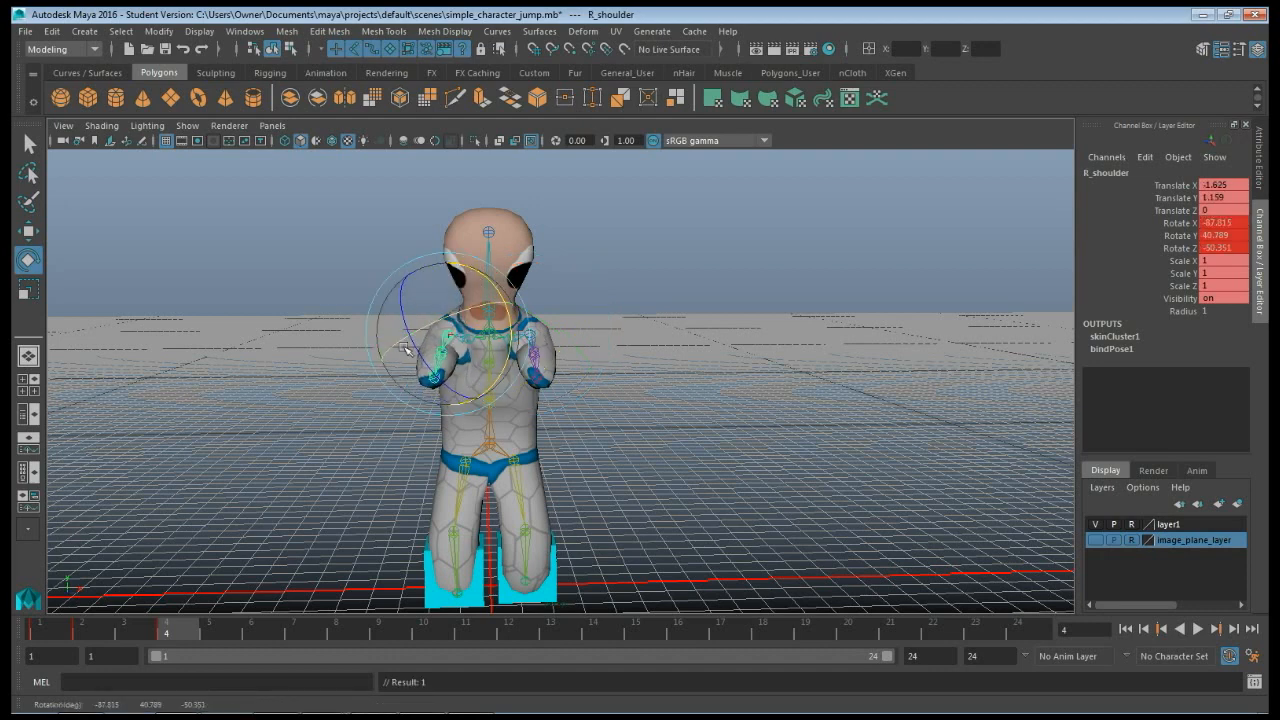
Review the arm swing, then at frame 4 rotate the two spine joints to straighten the torso, with spine2 at about -6.5 in Y.
click(116, 634)
key(alt+v)
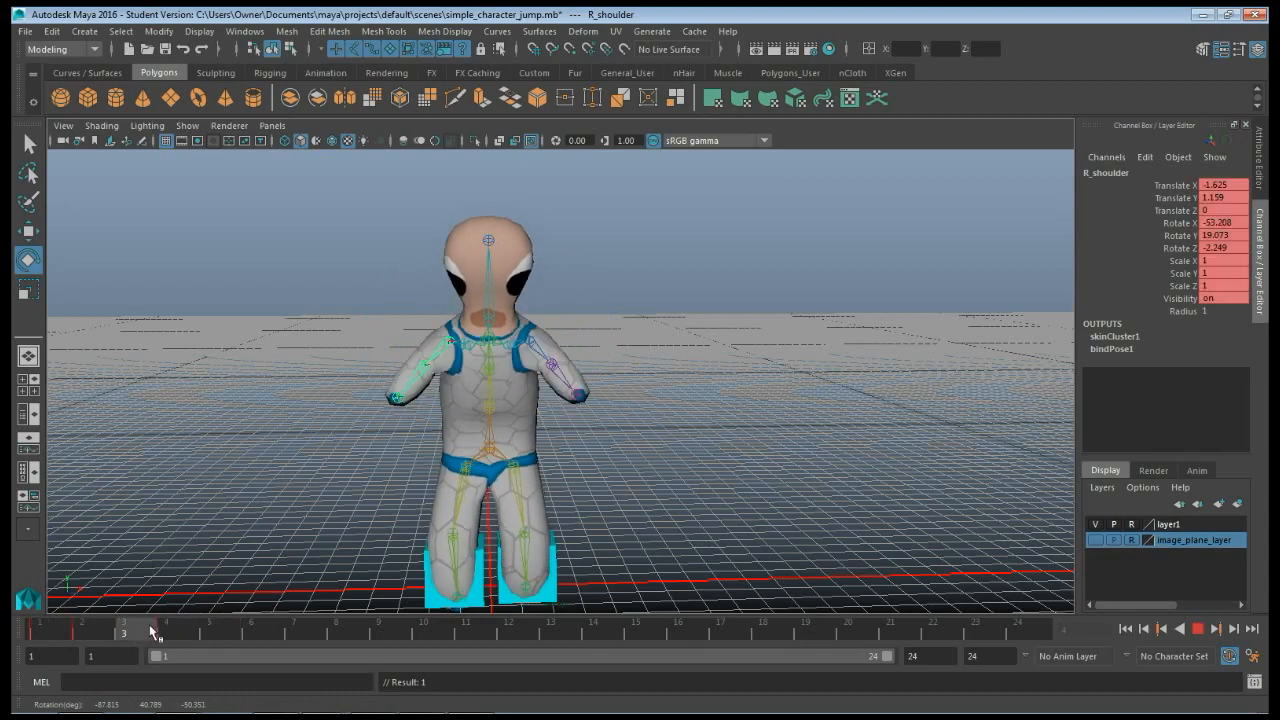
alt+drag(262, 515, 372, 489)
scroll(348, 499, down, 2)
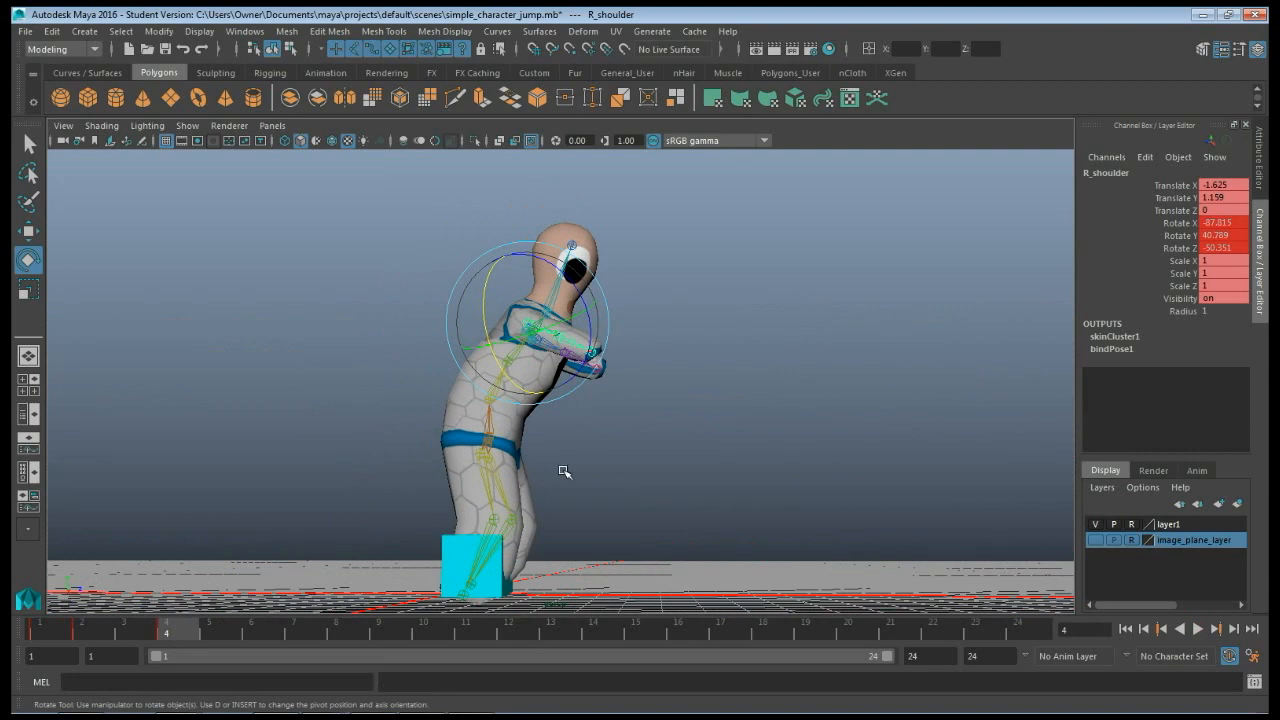
click(484, 403)
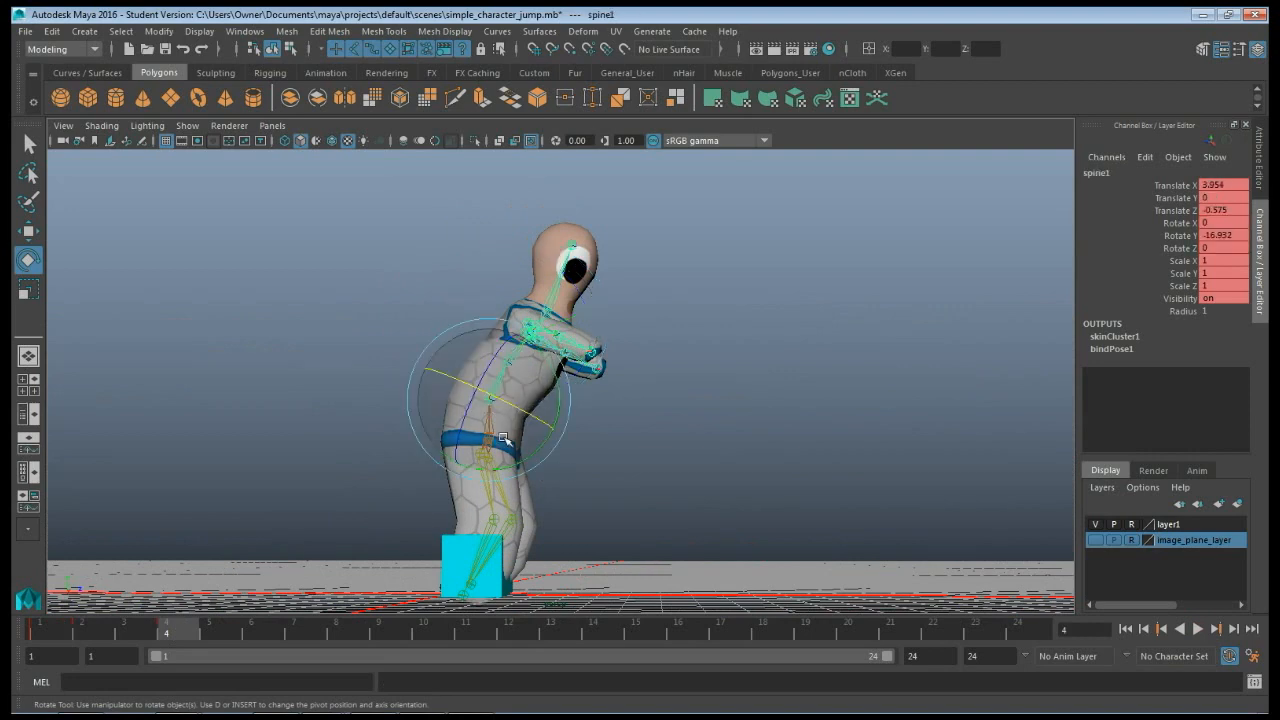
drag(556, 393, 572, 368)
click(534, 364)
click(511, 351)
At frame 5, lift the character off the cubes by moving the pelvis to about 26.2 in Translate Y.
mouse_move(124, 629)
mouse_down()
mouse_move(95, 629)
mouse_move(267, 629)
mouse_move(209, 631)
mouse_move(257, 630)
mouse_move(237, 634)
mouse_up()
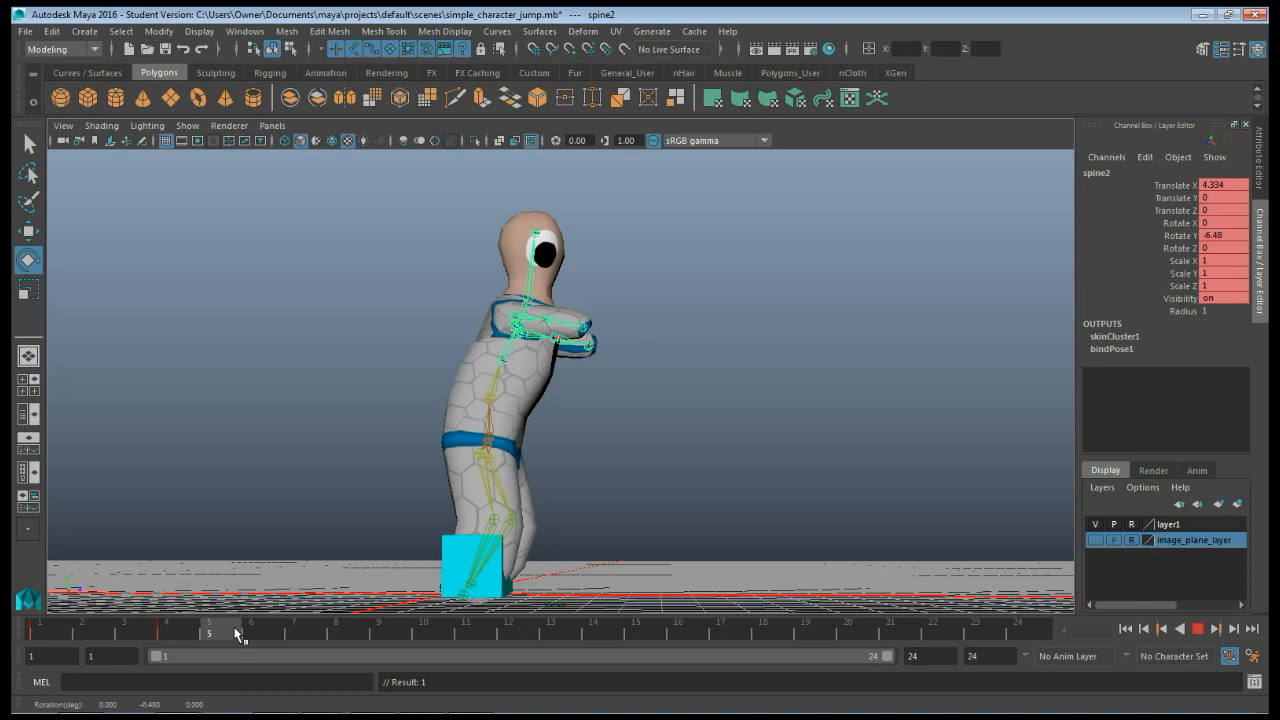
mouse_move(235, 634)
mouse_down()
mouse_move(62, 632)
mouse_move(237, 634)
mouse_up()
click(602, 495)
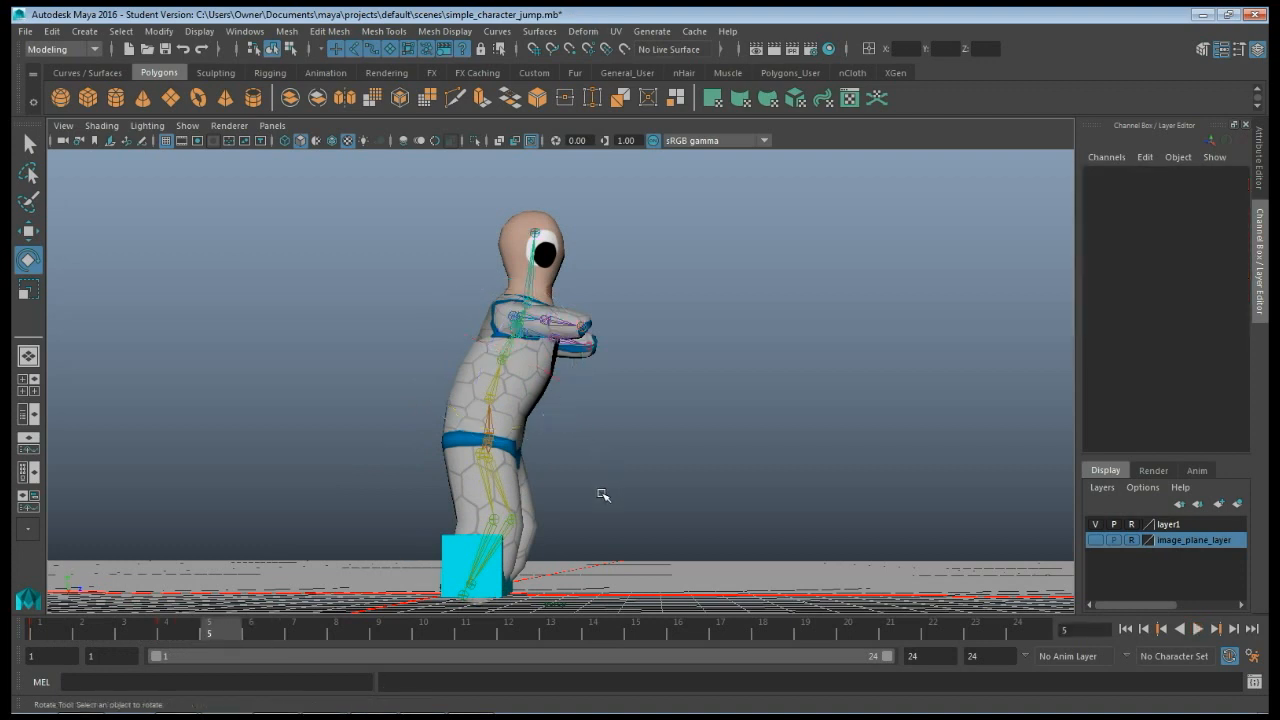
click(490, 452)
key(w)
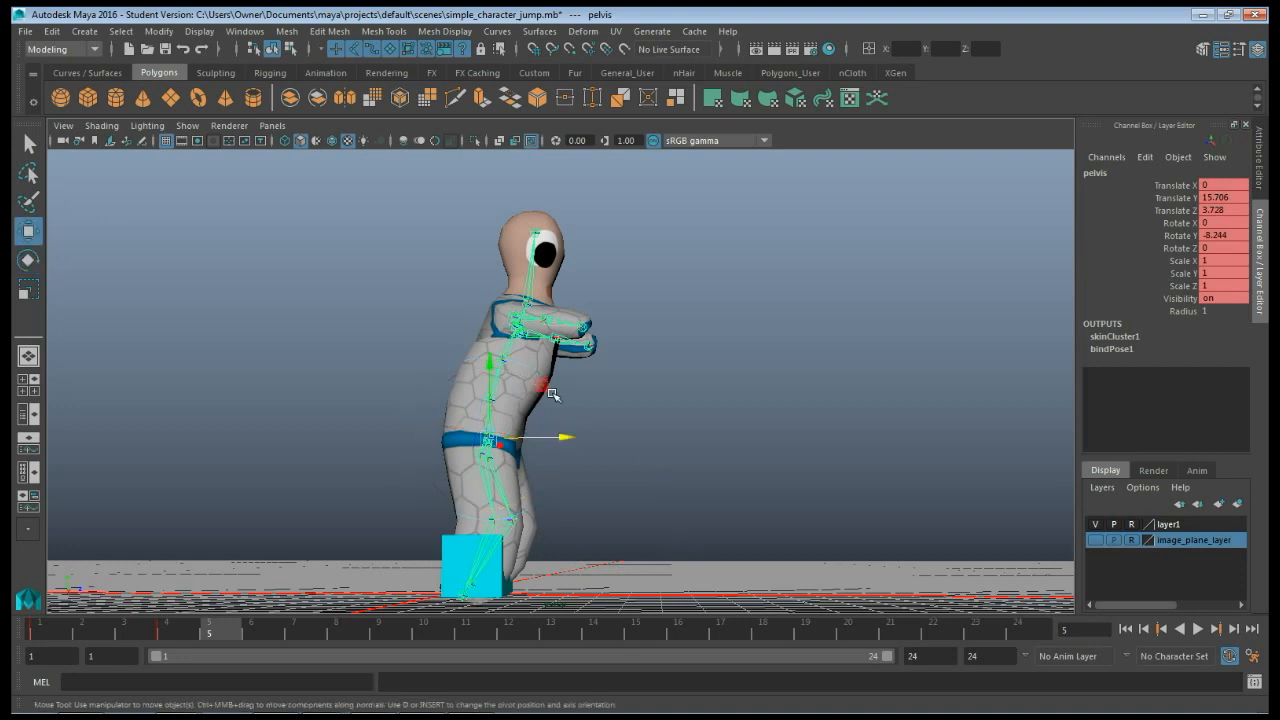
drag(492, 371, 500, 418)
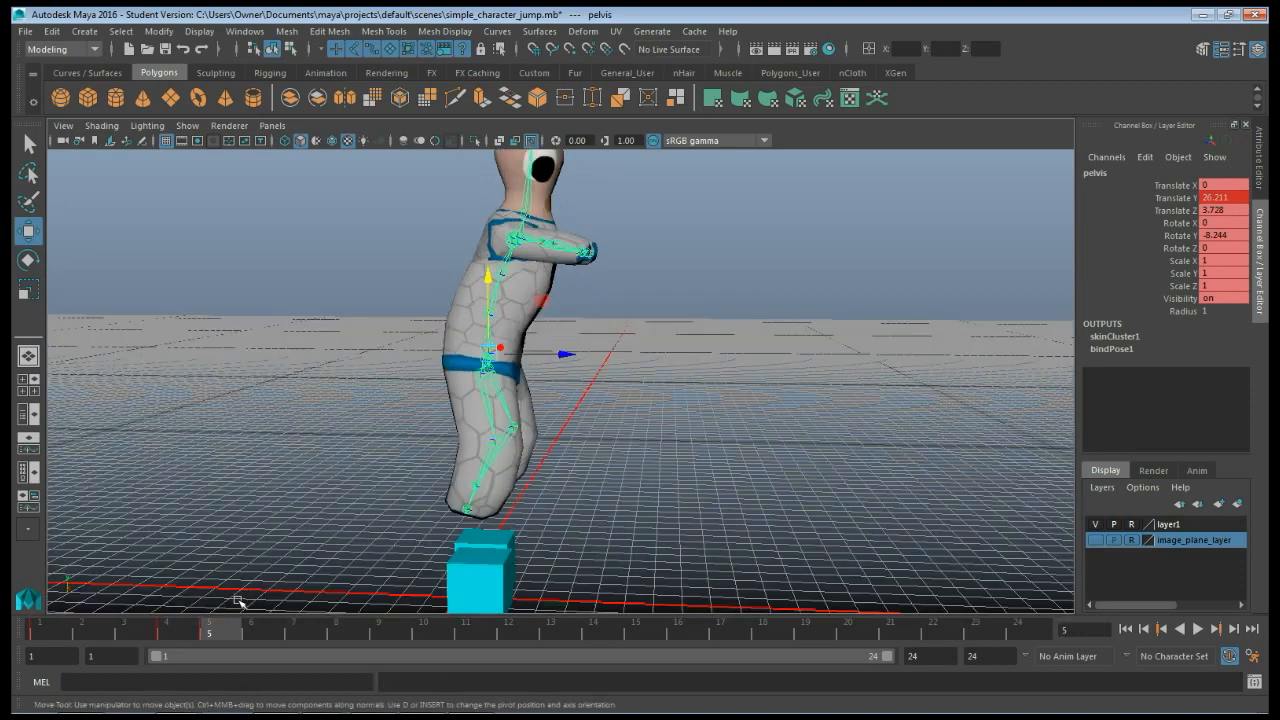
Preview the lift-off, then rotate the pelvis to about -0.8 in Y at frame 5, tipping the body upright.
key(alt+v)
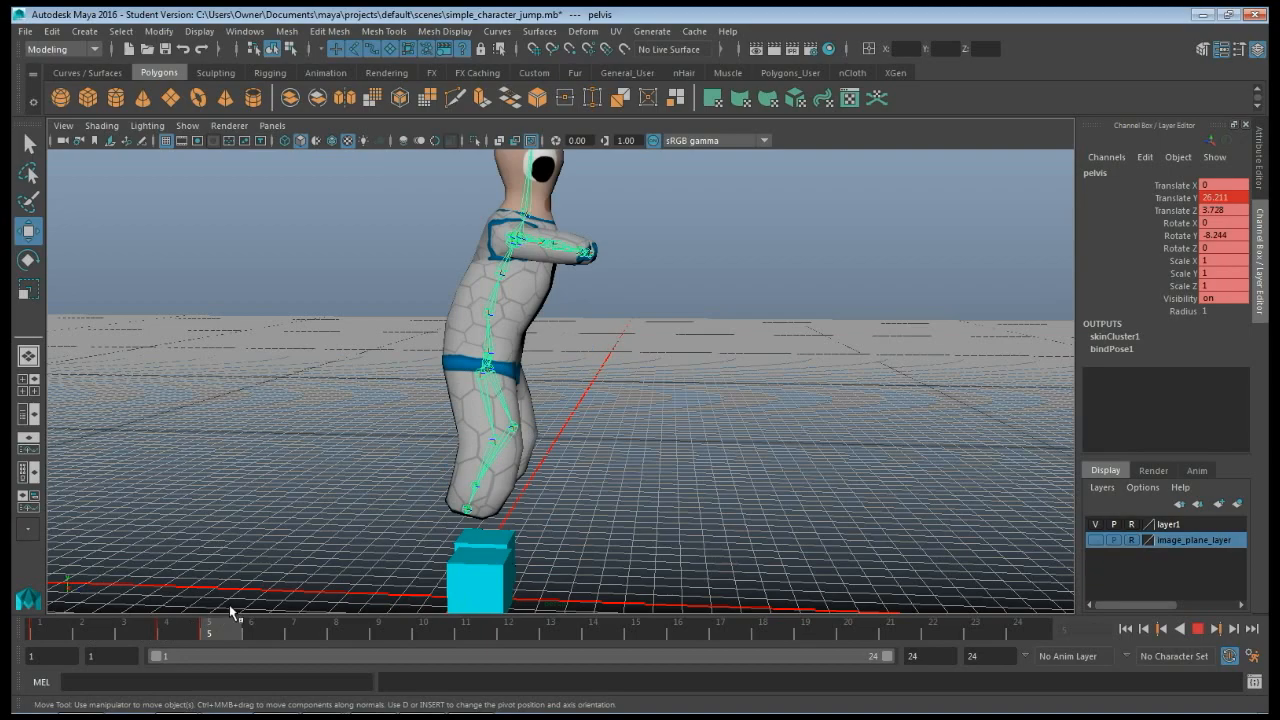
key(alt+v)
scroll(571, 452, up, 2)
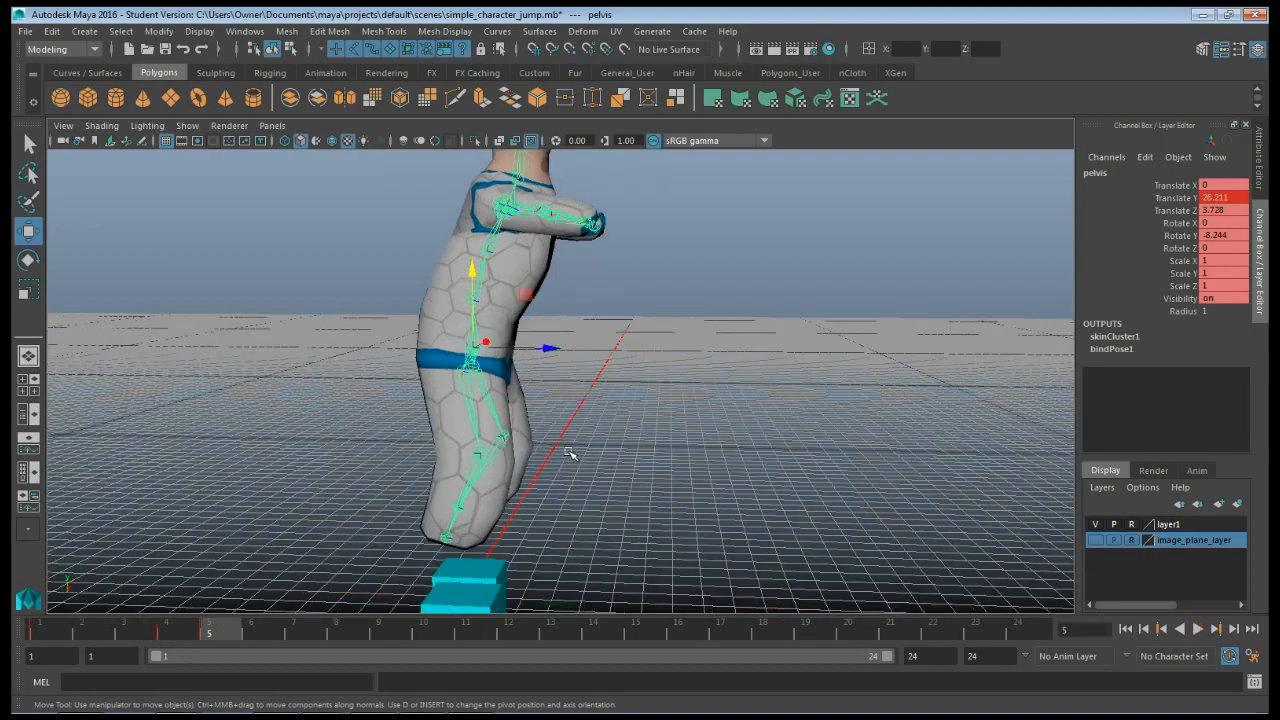
alt+drag(570, 451, 608, 362)
alt+middle_drag(608, 362, 615, 349)
alt+drag(615, 349, 617, 452)
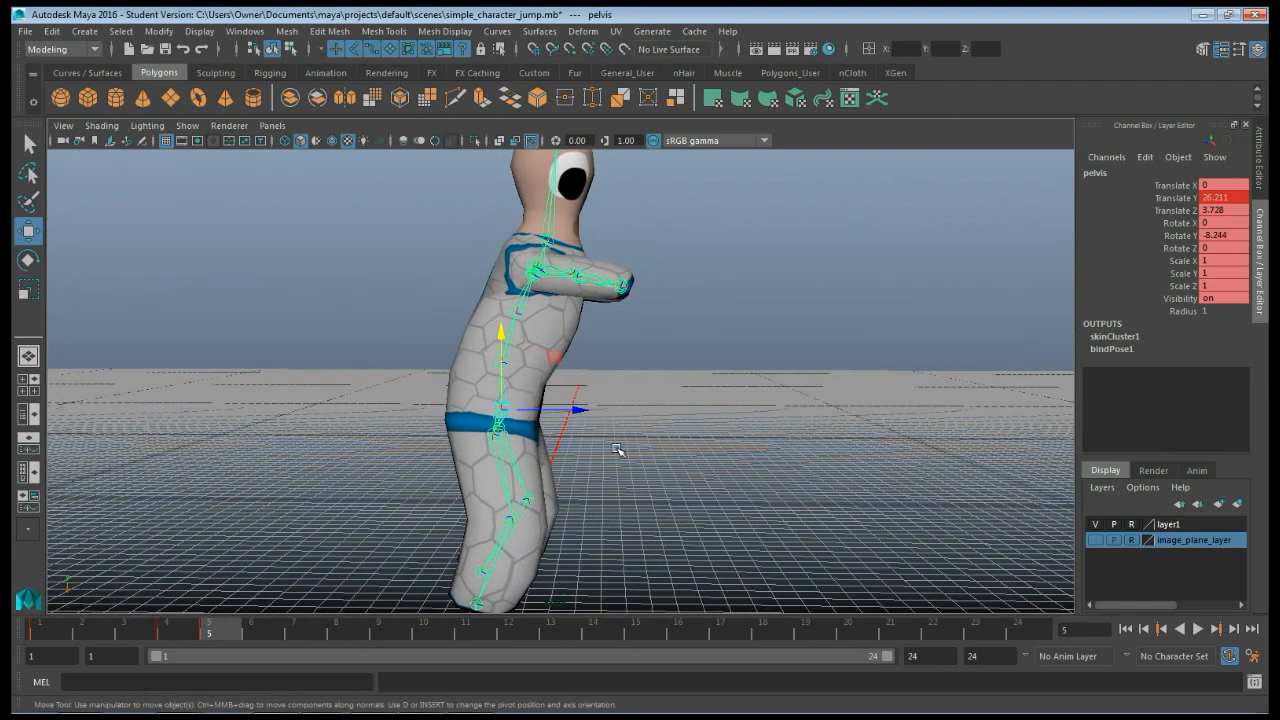
key(e)
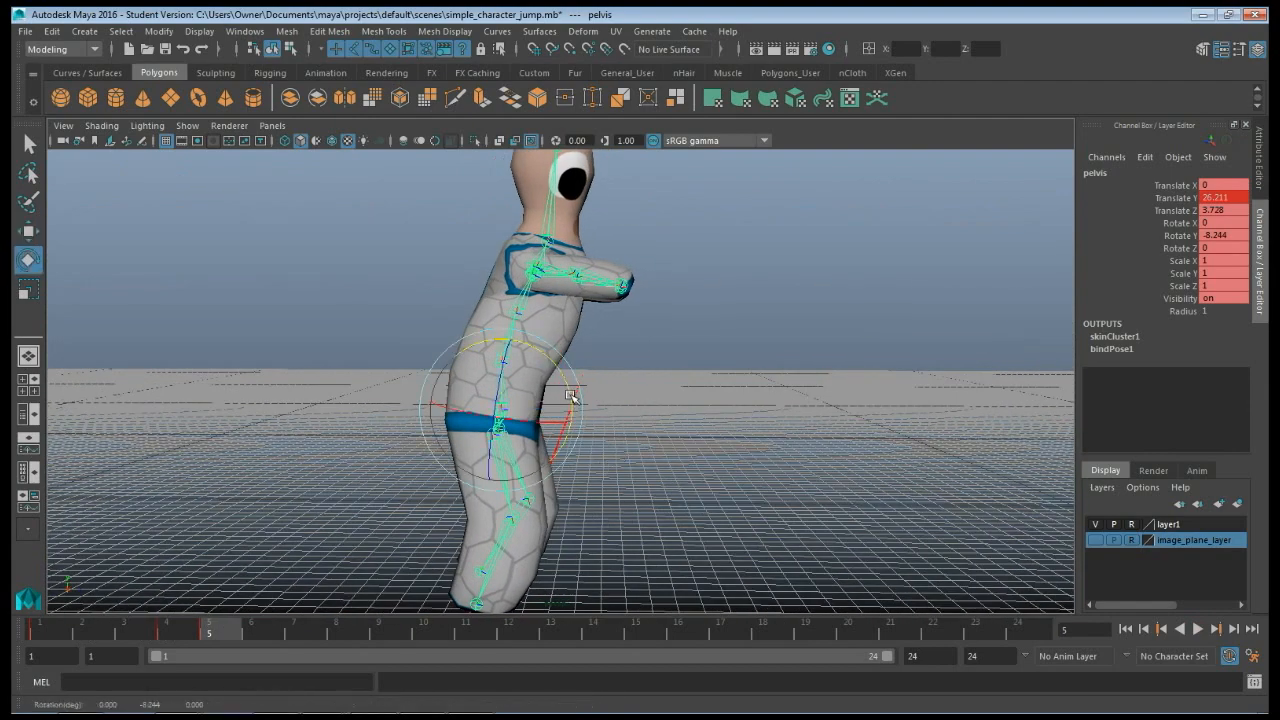
drag(568, 392, 571, 383)
key(shift+e)
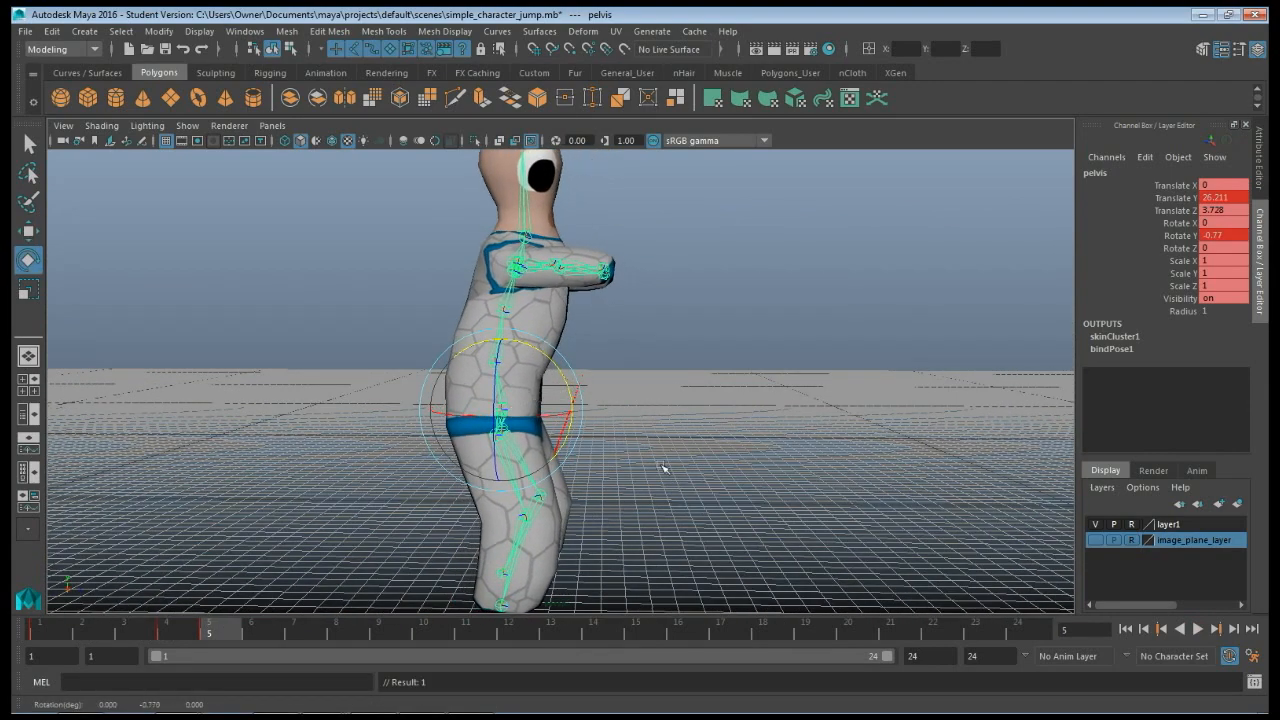
At frame 5, rotate the left hip to about 13.9 and the left knee to about -9.1 in Y.
click(644, 450)
click(518, 506)
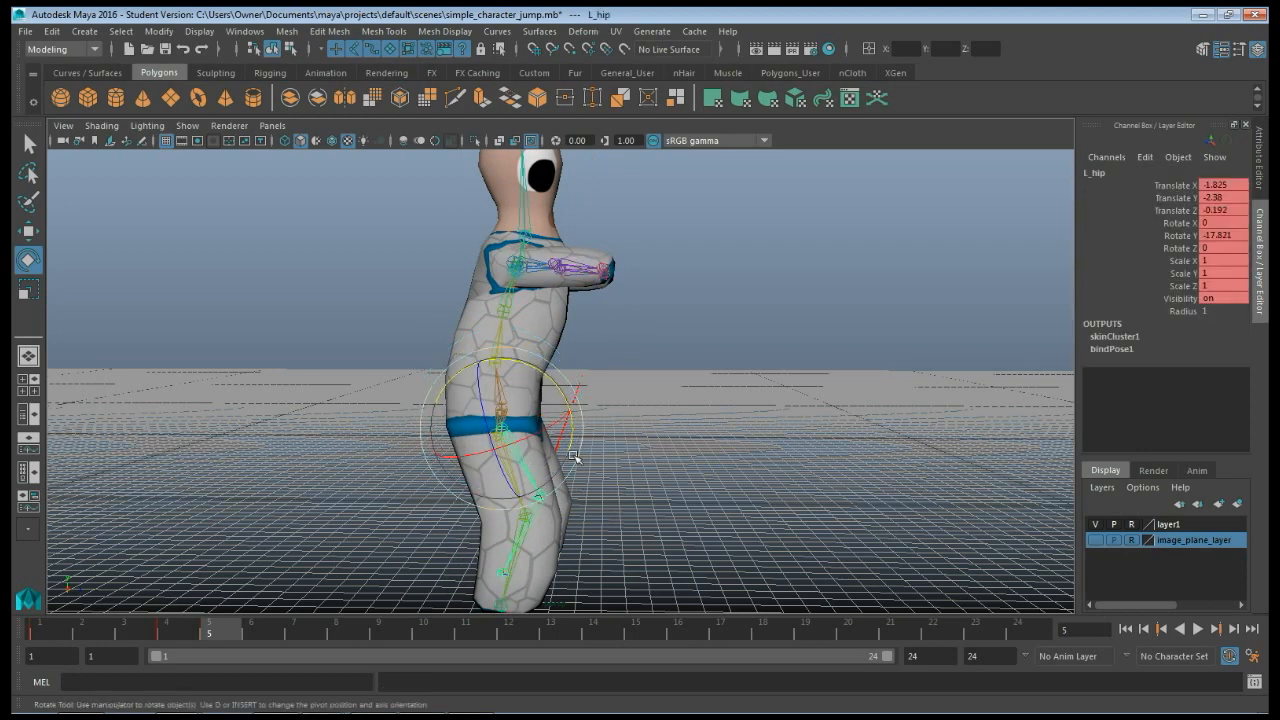
click(551, 378)
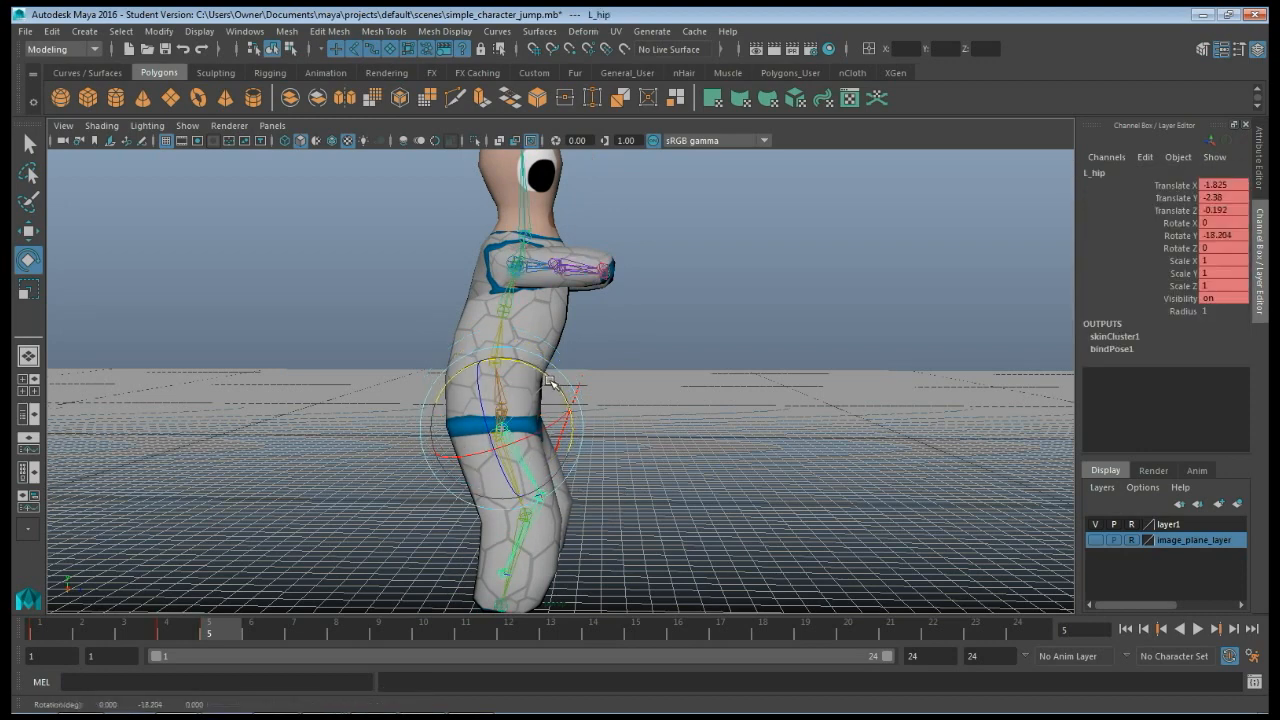
drag(549, 382, 556, 414)
key(shift+e)
click(500, 529)
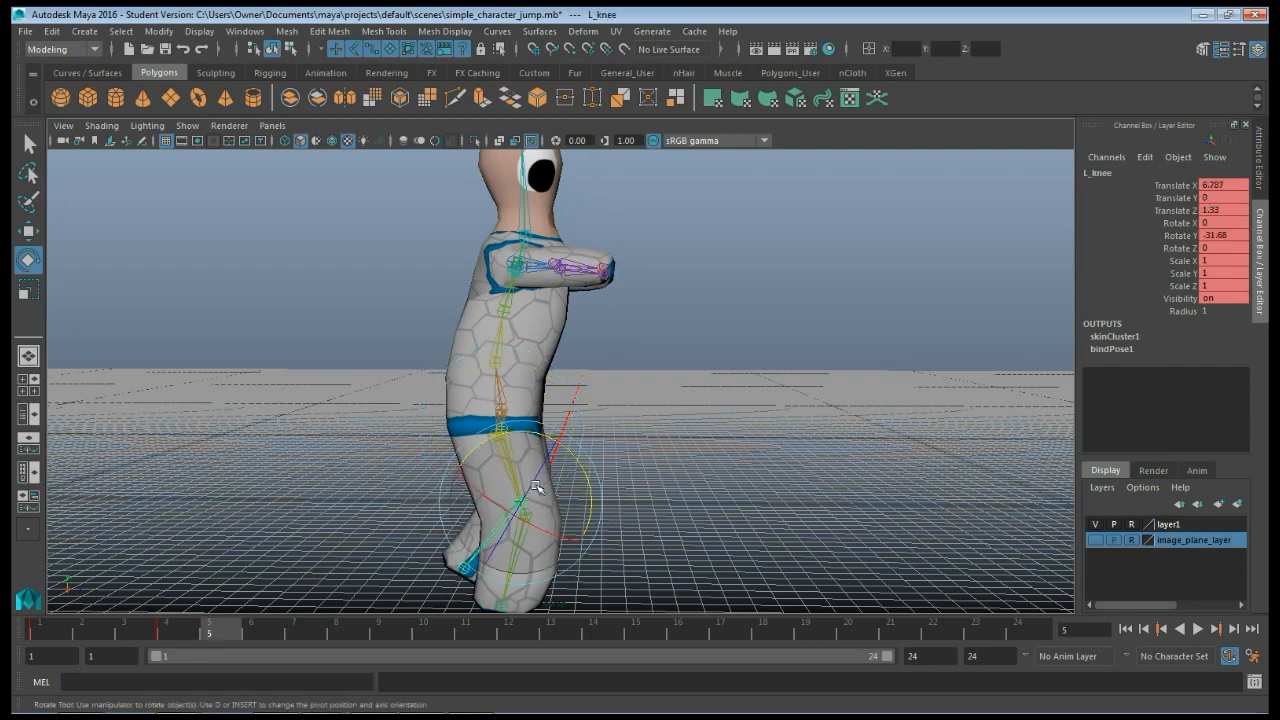
drag(583, 466, 565, 442)
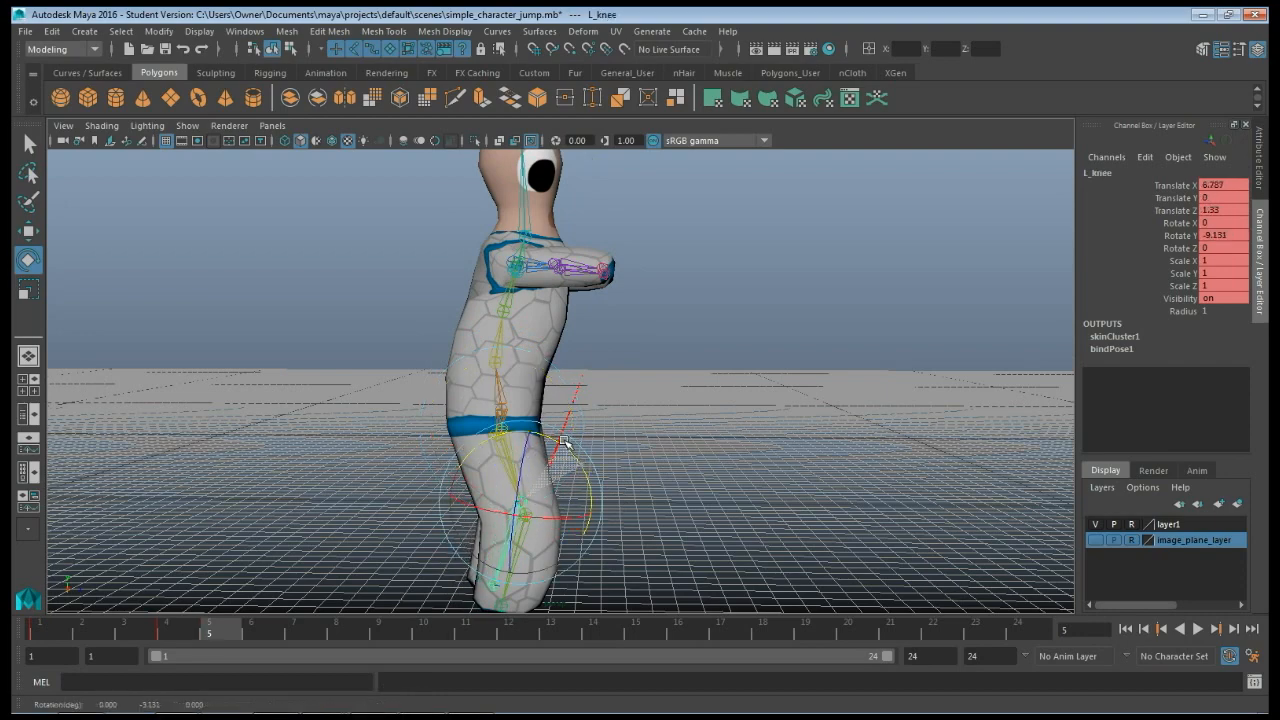
key(shift+e)
At frame 5, rotate the right hip to about 12 and the right knee to about -5.5 in Y, matching the left leg.
alt+middle_drag(663, 543, 688, 416)
alt+drag(678, 463, 408, 480)
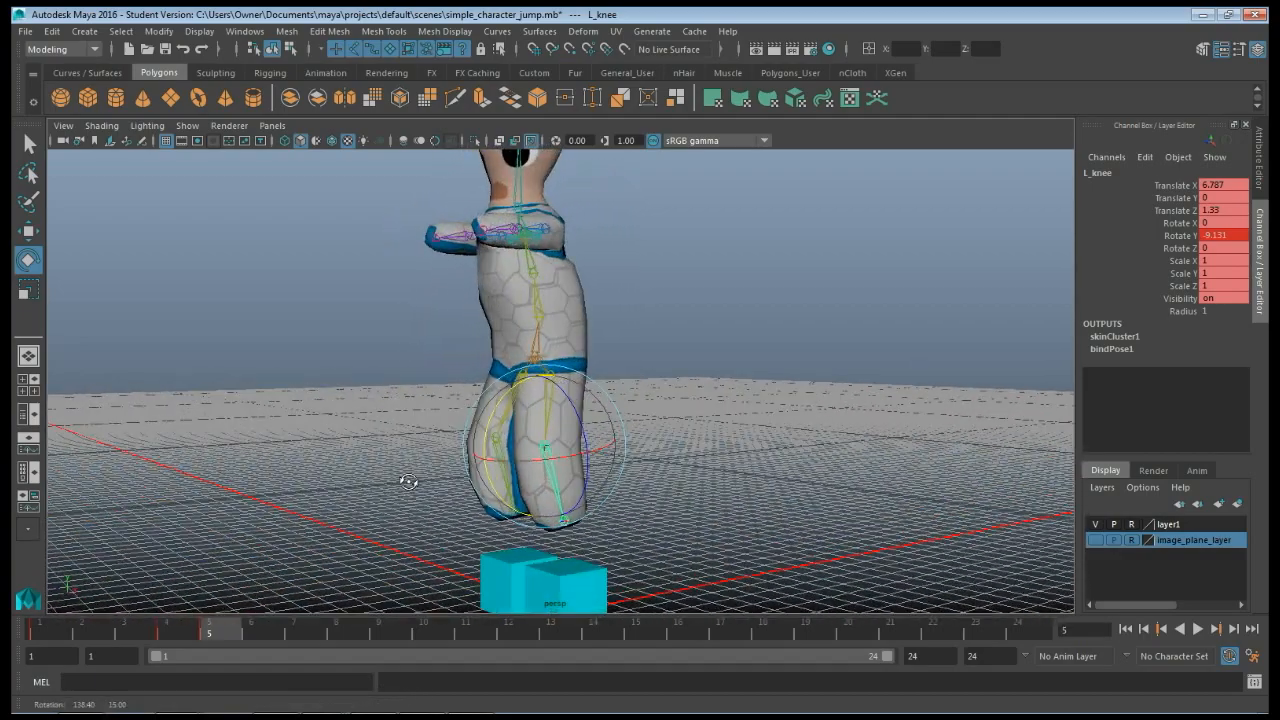
click(544, 418)
click(545, 421)
drag(545, 421, 671, 471)
click(668, 471)
click(538, 419)
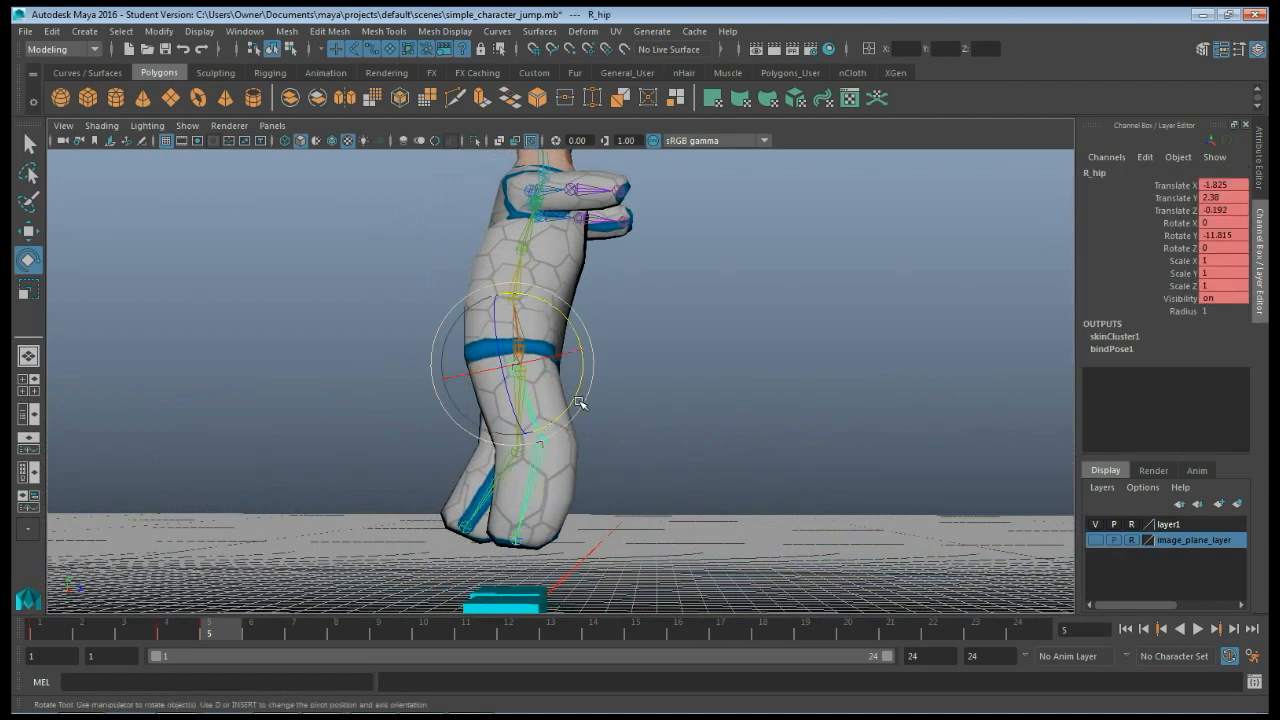
drag(580, 404, 553, 424)
alt+drag(571, 506, 684, 511)
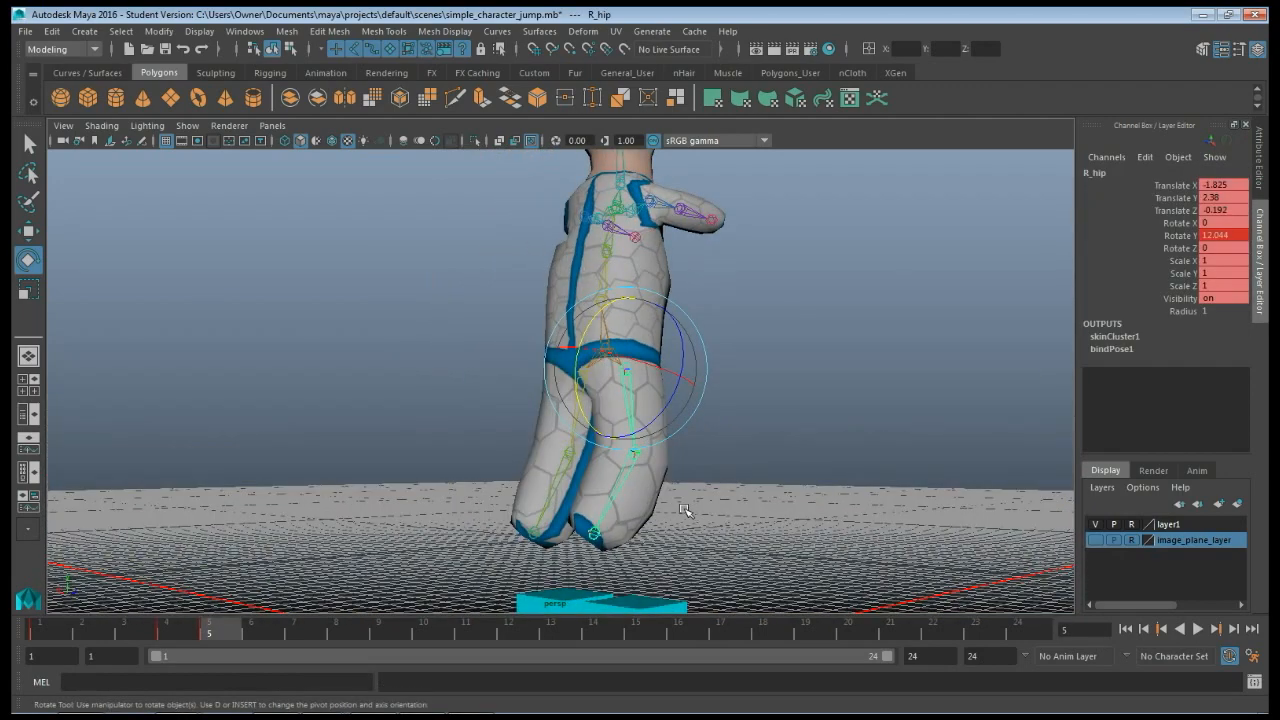
click(589, 456)
drag(589, 456, 668, 462)
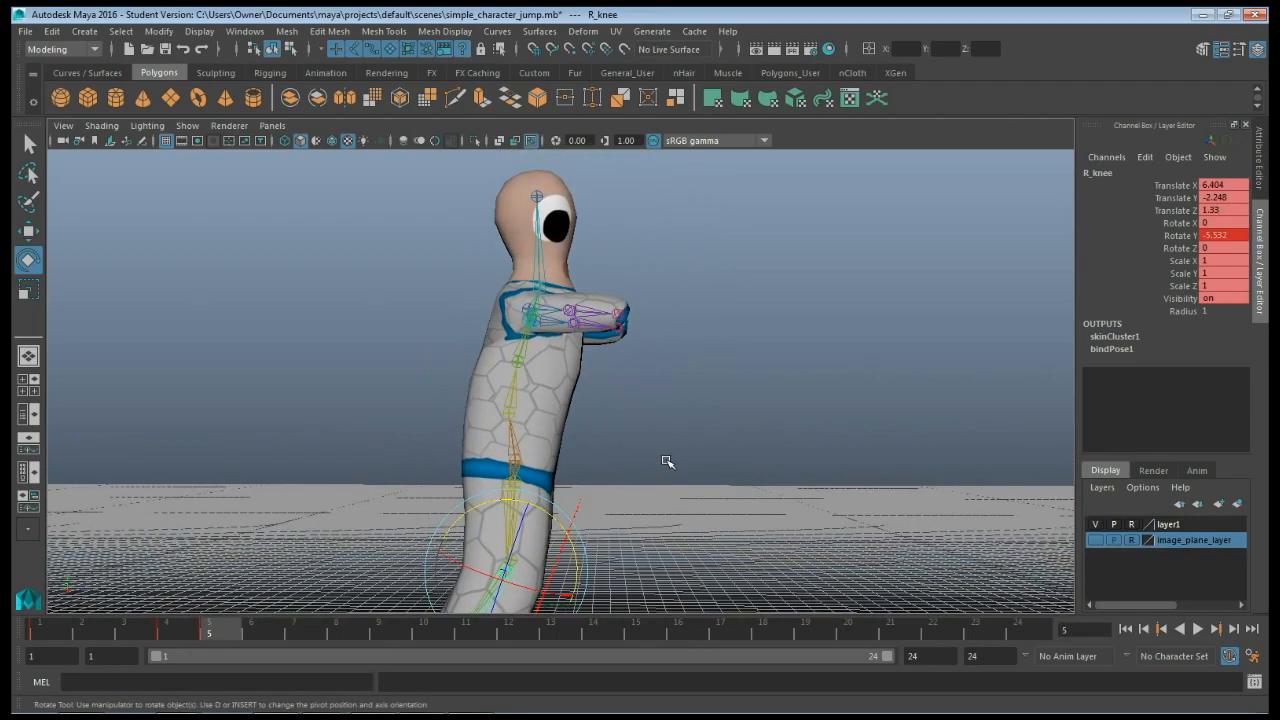
Raise the right arm forward and upward at frame 5.
click(555, 313)
alt+drag(660, 398, 641, 437)
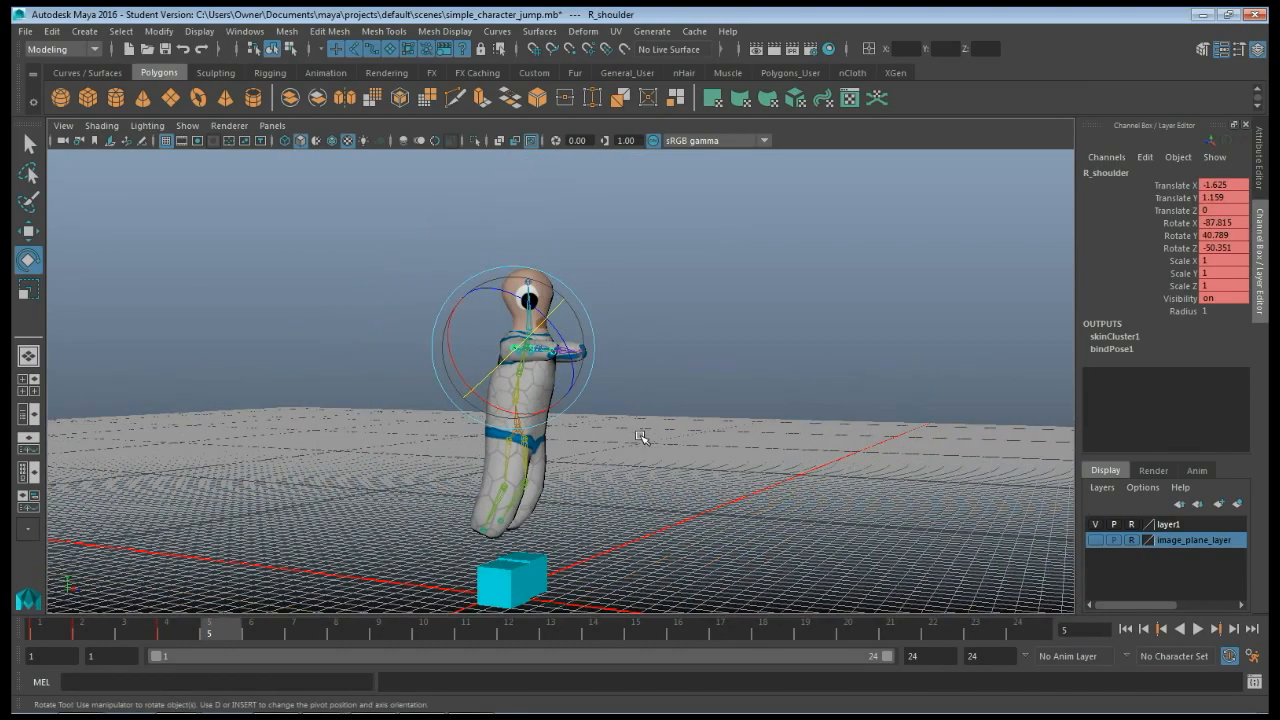
alt+drag(549, 428, 580, 429)
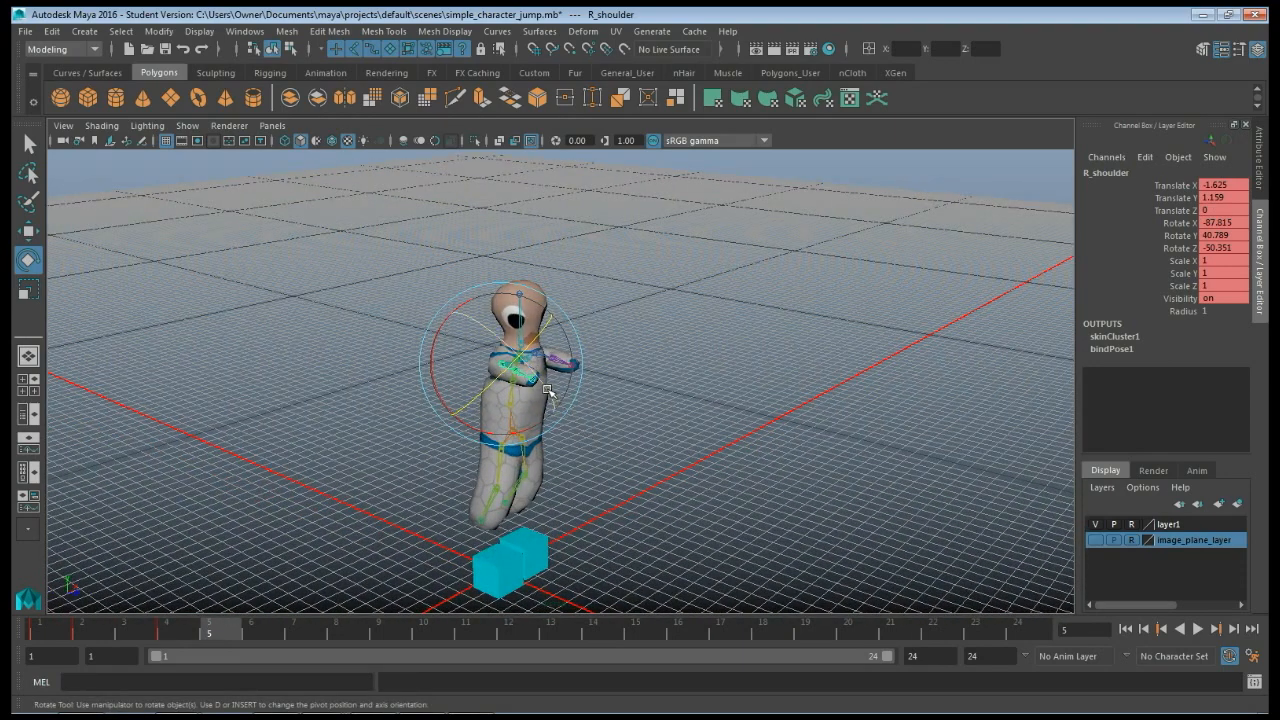
drag(547, 390, 530, 325)
click(571, 387)
Raise the left arm at frame 5 by rotating the left collar to about -40.8, 20.9, -17.1 in X, Y and Z.
click(530, 325)
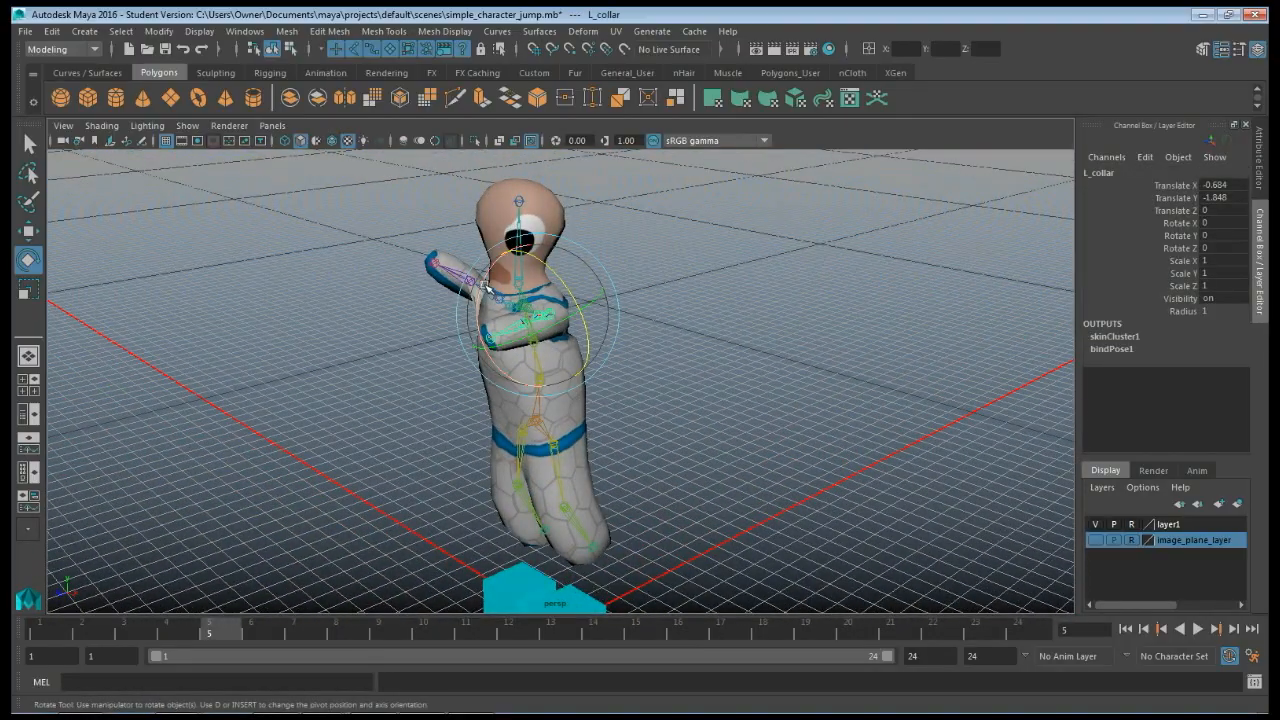
drag(486, 286, 552, 307)
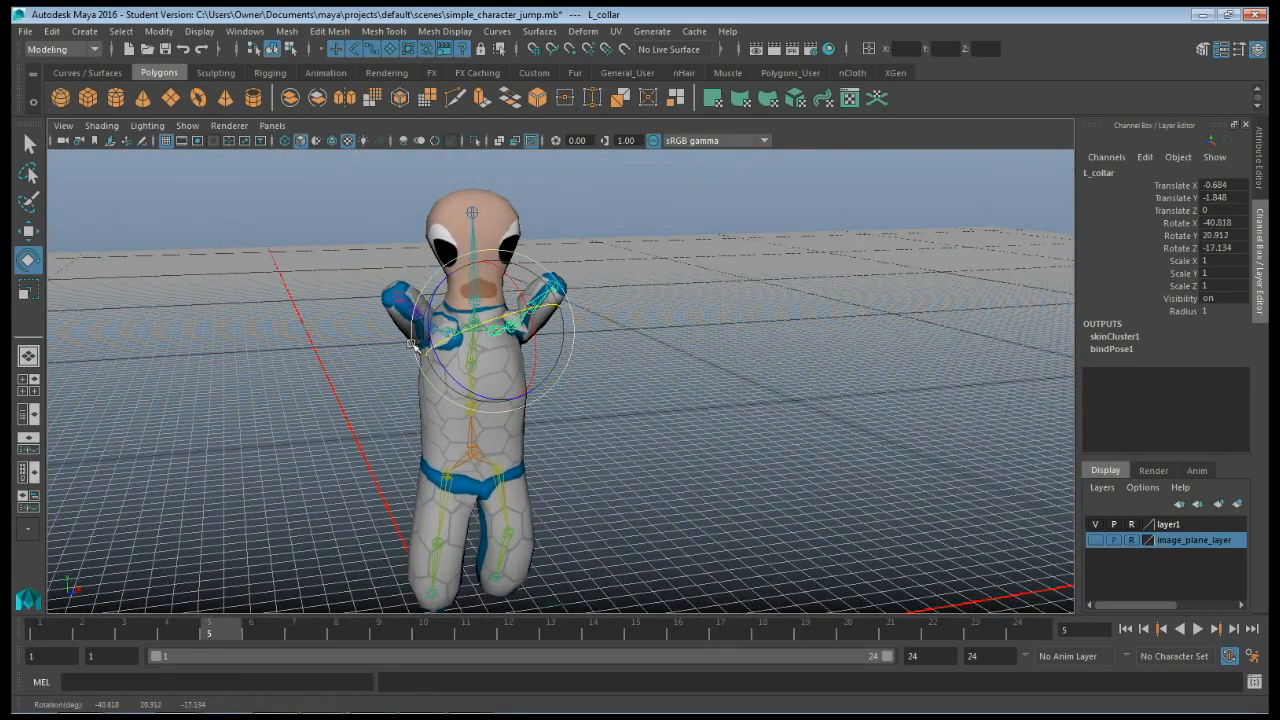
click(360, 390)
alt+drag(386, 417, 357, 429)
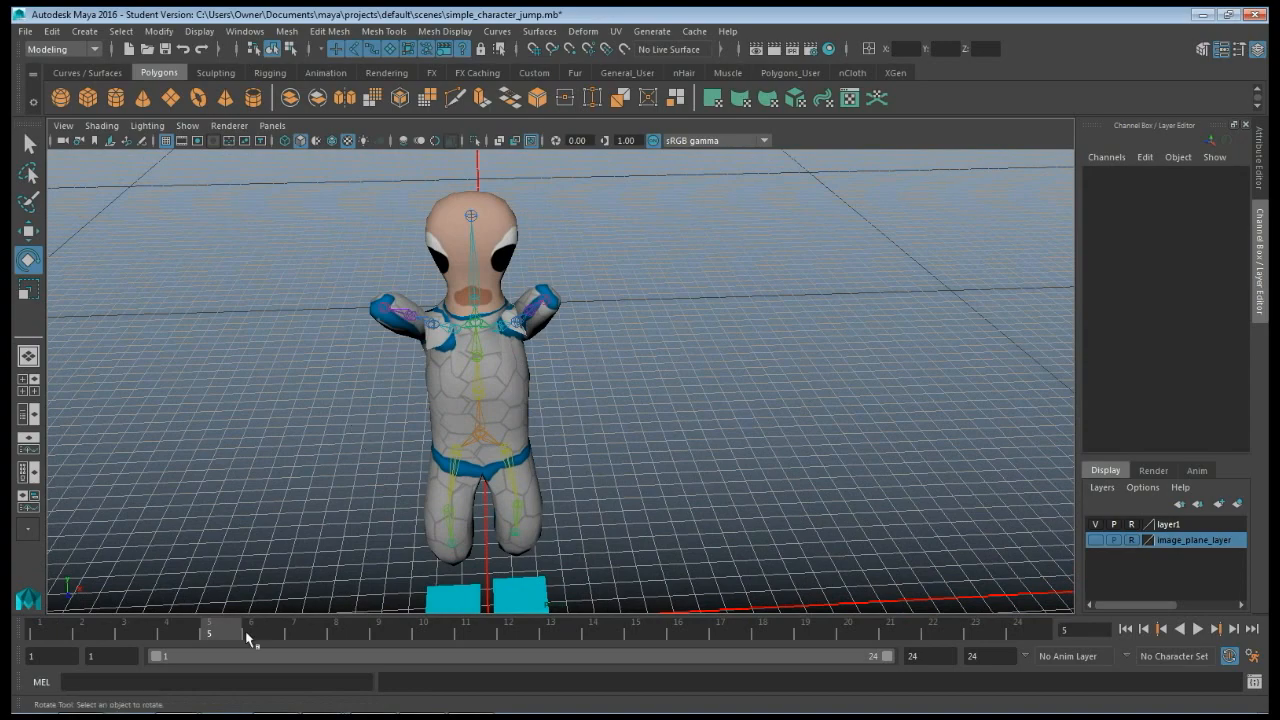
Review the take-off, then at frame 6 swing the right hip forward and rotate the right knee to about -25.3 in Y.
drag(68, 638, 252, 617)
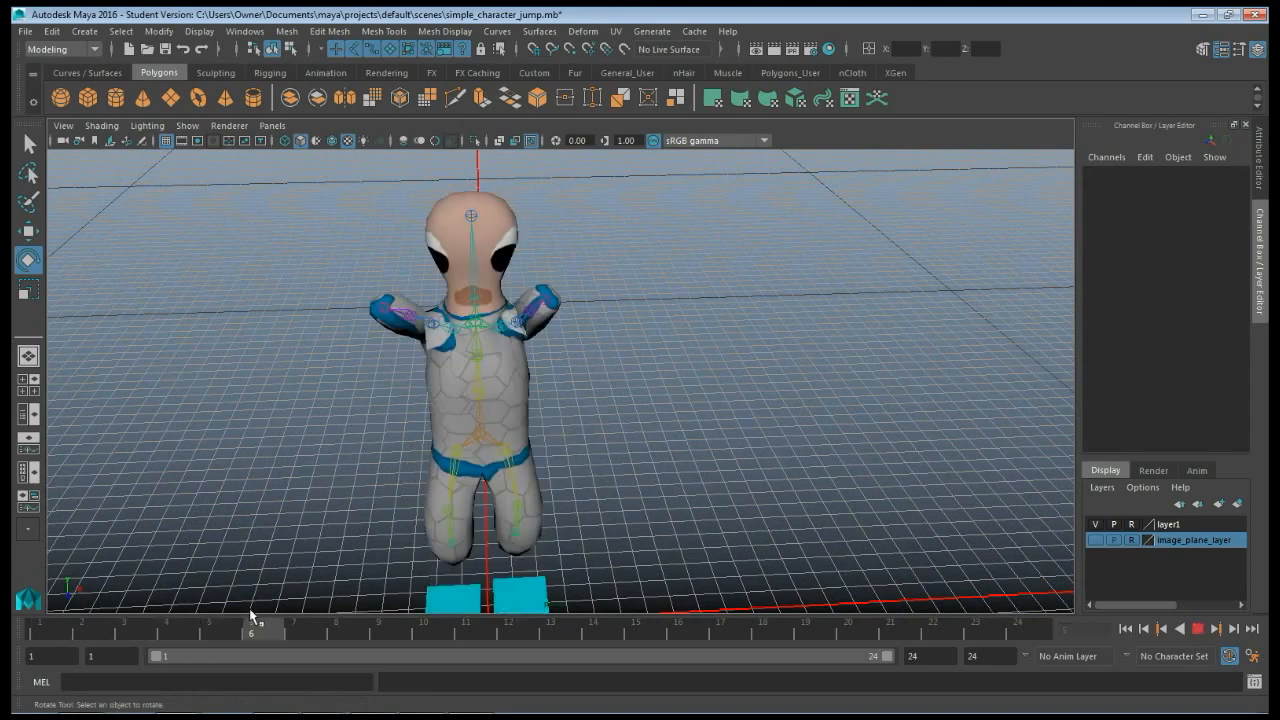
alt+drag(219, 500, 391, 481)
key(alt+v)
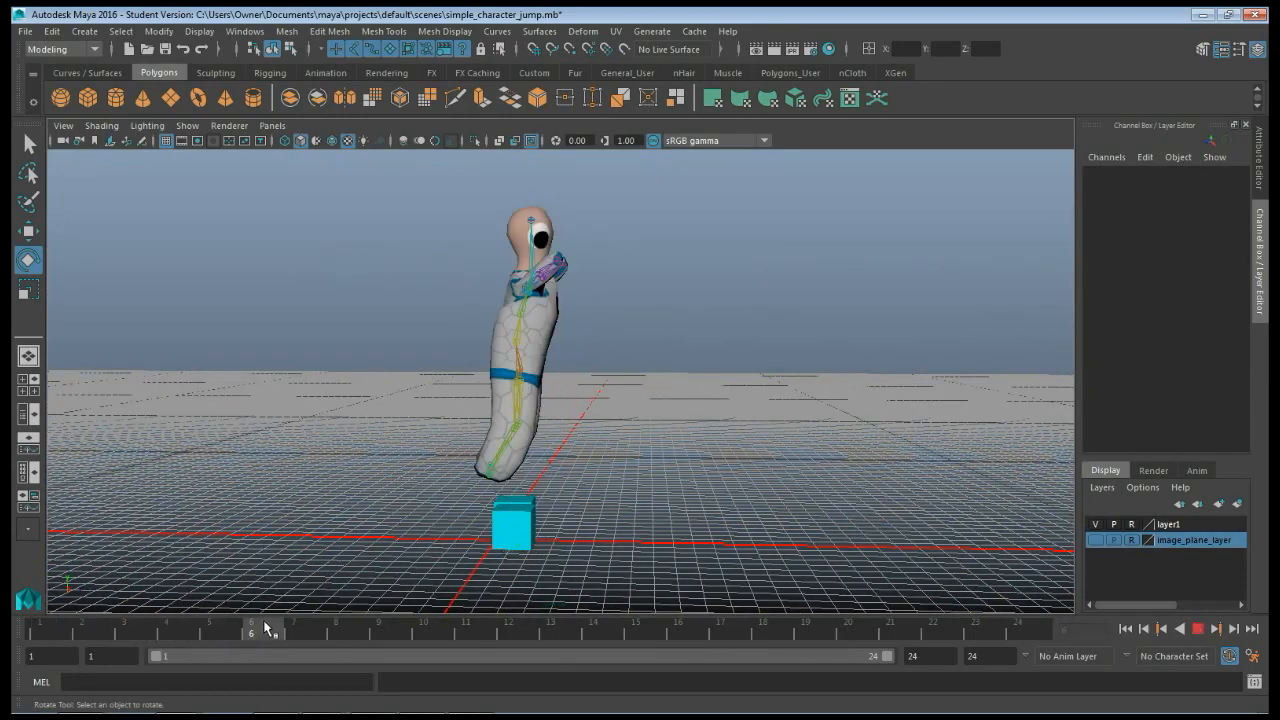
mouse_move(264, 621)
mouse_down()
mouse_move(231, 631)
mouse_move(256, 632)
mouse_up()
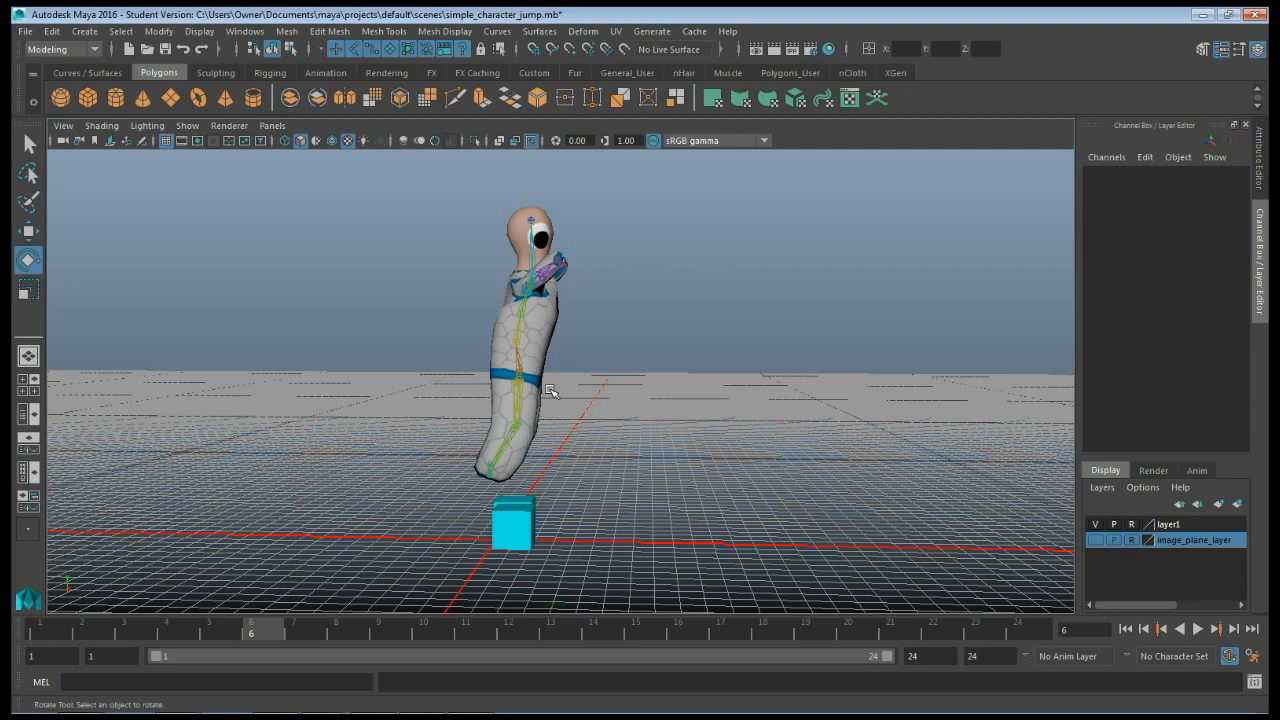
scroll(562, 386, up, 3)
alt+drag(551, 358, 446, 408)
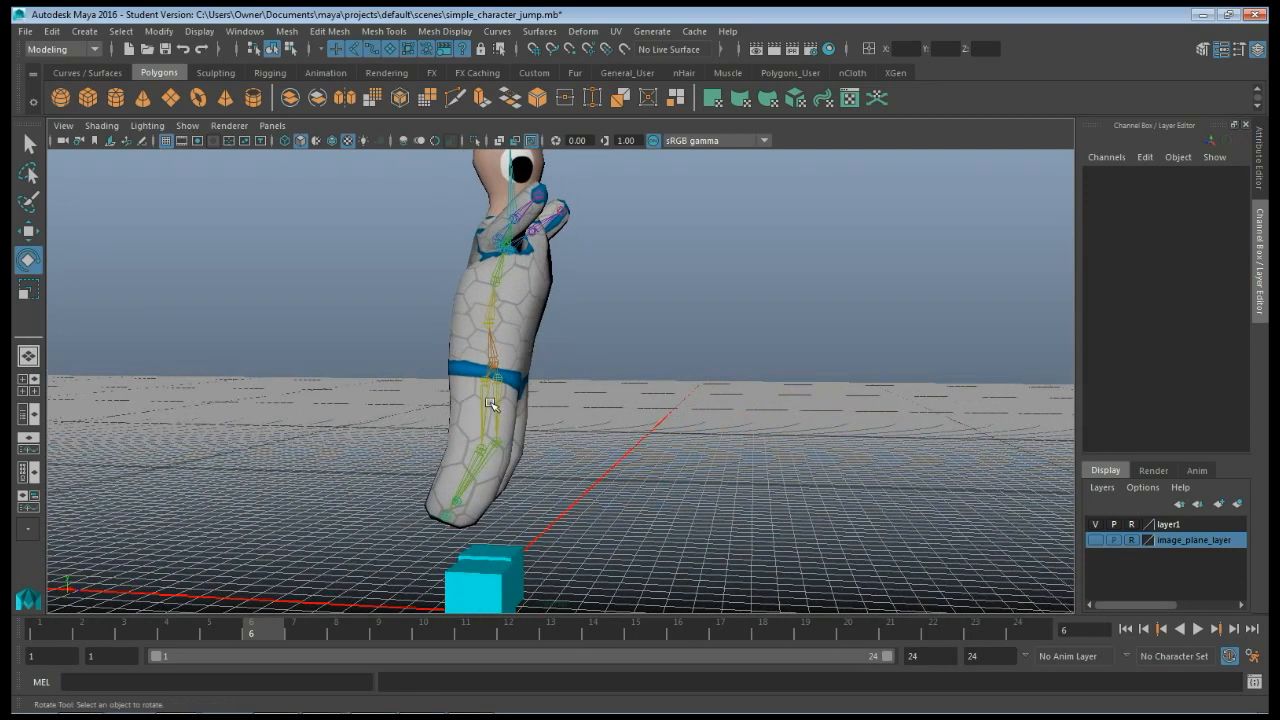
click(491, 404)
drag(554, 366, 580, 474)
click(527, 484)
At frame 6, rotate the left hip to about -21.8 in Y and the left knee to about -5.4, -19.3, -2.5 in X, Y and Z.
alt+drag(668, 420, 489, 414)
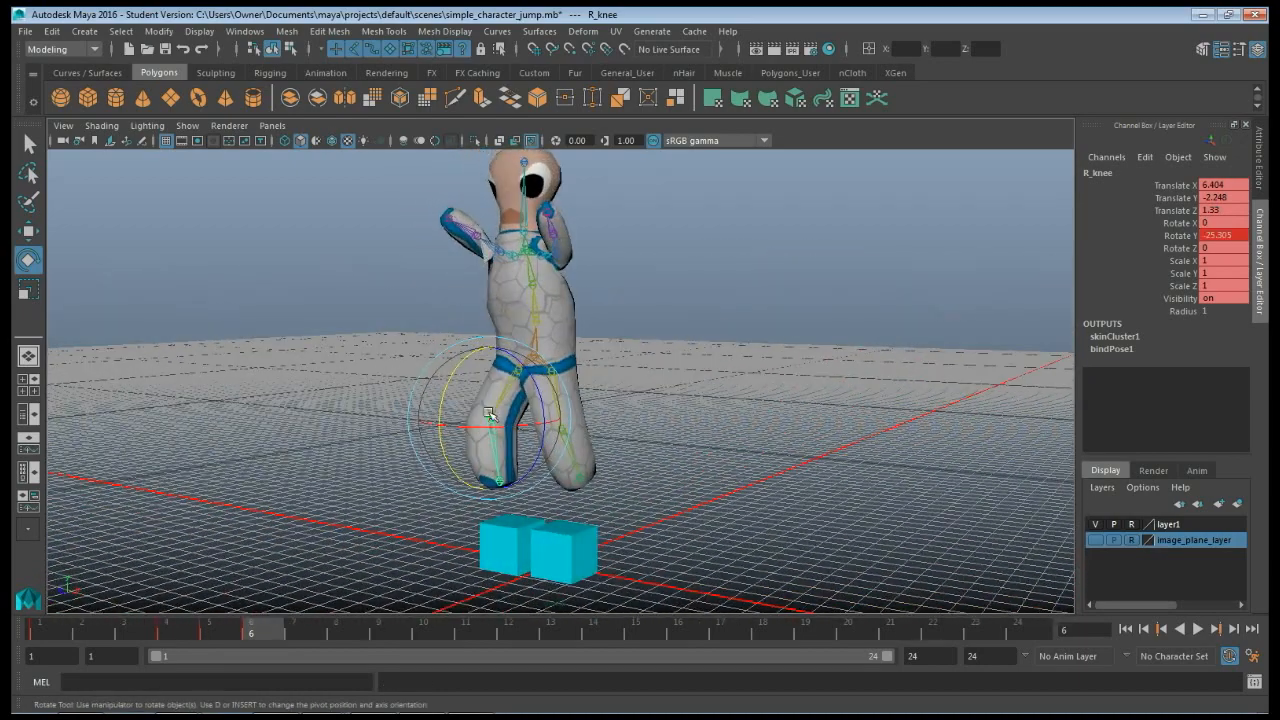
click(612, 395)
click(559, 400)
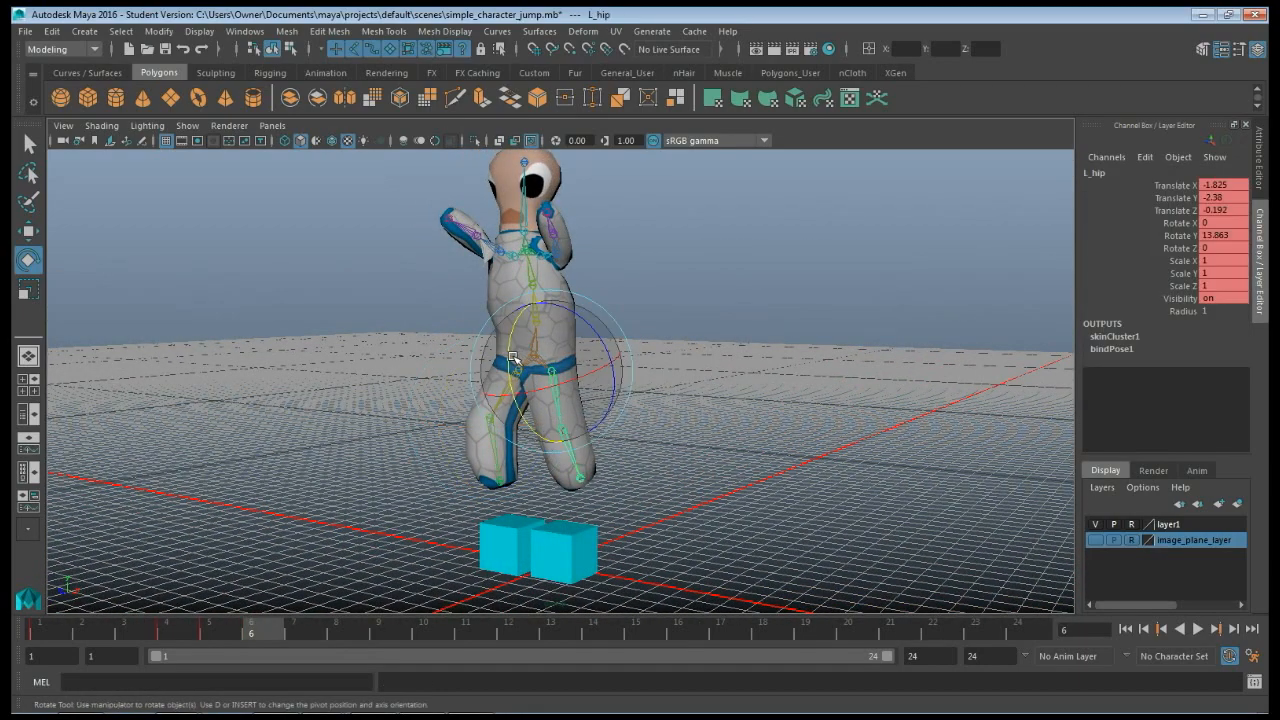
drag(513, 358, 610, 470)
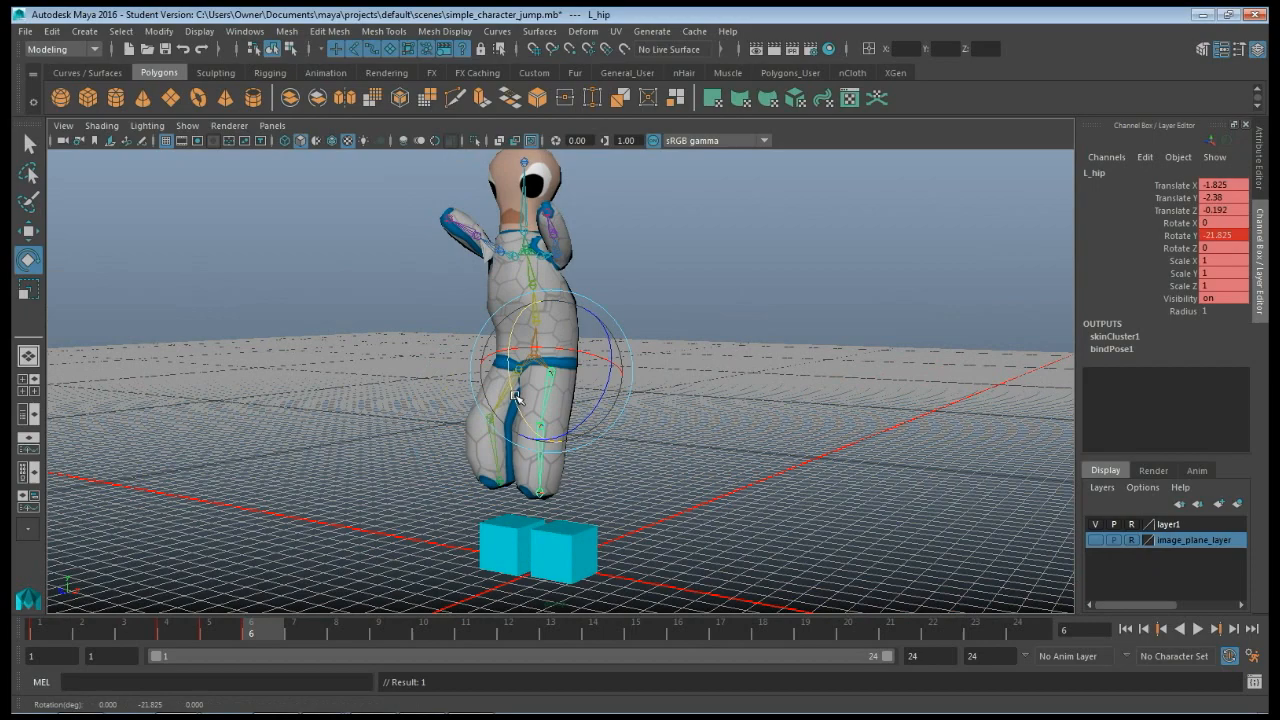
click(611, 473)
click(548, 446)
drag(496, 438, 614, 450)
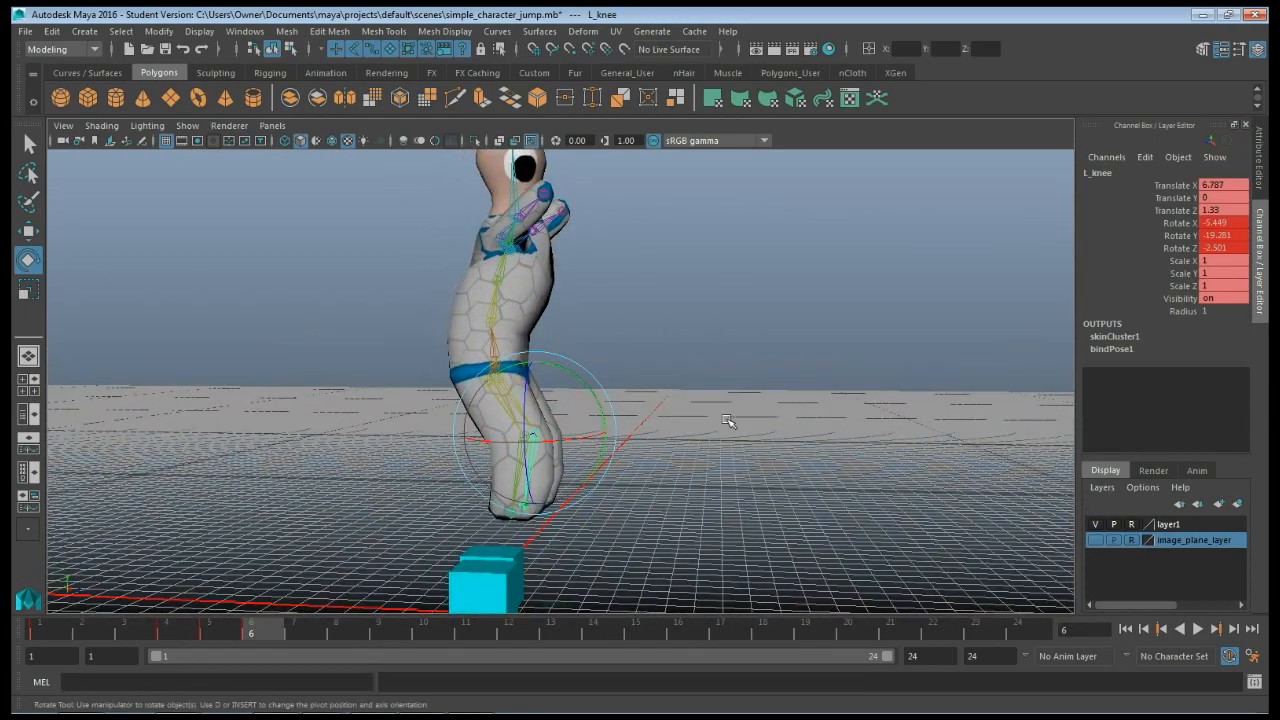
At frame 6, rotate the spine1 joint to about -10.8 in Y.
click(727, 421)
click(498, 366)
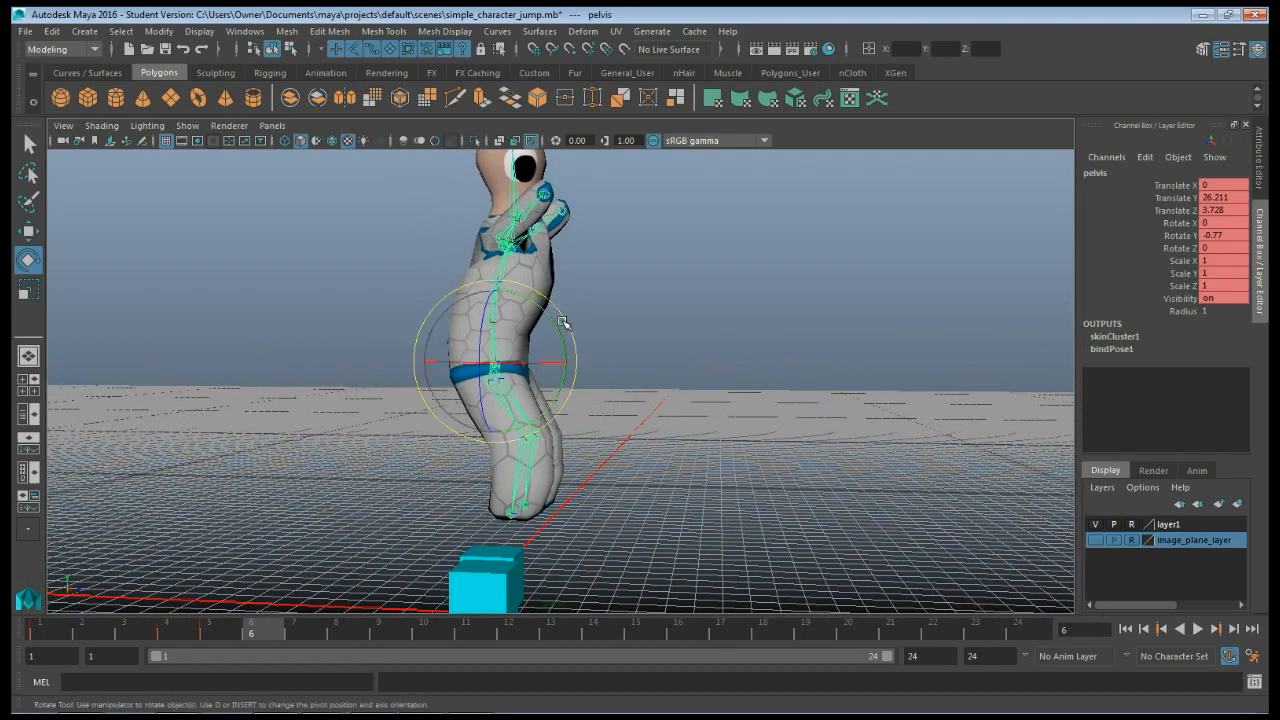
click(522, 332)
click(497, 319)
alt+drag(629, 337, 544, 341)
click(538, 335)
scroll(566, 346, up, 3)
alt+middle_drag(566, 346, 646, 409)
scroll(646, 409, up, 3)
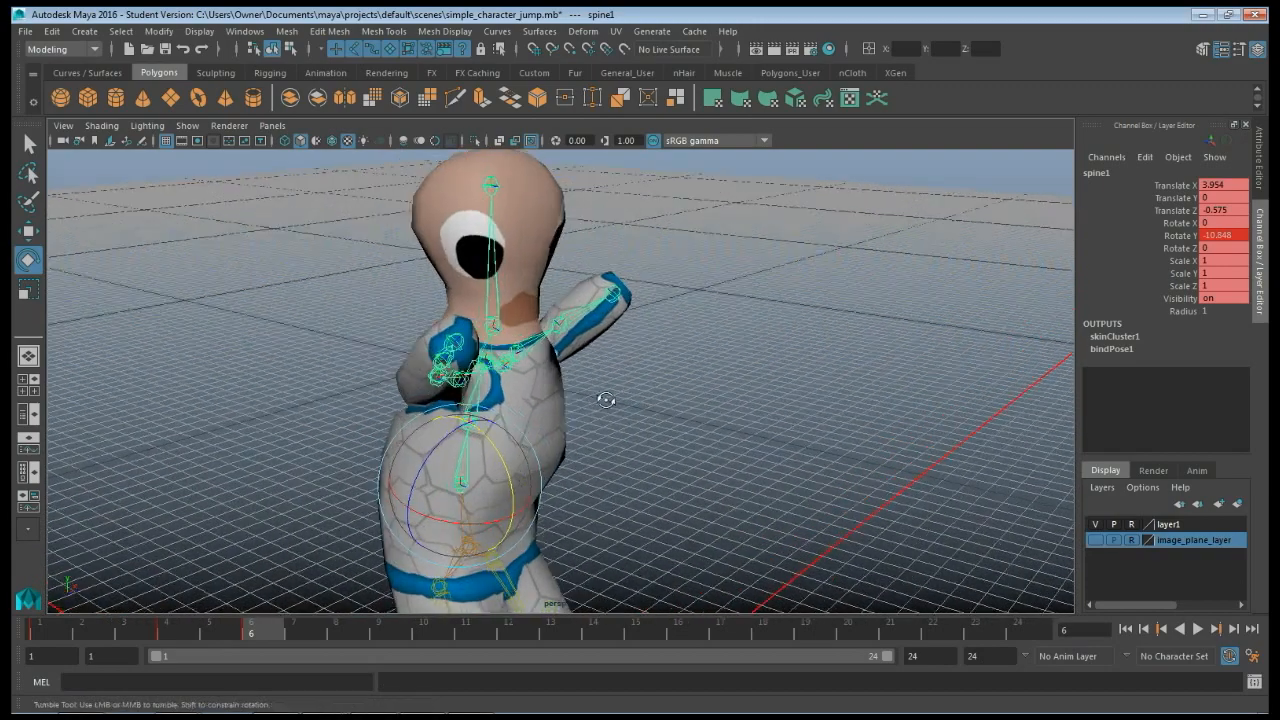
At frame 6, set the right shoulder joint's rotation to 0 in X, Y and Z.
alt+drag(603, 397, 512, 376)
click(458, 333)
drag(484, 297, 452, 292)
alt+drag(360, 374, 414, 423)
click(414, 423)
click(581, 357)
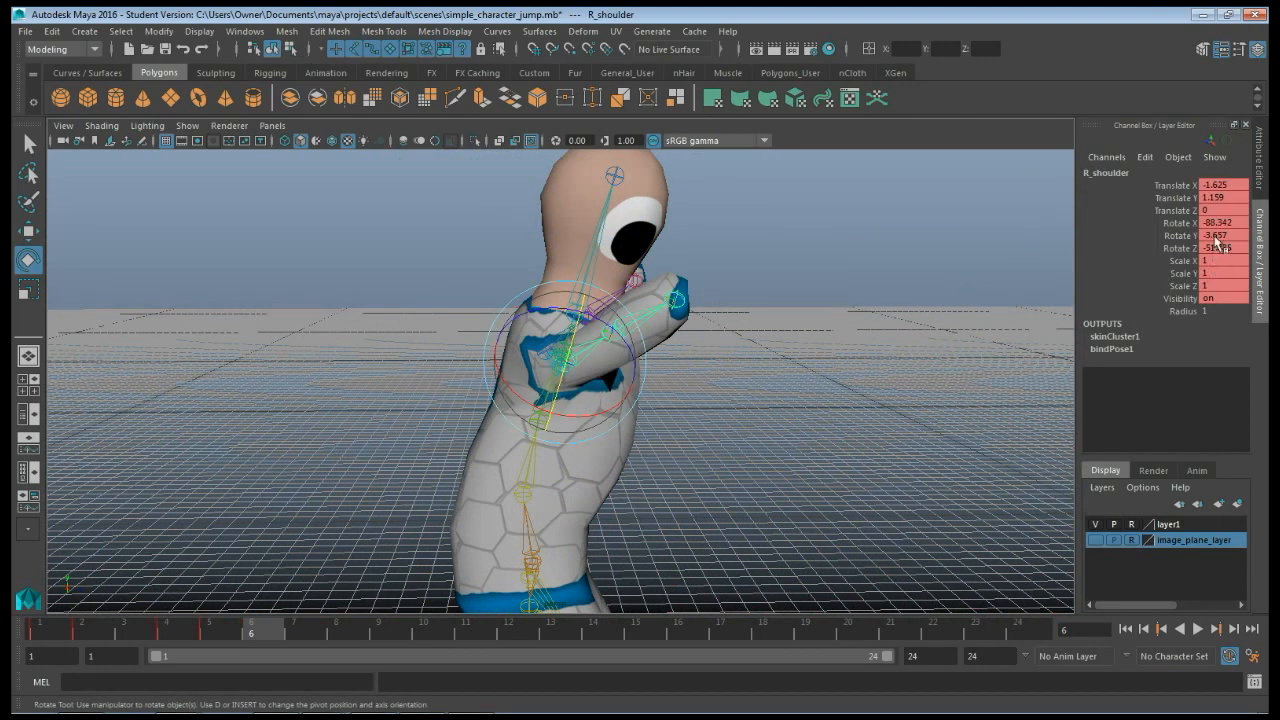
drag(1215, 222, 1215, 248)
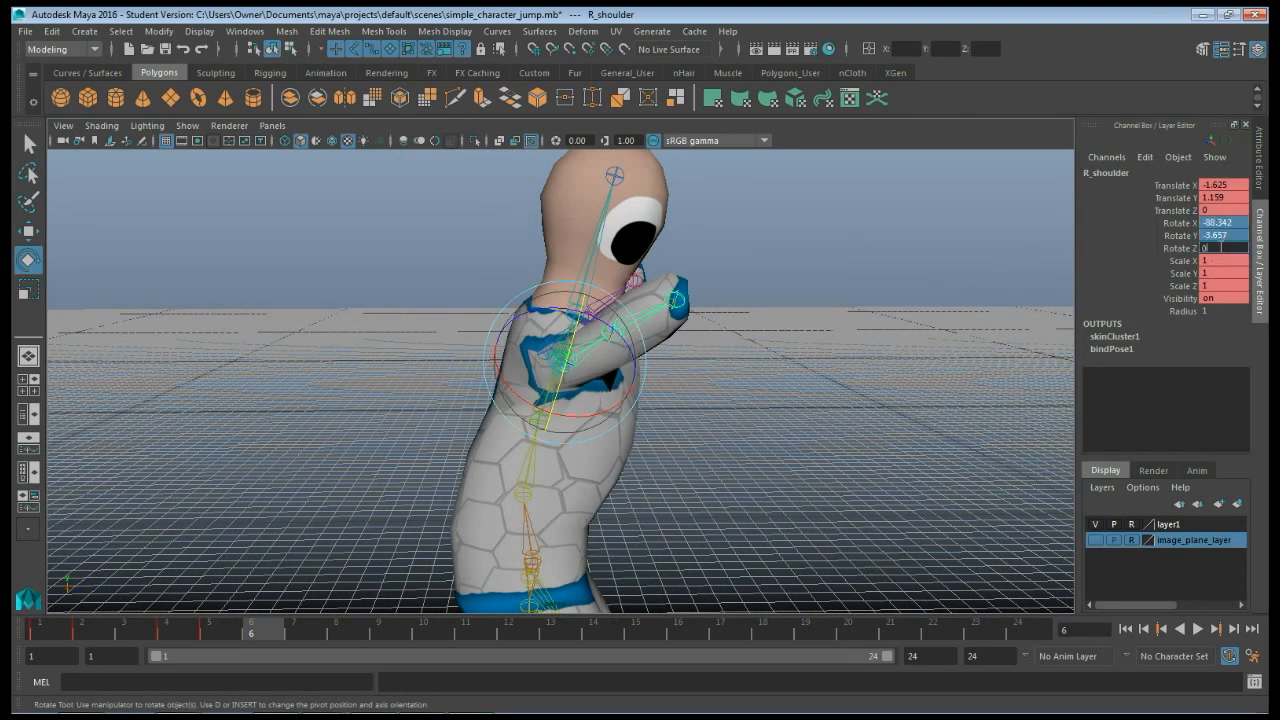
key(Return)
At frame 6, set the left shoulder joint's rotation to 0 in X, Y and Z.
alt+drag(949, 381, 575, 379)
click(516, 343)
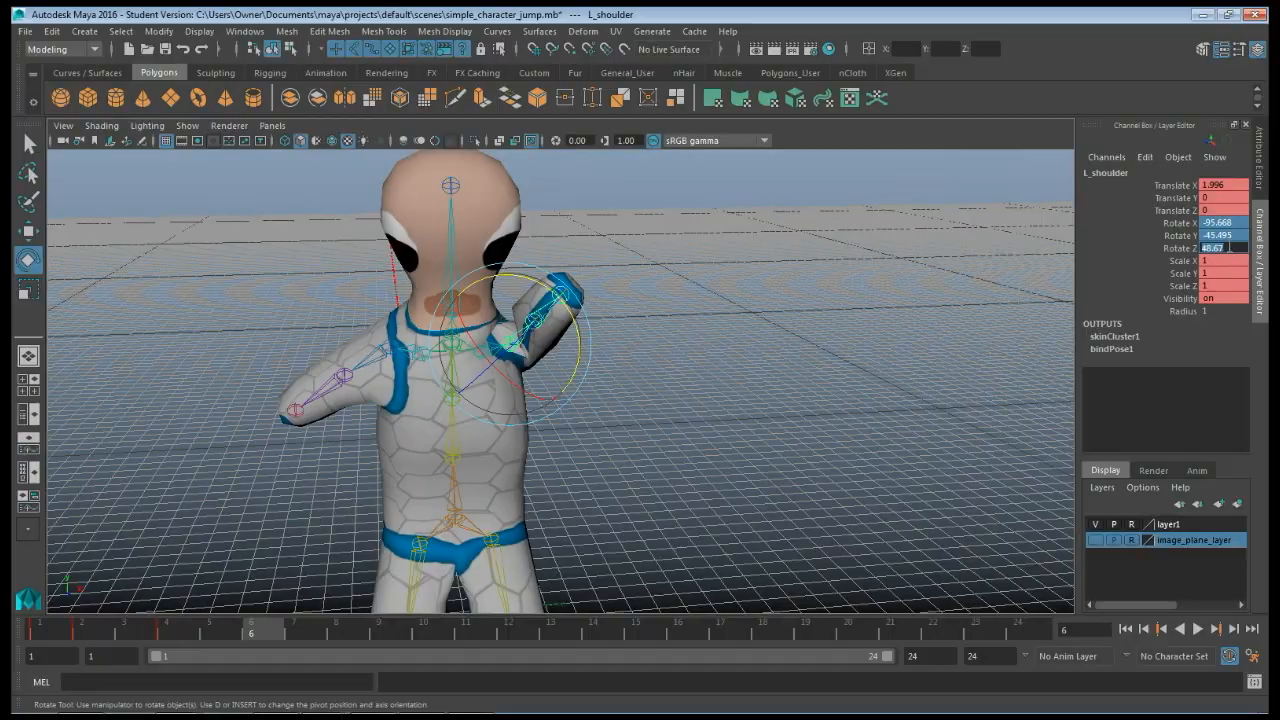
text(0)
key(Return)
Lower the right arm at frame 6 by rotating the right shoulder to about -4.1, 17.6, 15.6 in X, Y and Z.
mouse_move(805, 418)
alt+mouse_down()
mouse_move(657, 409)
mouse_move(934, 403)
mouse_move(740, 451)
mouse_move(814, 425)
alt+mouse_up()
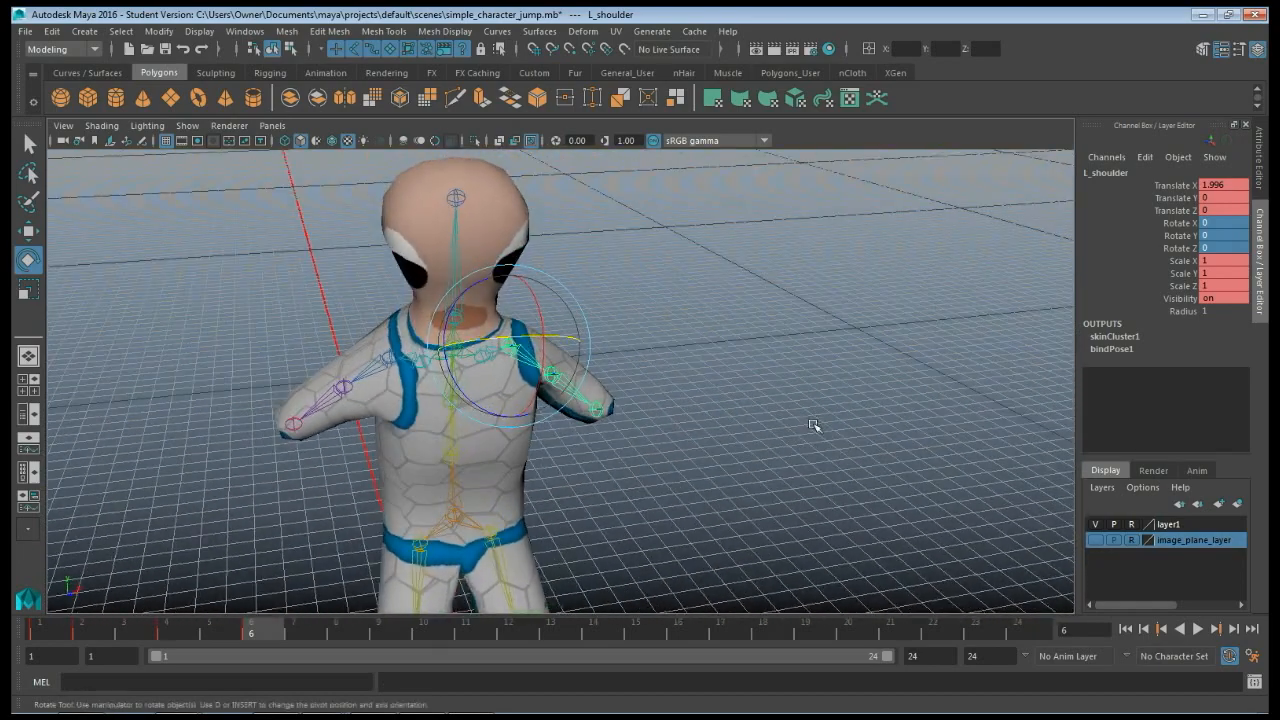
click(360, 378)
drag(364, 306, 398, 404)
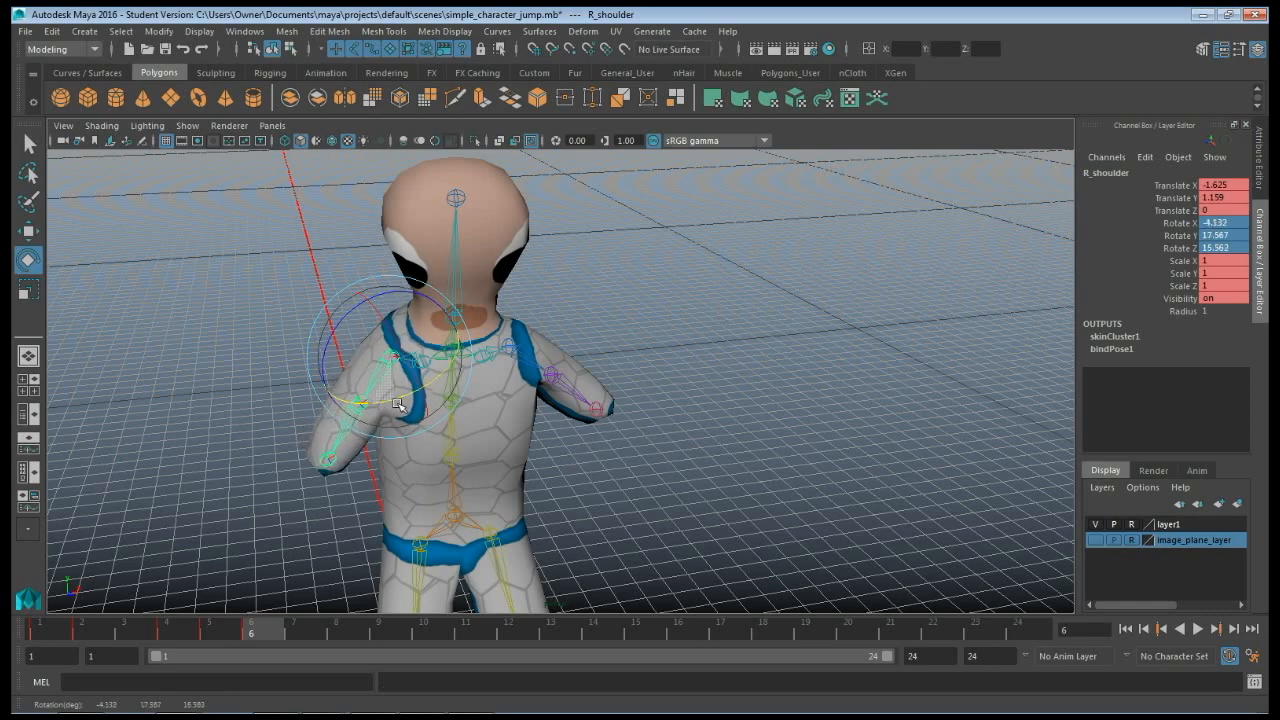
Set the left collar joint's rotation to 0 in X, Y and Z.
click(607, 388)
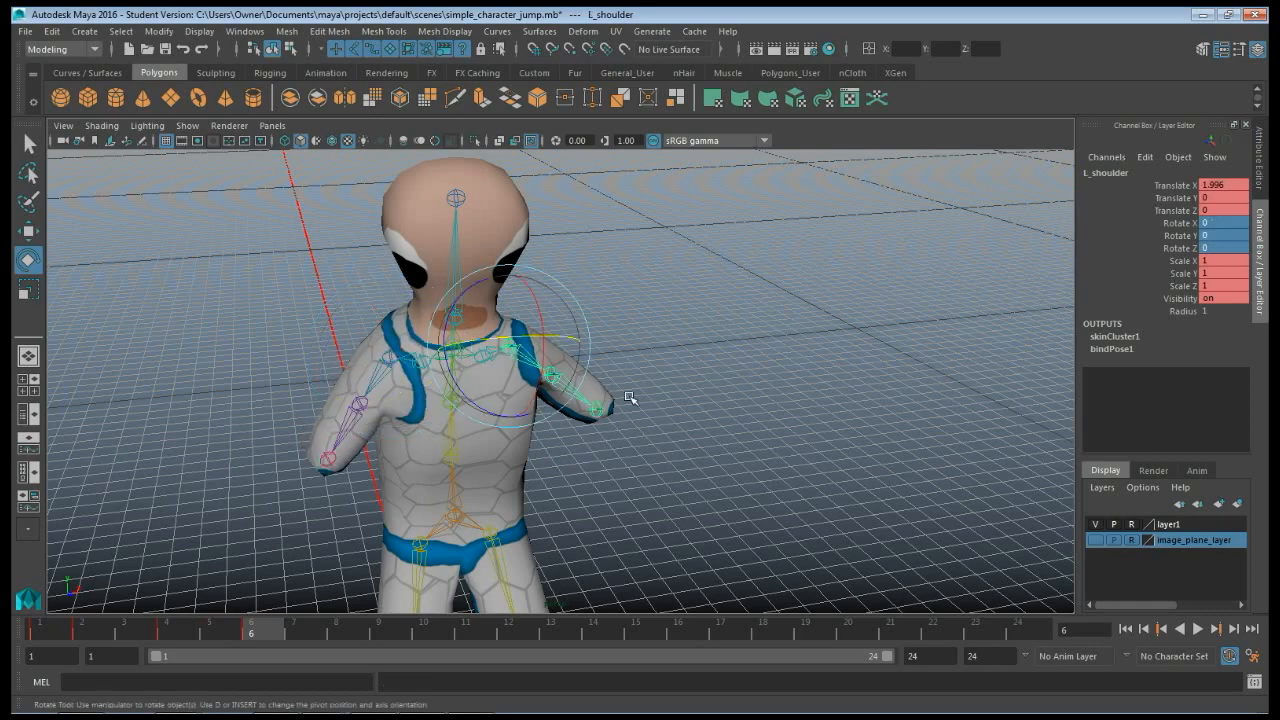
key(Down)
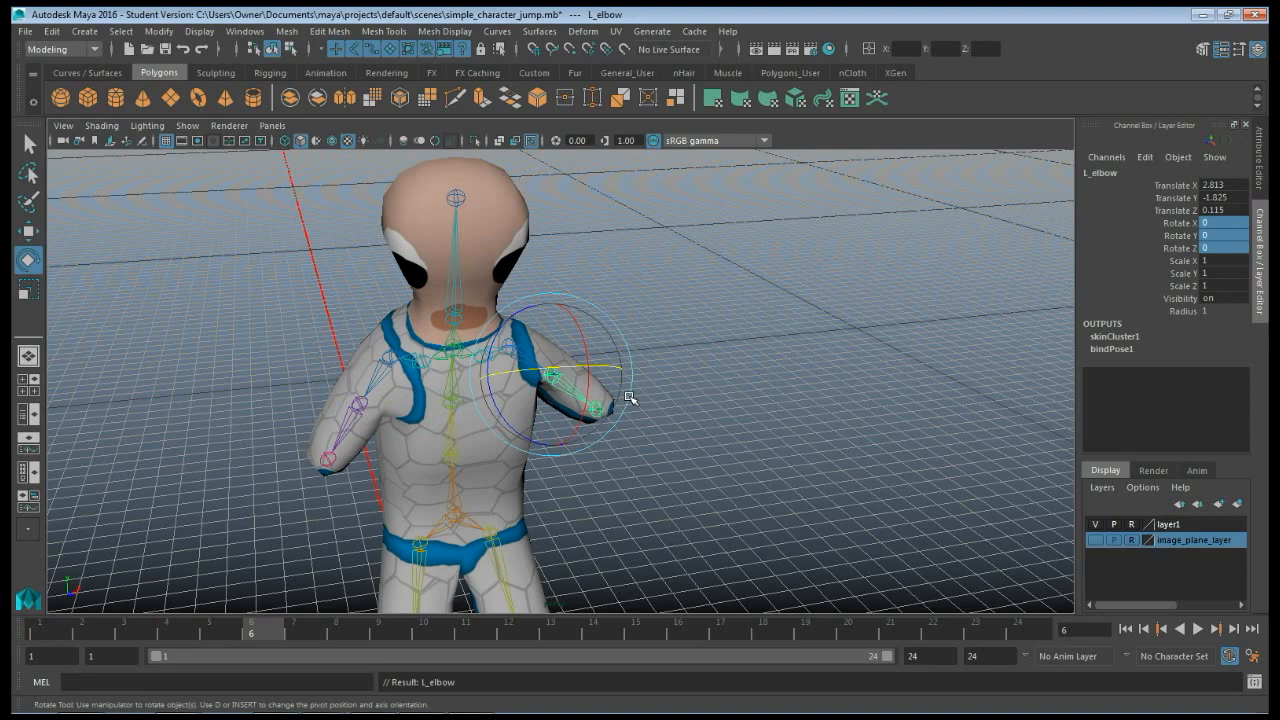
key(Up)
key(Up)
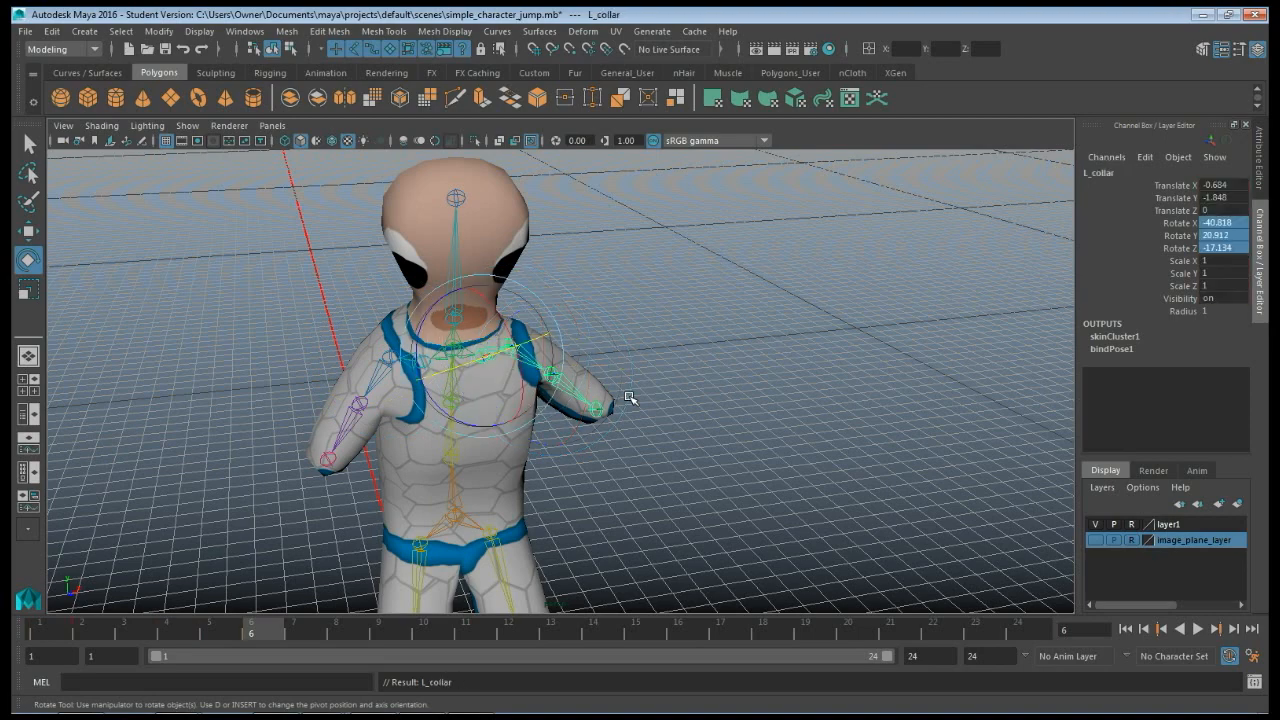
double_click(1238, 248)
text(0)
key(Return)
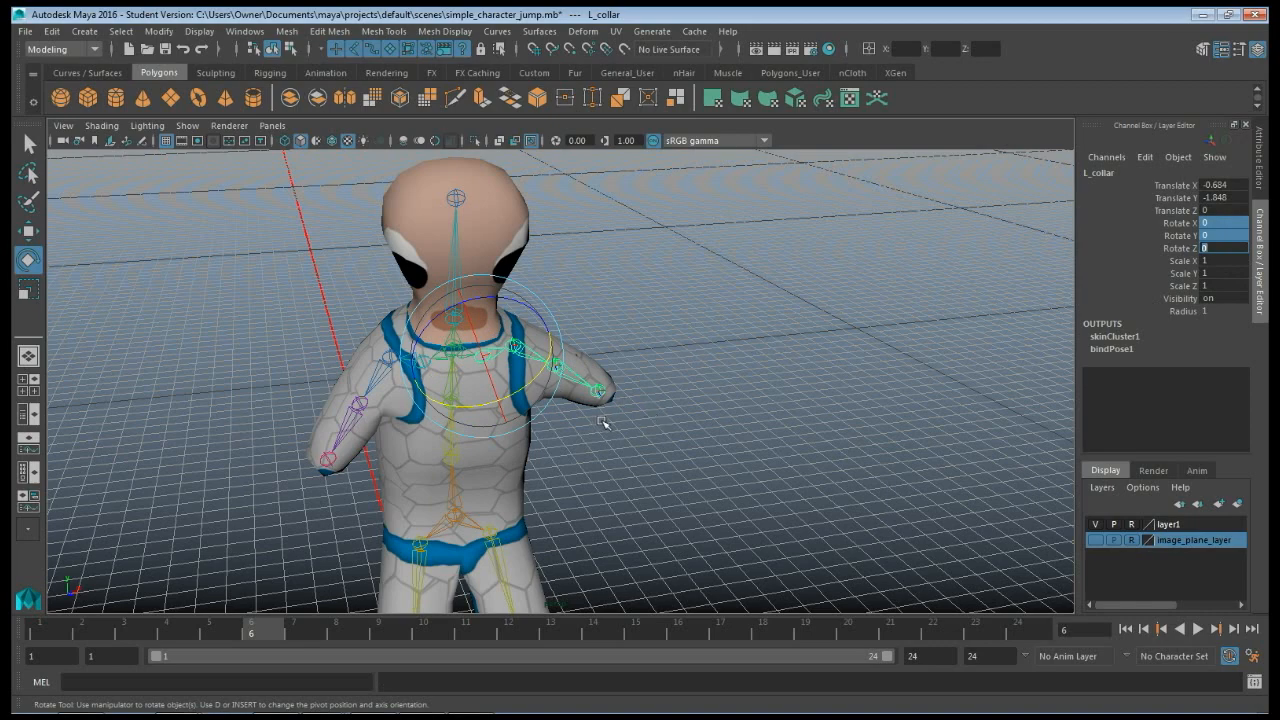
key(Tab)
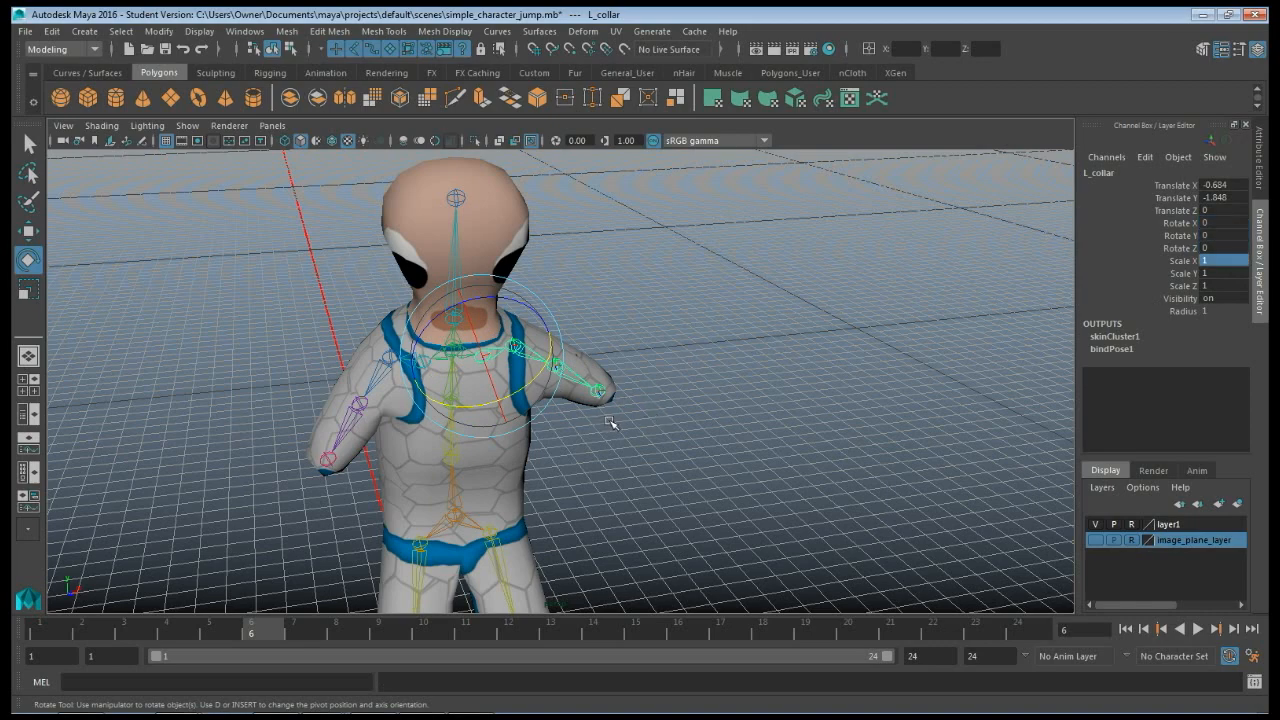
click(612, 424)
Lower the left arm at frame 6 by rotating the left shoulder to about 5.2, -26.8, -19.9 in X, Y and Z.
click(521, 347)
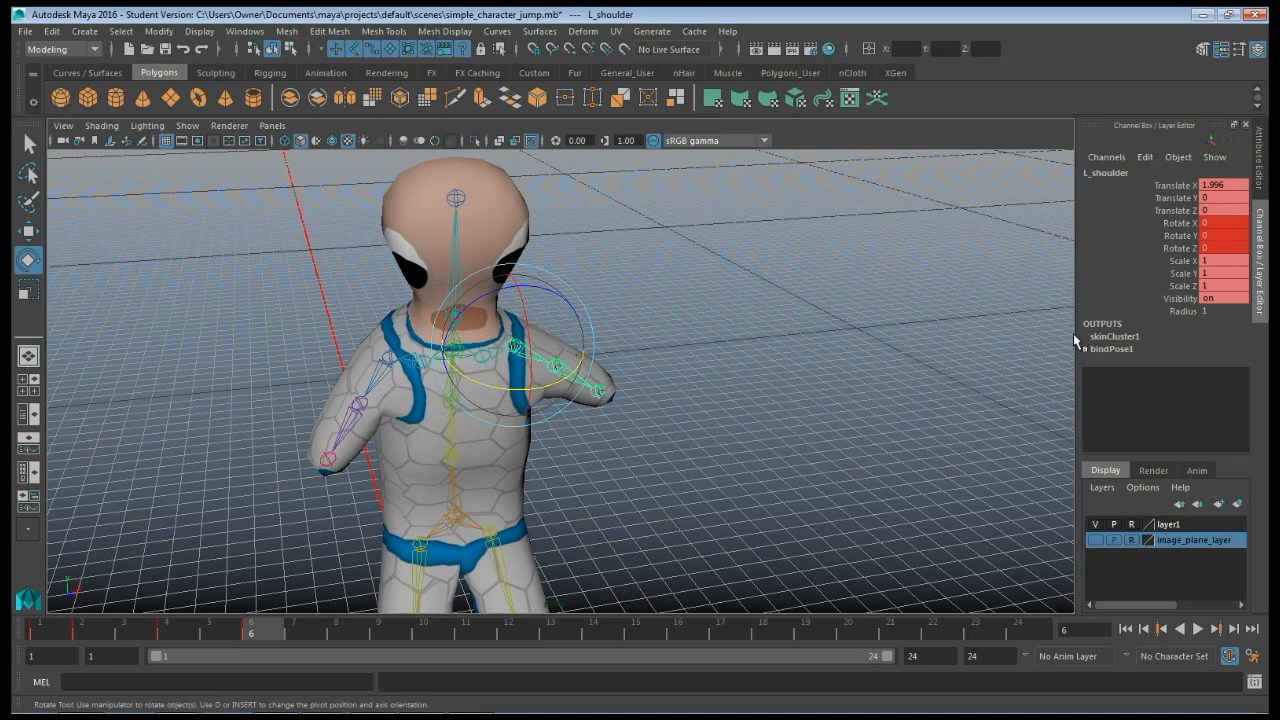
alt+drag(986, 340, 809, 349)
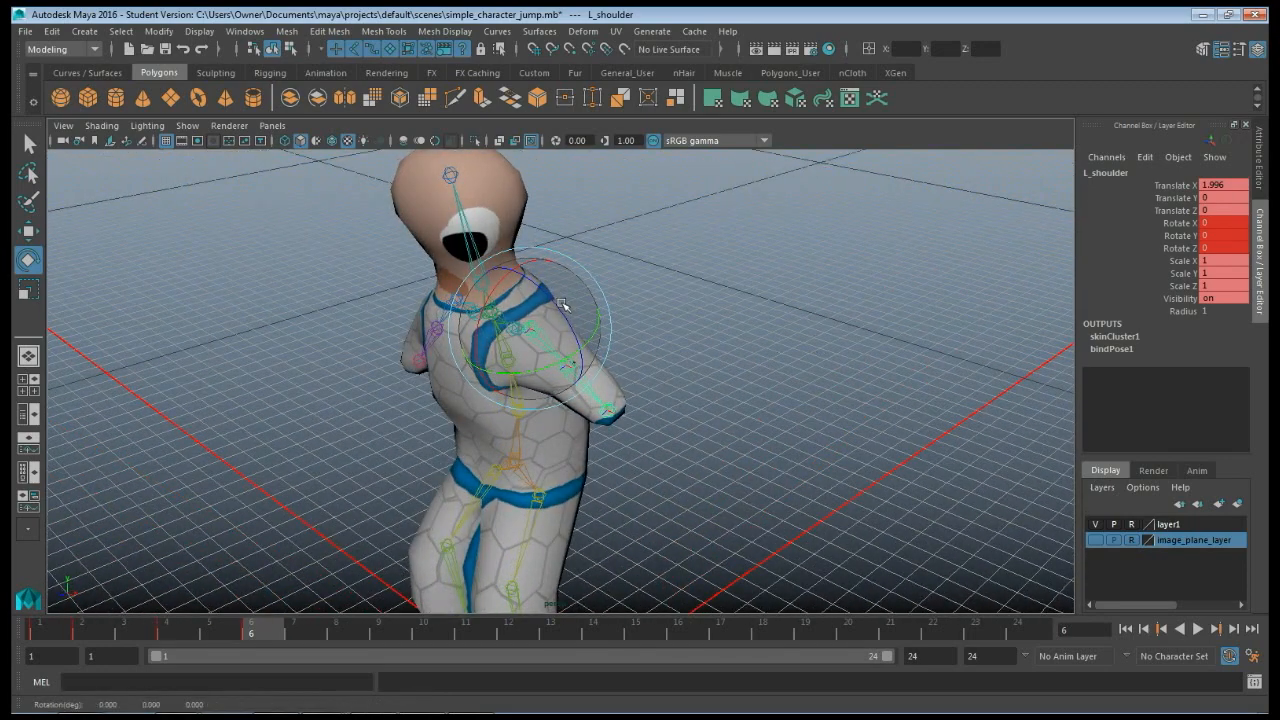
drag(562, 304, 563, 328)
drag(540, 384, 517, 390)
alt+drag(434, 389, 697, 389)
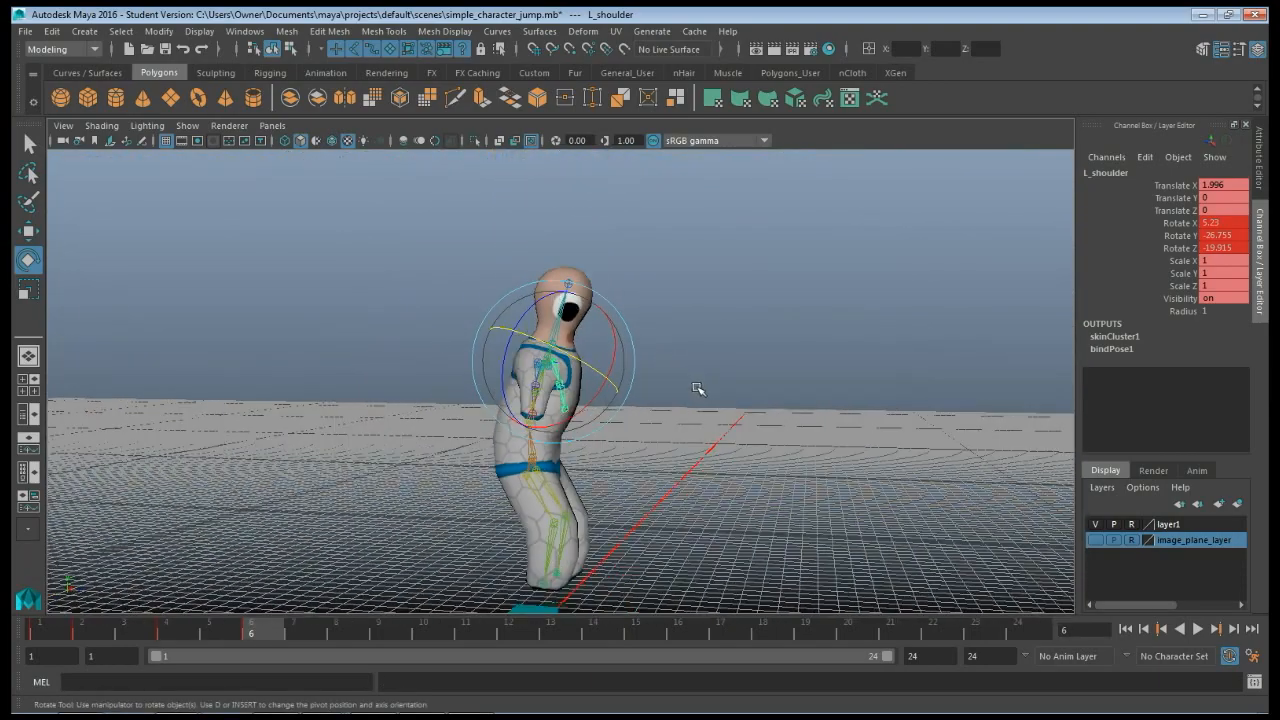
alt+drag(703, 441, 749, 363)
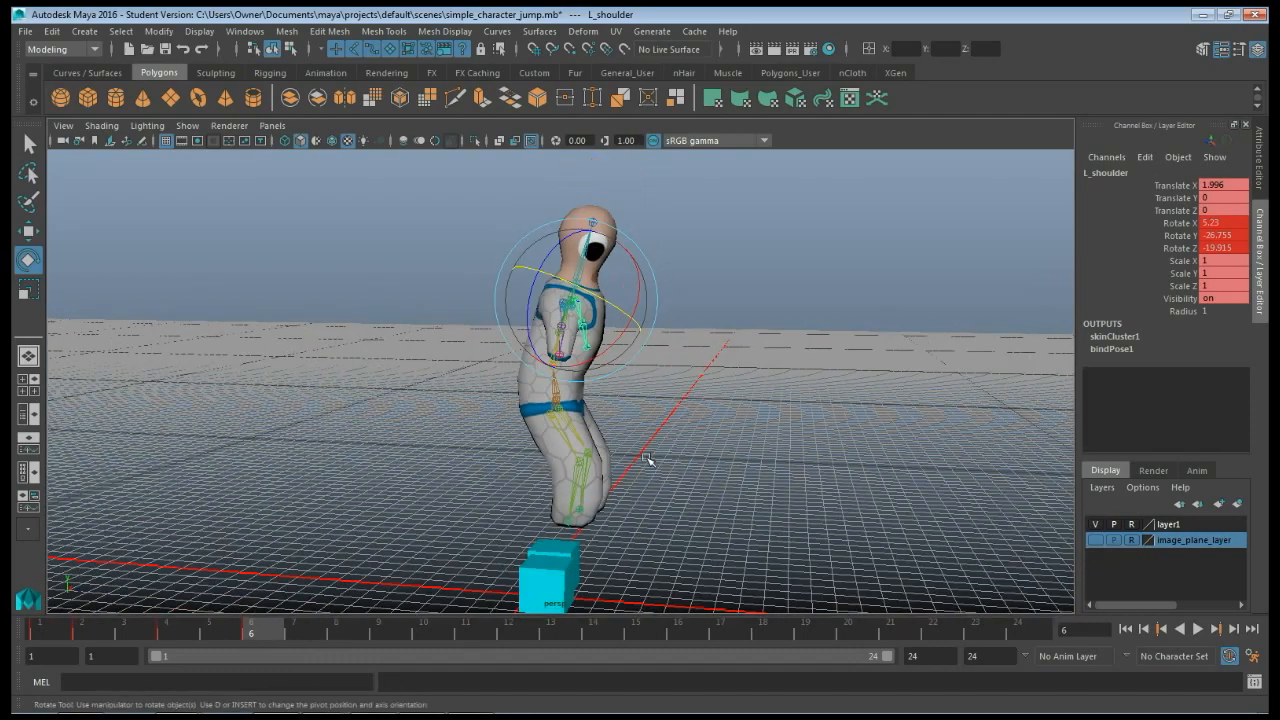
Review the jump motion between frames 1 and 6 by scrubbing and playback, returning to frame 1.
drag(44, 630, 254, 628)
drag(52, 636, 275, 634)
drag(245, 636, 14, 636)
key(alt+v)
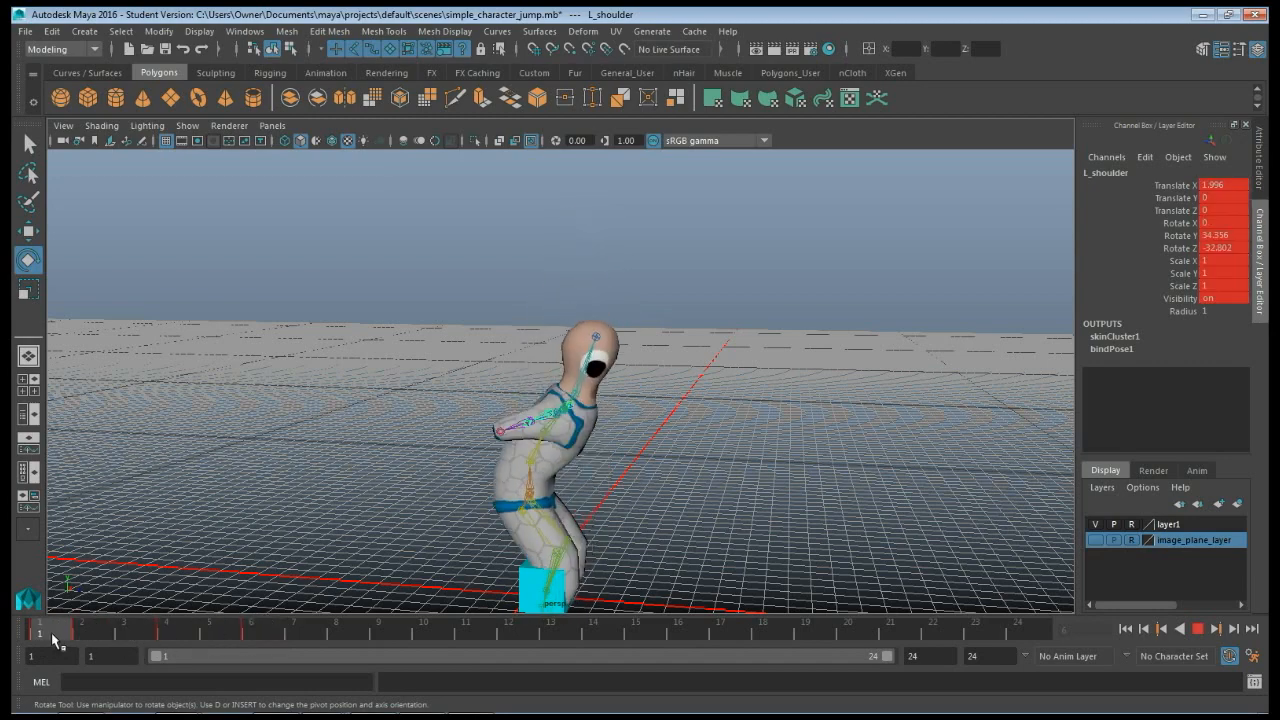
drag(115, 634, 18, 636)
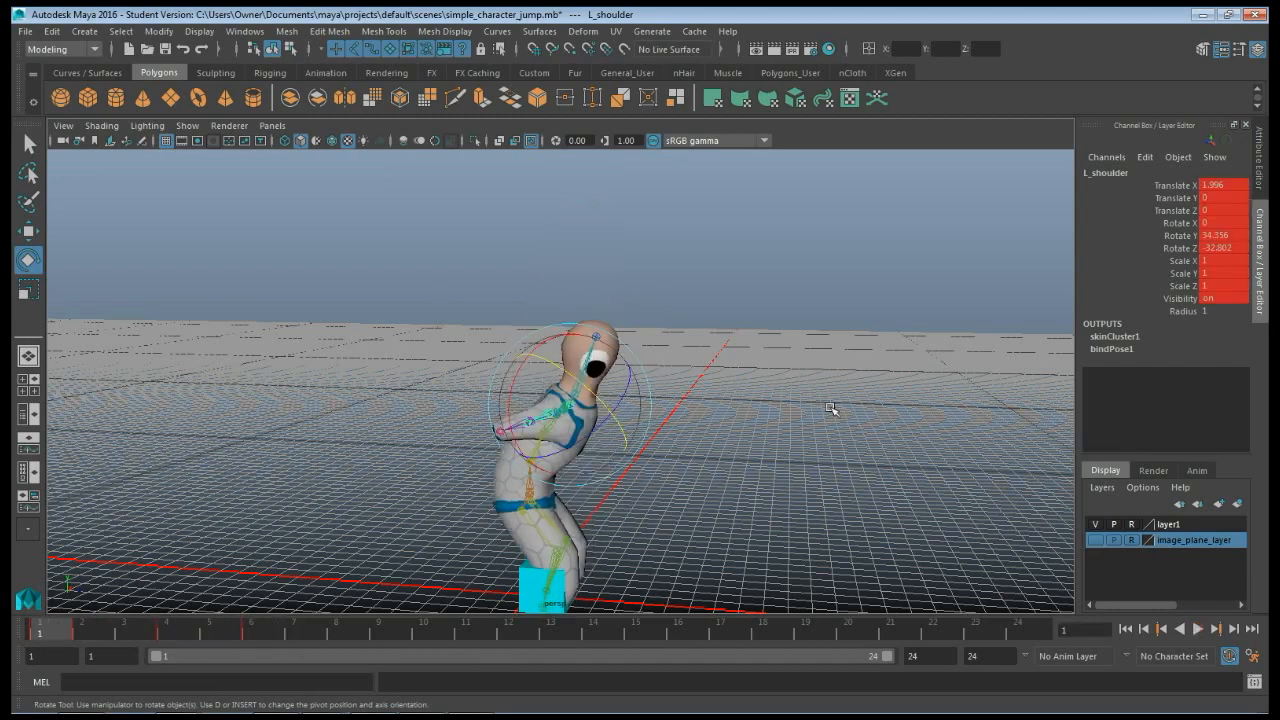